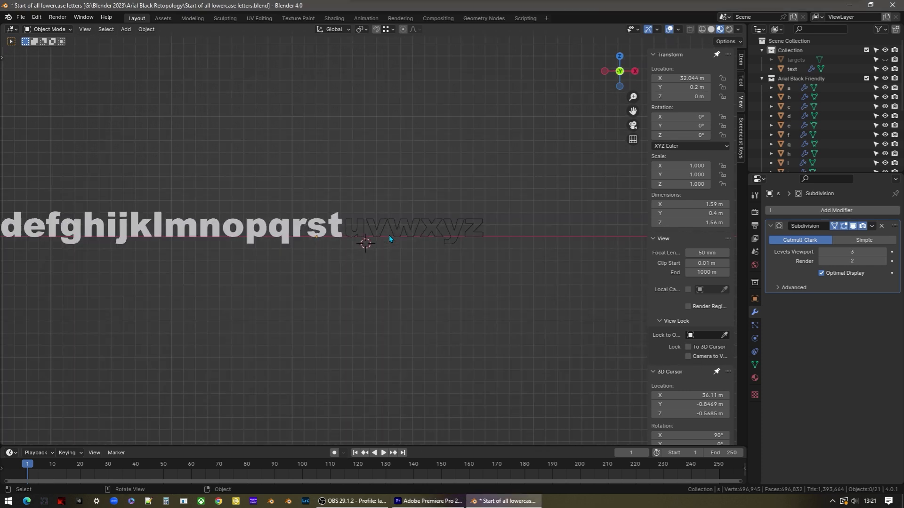
Separate the u outline from the text outlines into its own object
scroll(377, 240, "down", 3)
scroll(363, 242, "up", 5)
scroll(375, 243, "up", 1)
middle_click_drag(386, 217, 316, 232, "shift")
left_click(313, 233)
scroll(327, 265, "up", 1)
scroll(328, 269, "up", 1)
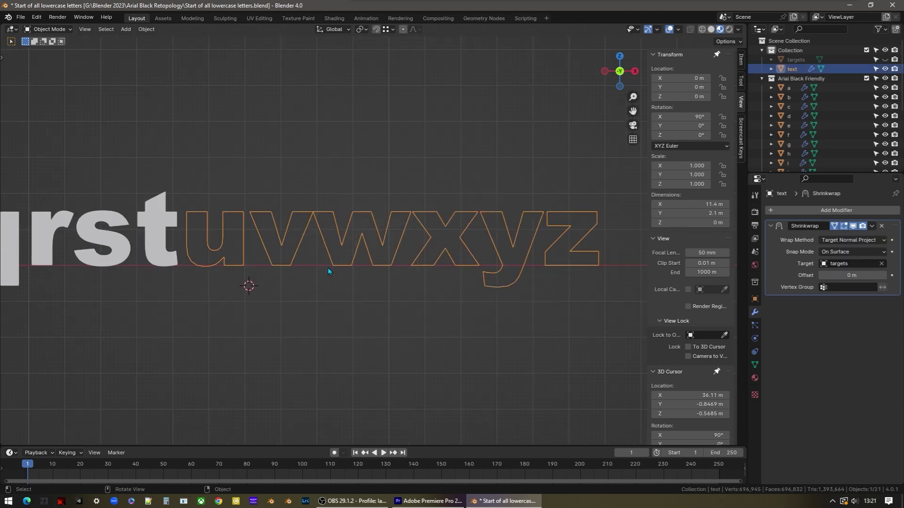
key("Tab")
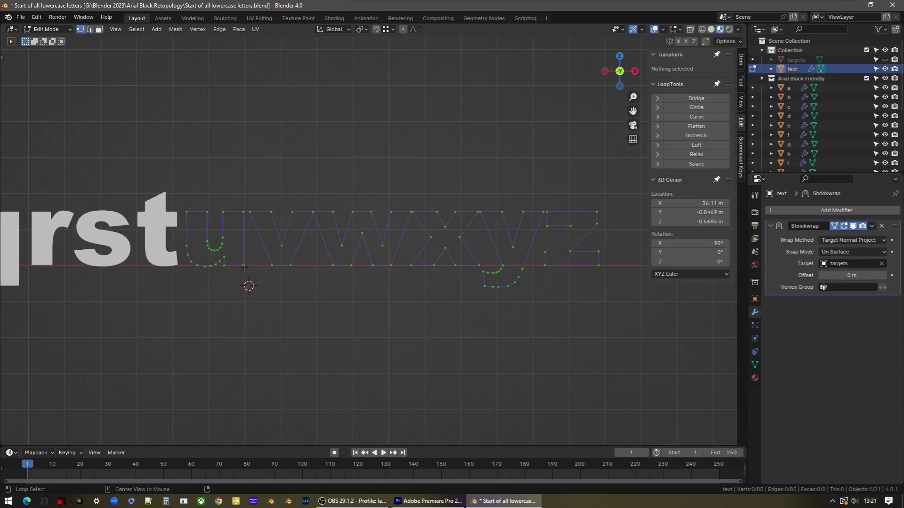
left_click(245, 266, "alt")
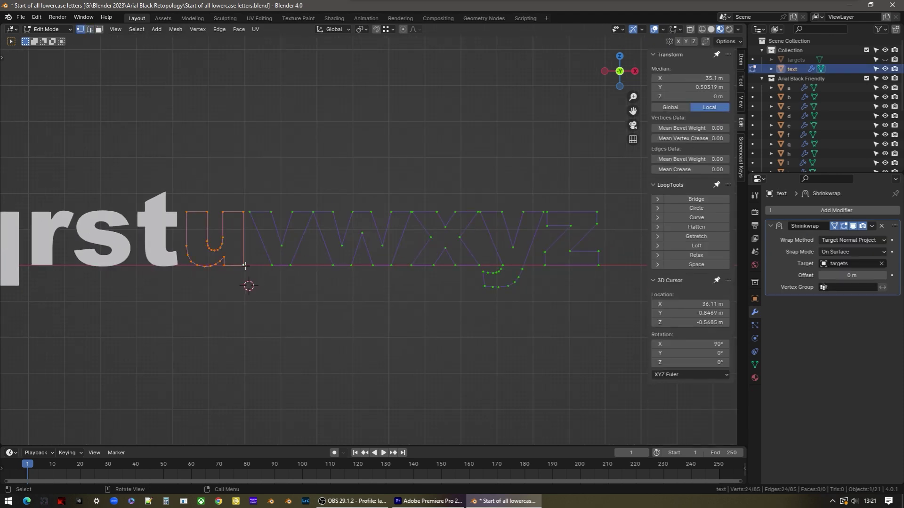
key("p")
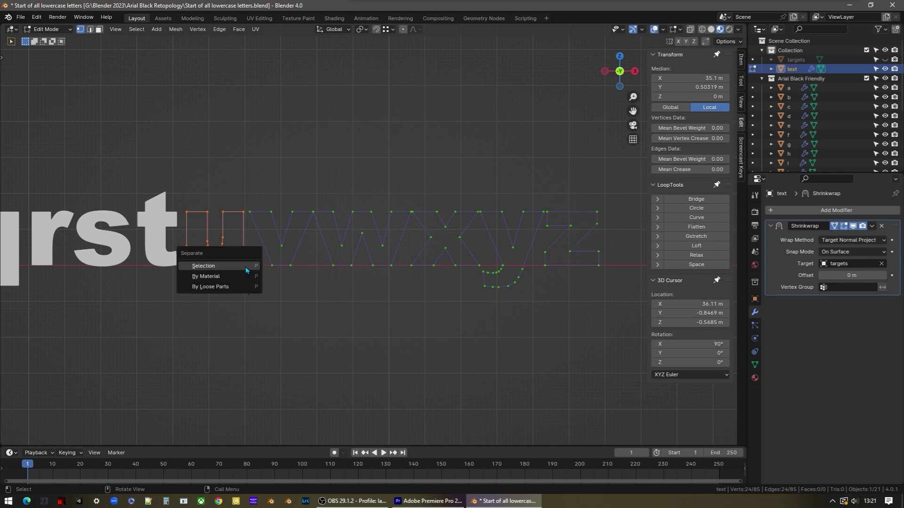
left_click(245, 266)
scroll(208, 280, "down", 2)
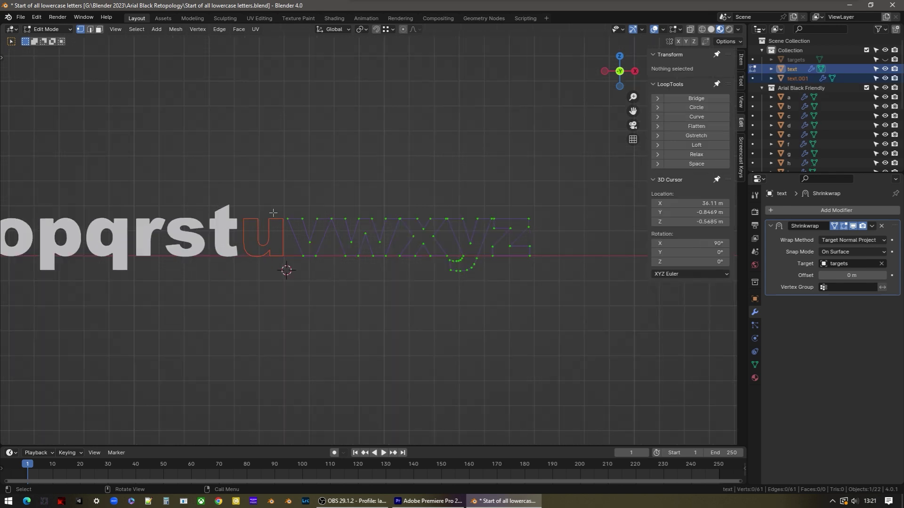
Duplicate the solid letter n and move the copy about 12.12 m along X onto the u outline
middle_click_drag(187, 255, 309, 260, "shift")
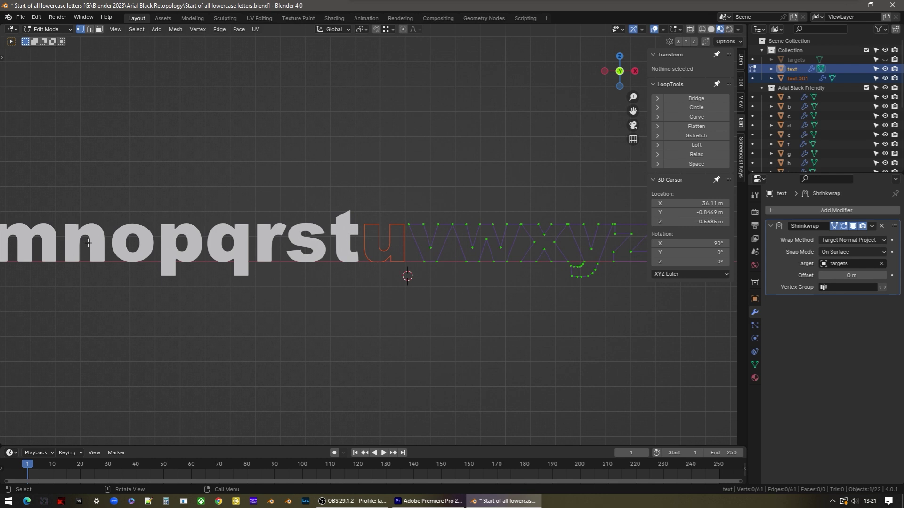
key("Tab")
left_click(107, 261)
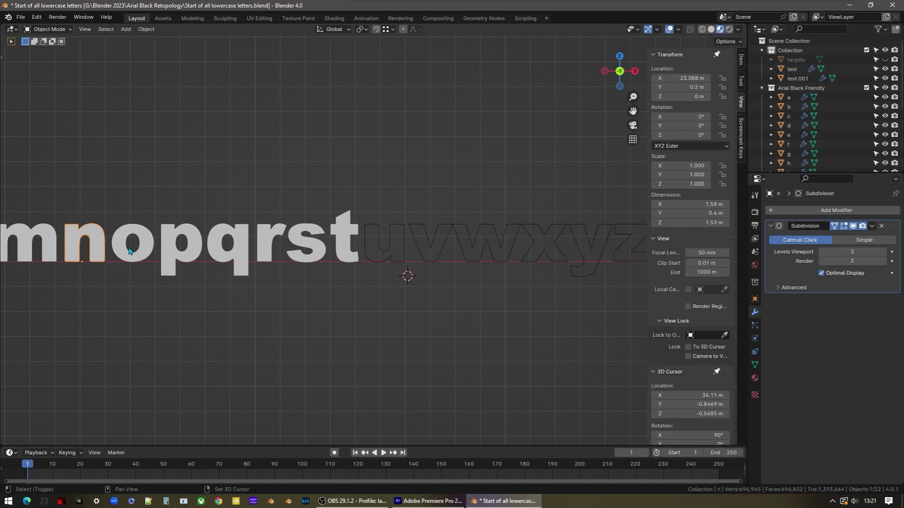
middle_click_drag(113, 261, 201, 273)
key("shift+d")
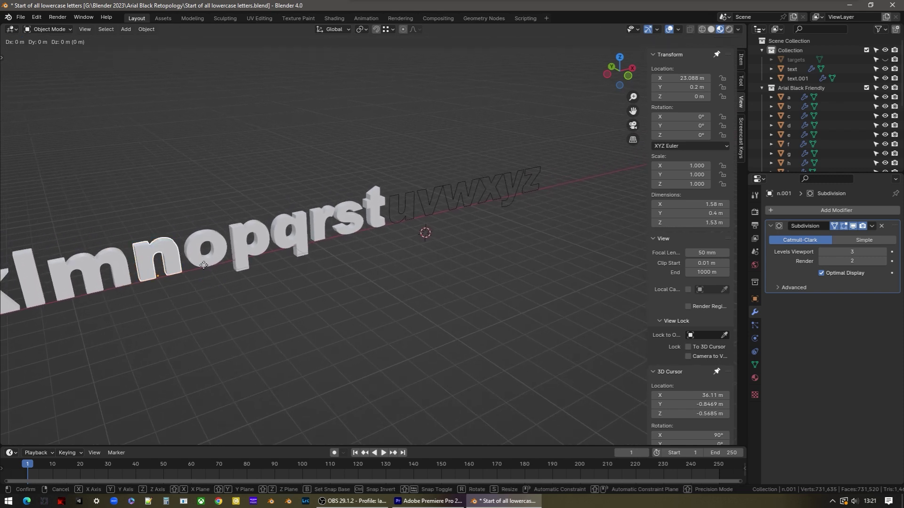
key("x")
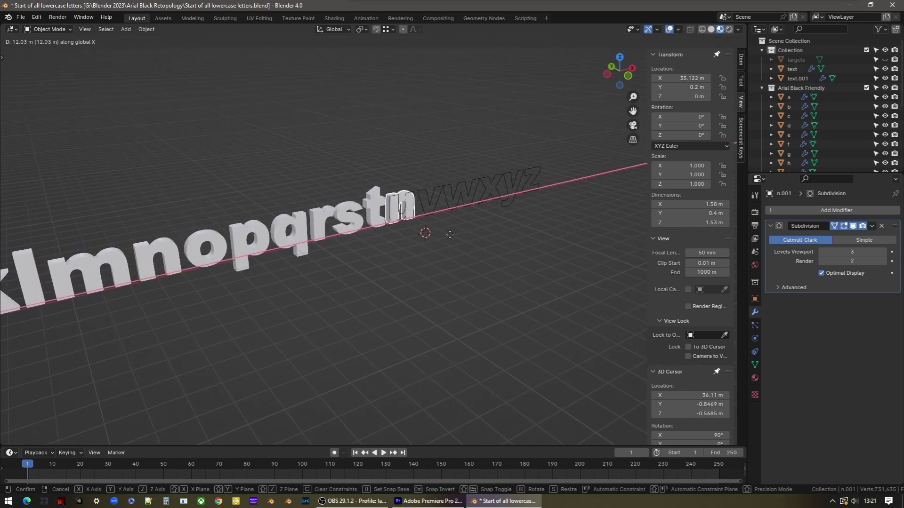
left_click(451, 236)
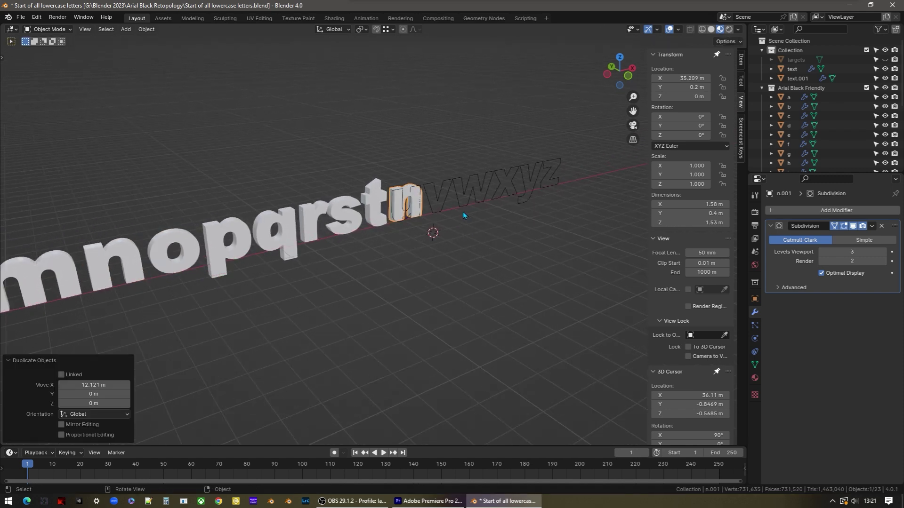
Rotate the copied n 180° around the Y axis and apply its rotation
key("KP_Decimal")
middle_click_drag(445, 246, 419, 226)
scroll(406, 216, "down", 6)
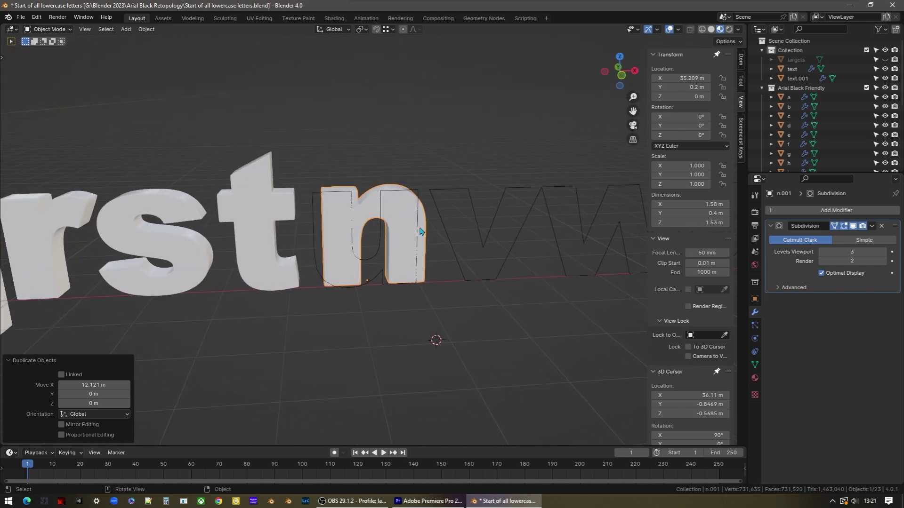
key("r")
type("y")
type("180")
key("Return")
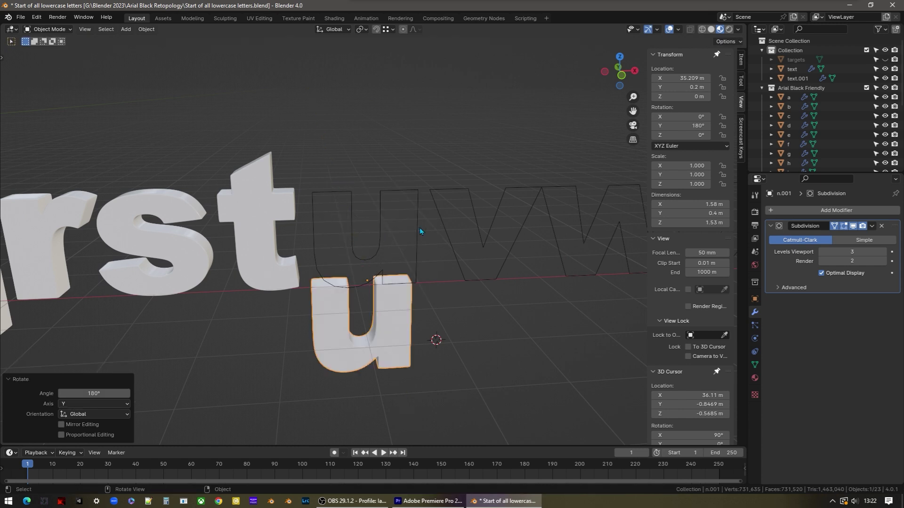
key("ctrl+a")
key("r")
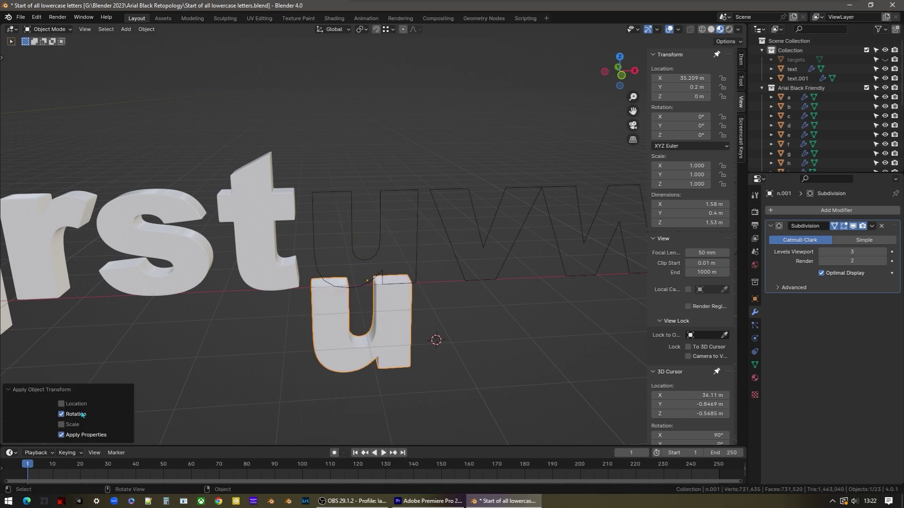
left_click(408, 325)
Move the rotated letter about 0.06 m along X and 1.49 m up in Z, aligning its corner with the u outline
middle_click_drag(373, 306, 389, 269)
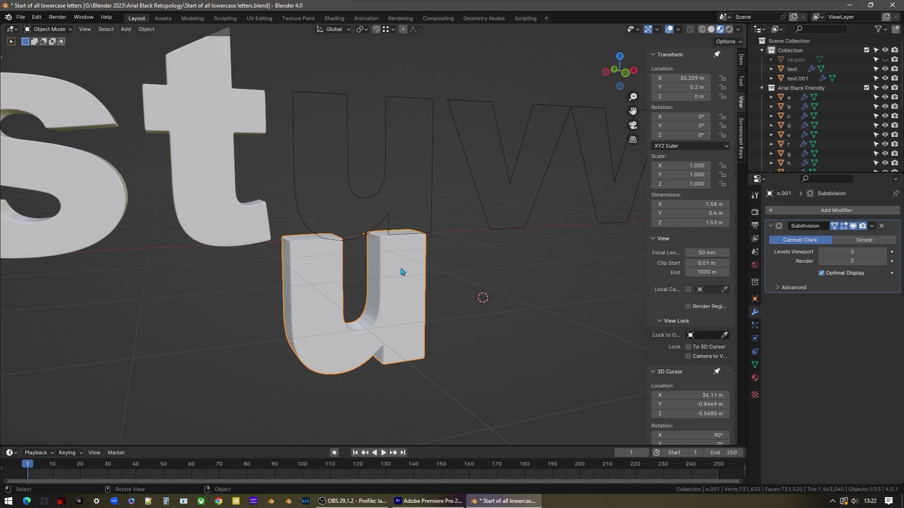
key("g")
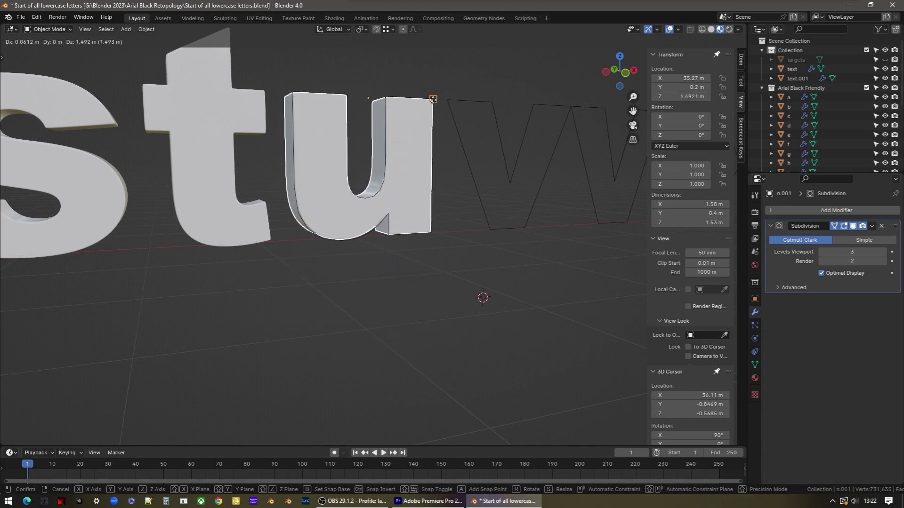
left_click(433, 99)
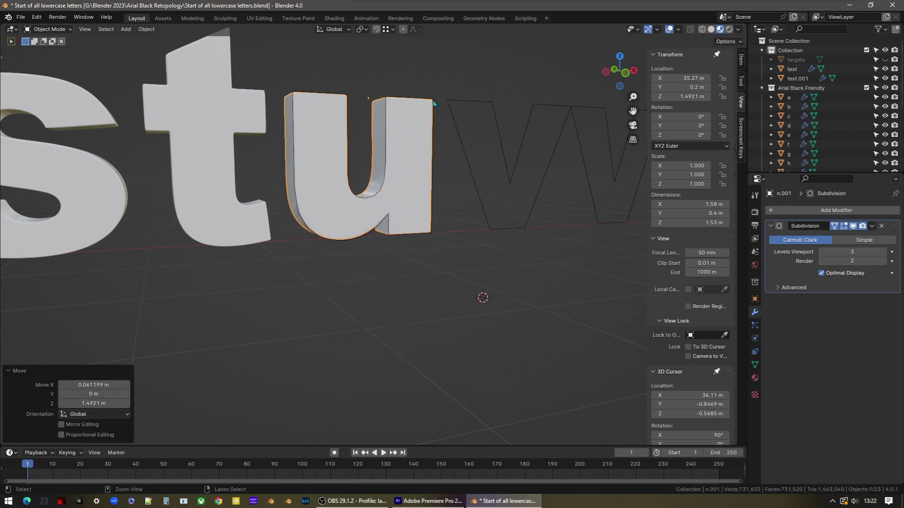
Delete the separated u outline object inside the solid u
middle_click_drag(398, 188, 393, 206)
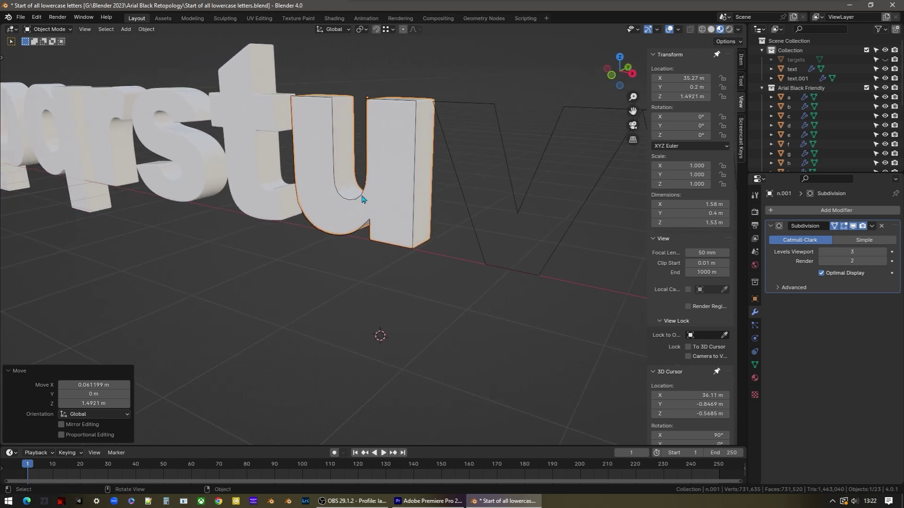
left_click(361, 198)
left_click(359, 200)
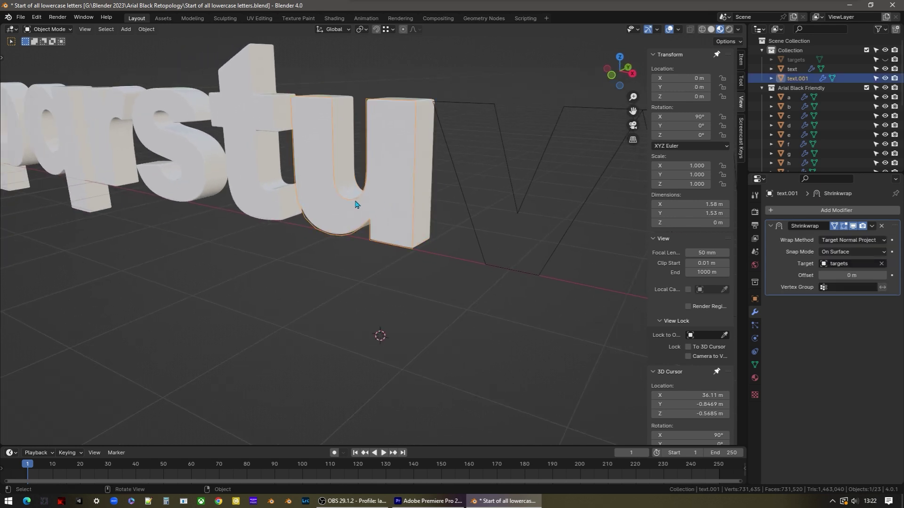
key("x")
left_click(392, 203)
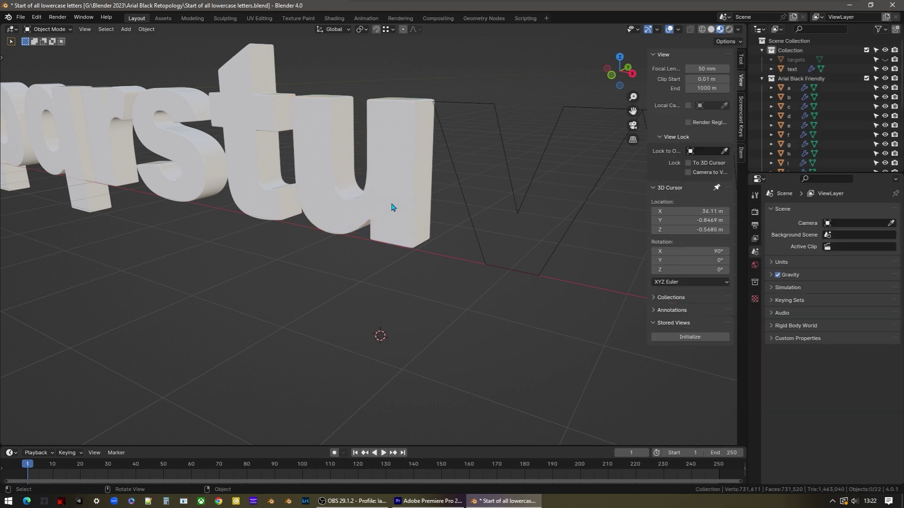
Snap the 3D cursor to the solid u, set the cursor's Z location to 0, and set the letter's origin there
left_click(390, 191)
mouse_move(389, 191)
middle_mouse_down()
mouse_move(347, 186)
mouse_move(392, 186)
middle_mouse_up()
key("shift+s")
left_click(386, 373)
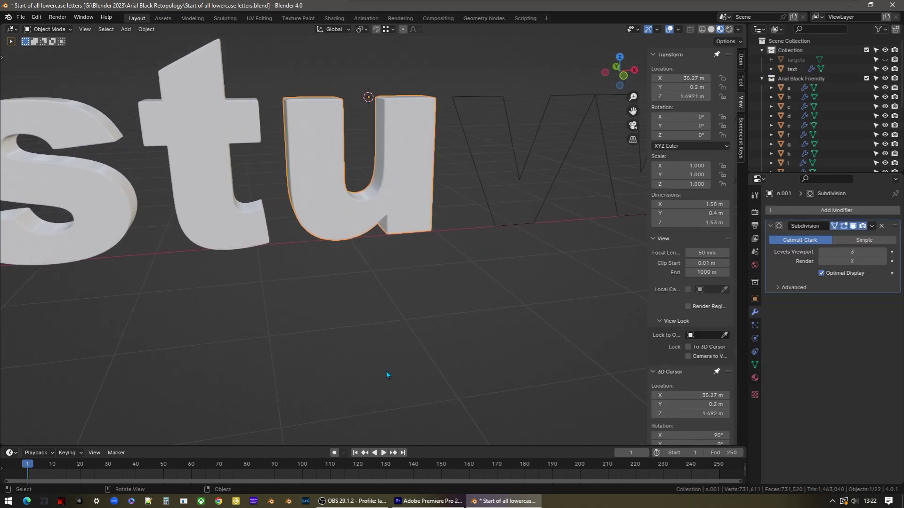
left_click(708, 414)
type("0")
key("Return")
right_click(347, 216)
mouse_move(348, 257)
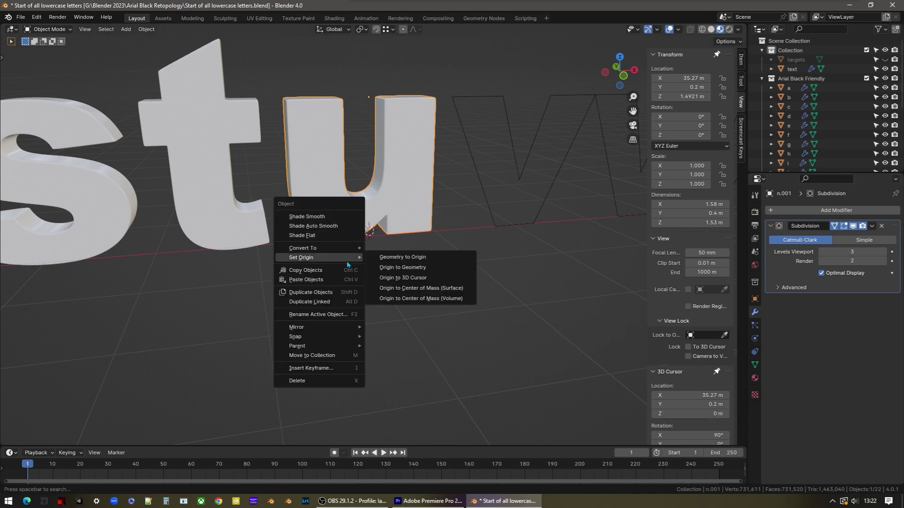
left_click(416, 278)
Rename the new letter object to u
key("F2")
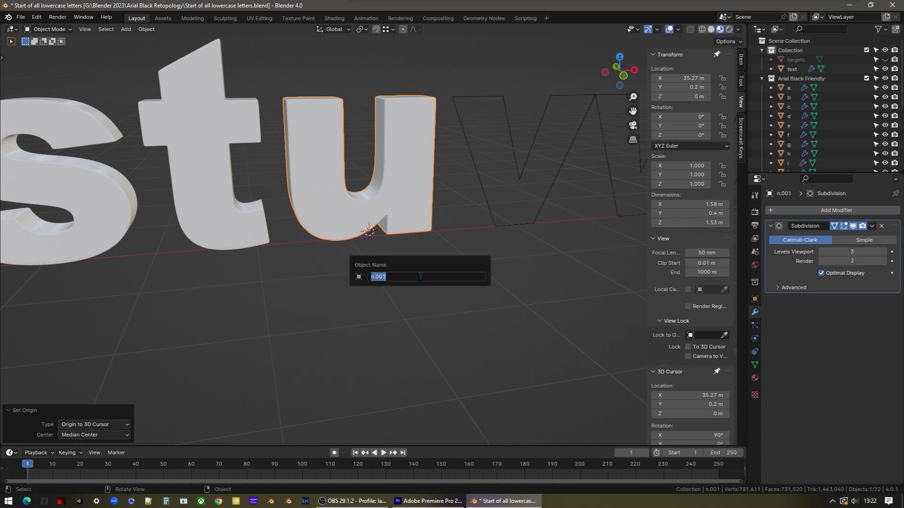
type("u")
key("Return")
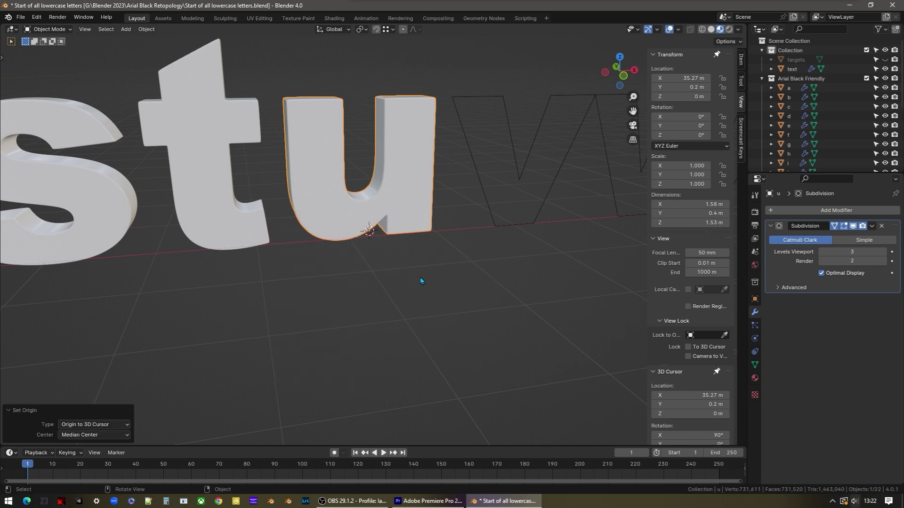
Examine the remaining v, w, x, y and z outlines in Edit Mode by selecting their linked vertices
middle_click_drag(527, 207, 290, 274, "shift")
scroll(371, 240, "down", 3)
middle_click_drag(415, 230, 393, 264, "shift")
left_click(368, 248)
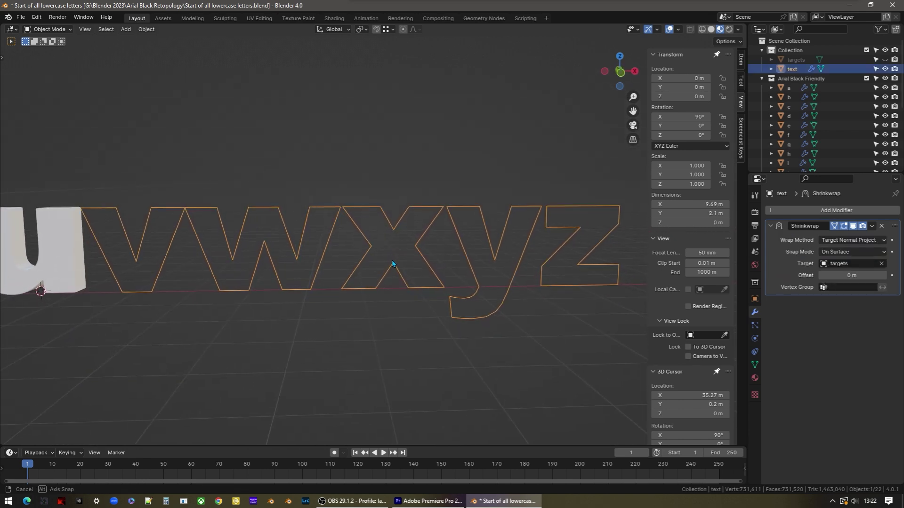
mouse_move(136, 252)
middle_mouse_down("shift")
mouse_move(152, 252)
mouse_move(132, 252)
middle_mouse_up("shift")
key("Tab")
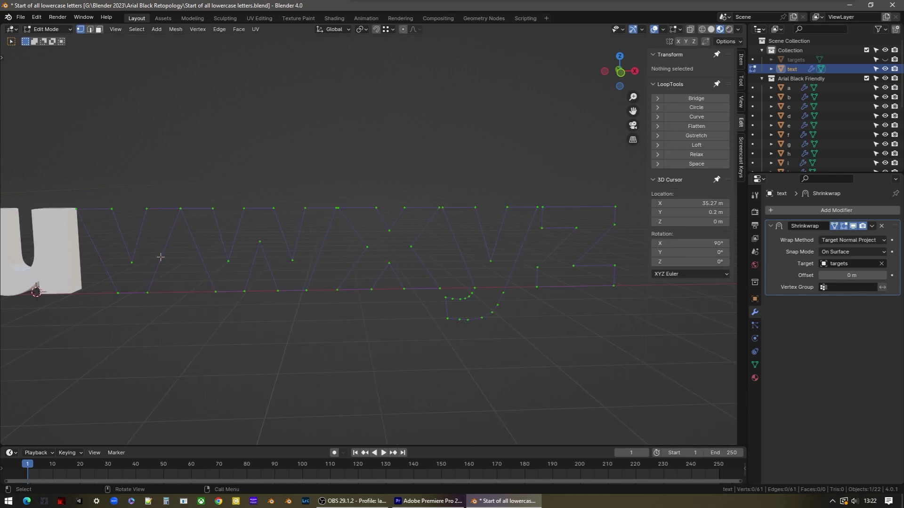
left_click(250, 273, "alt")
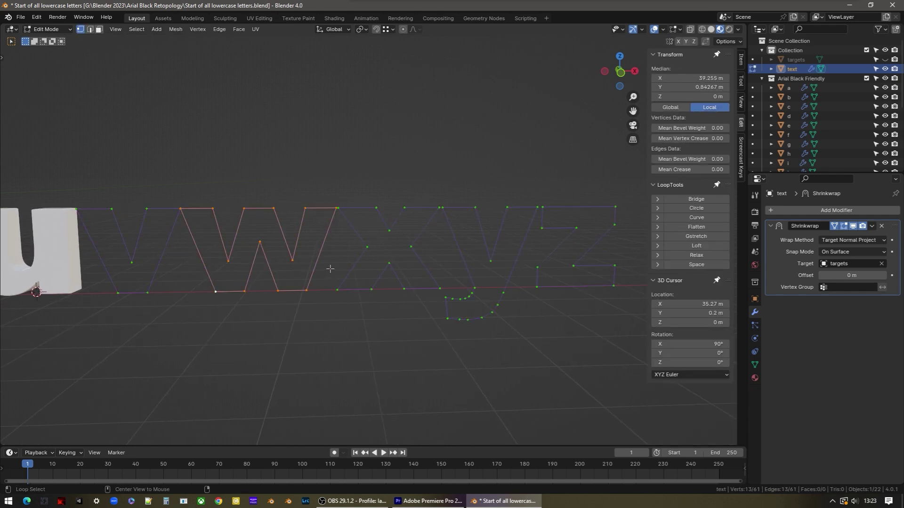
left_click(359, 267, "alt")
left_click(470, 265, "alt")
left_click(563, 268, "alt")
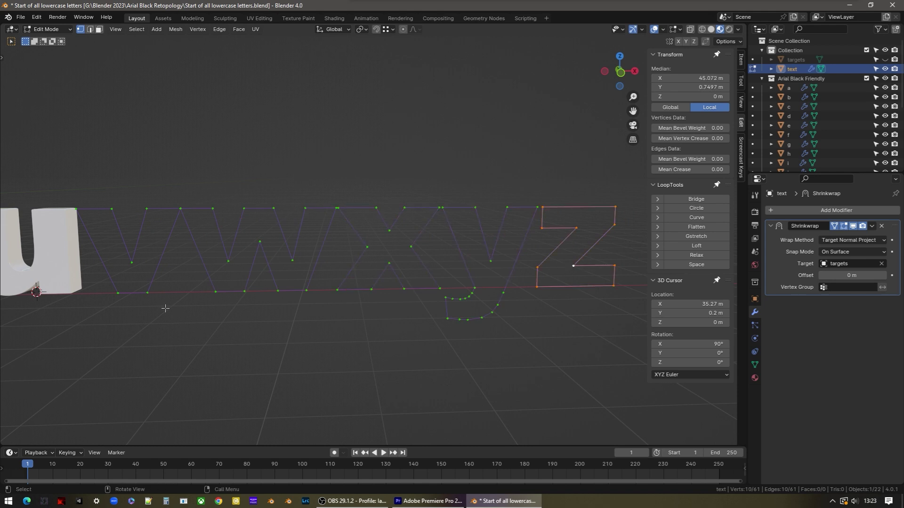
left_click_drag(121, 183, 621, 370)
key("ctrl+l")
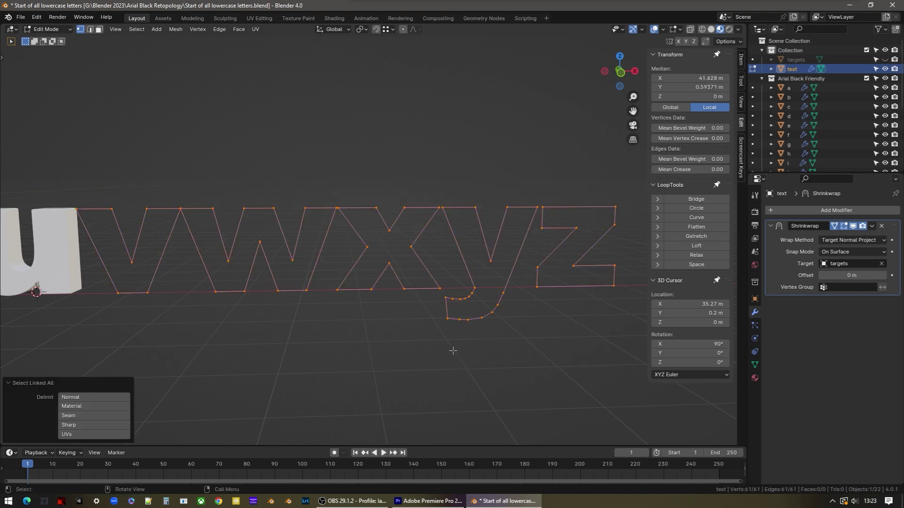
left_click(286, 329)
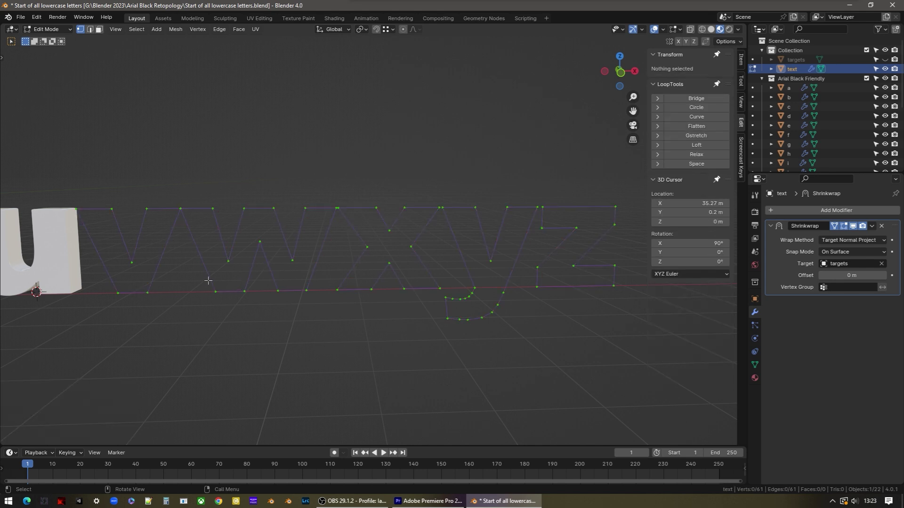
middle_click_drag(178, 262, 191, 261, "shift")
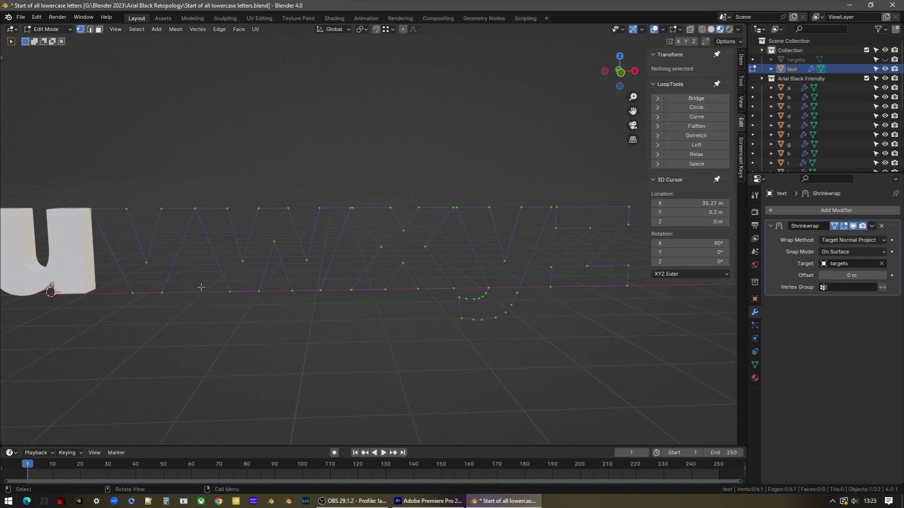
key("Tab")
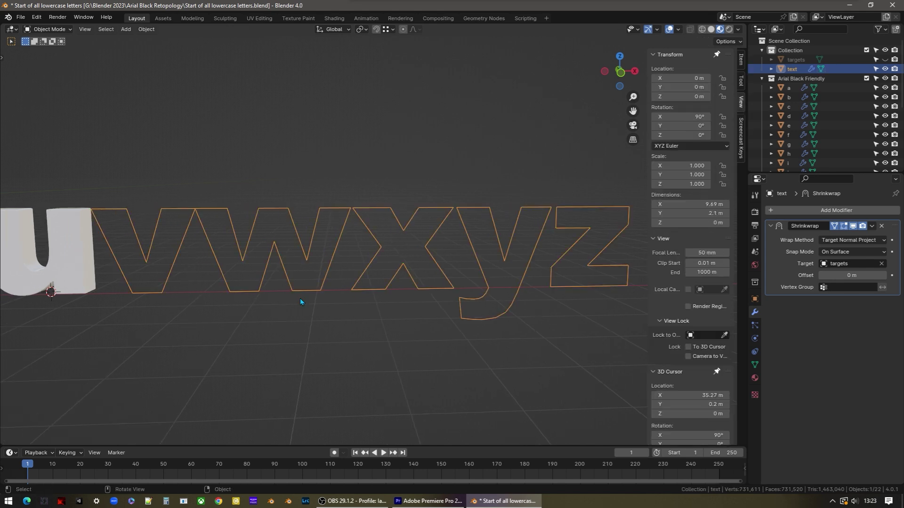
Connect the v outline's inner notch vertex to both of its baseline vertices with new edges
key("Tab")
middle_click_drag(300, 298, 267, 254, "shift")
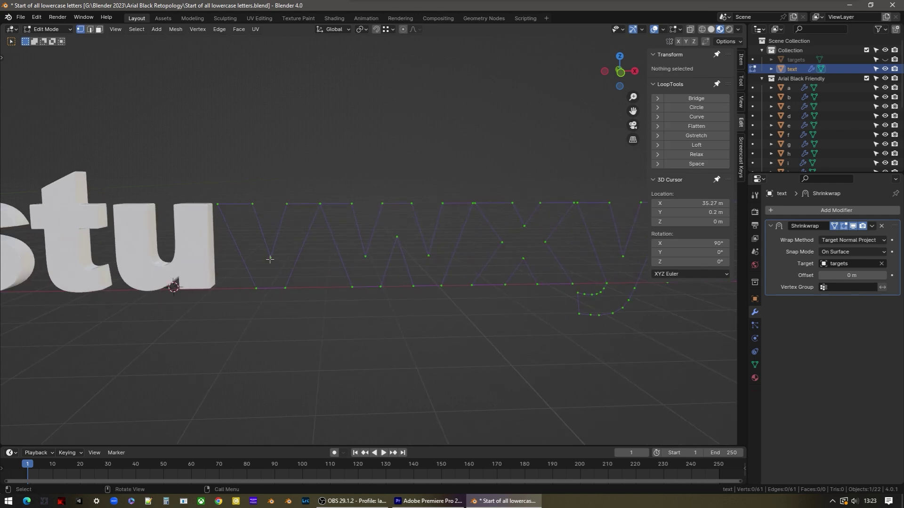
key("l")
key("KP_Decimal")
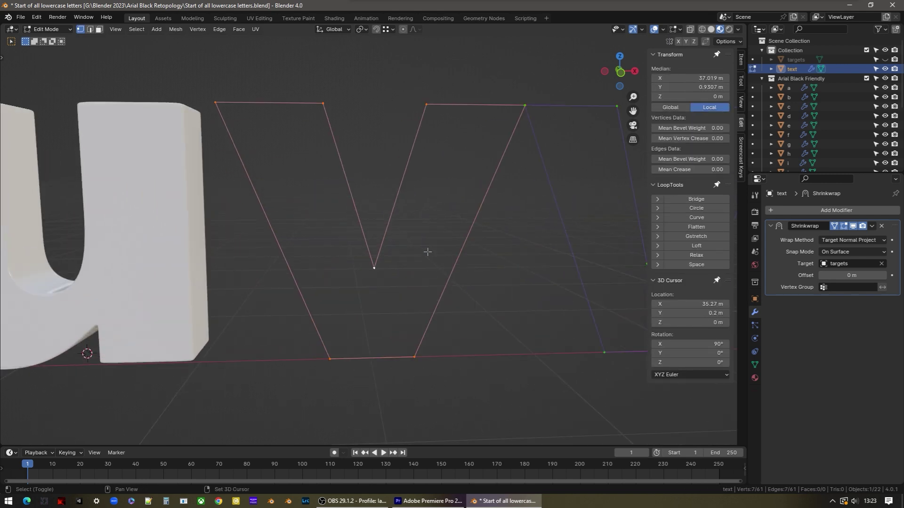
left_click(352, 267)
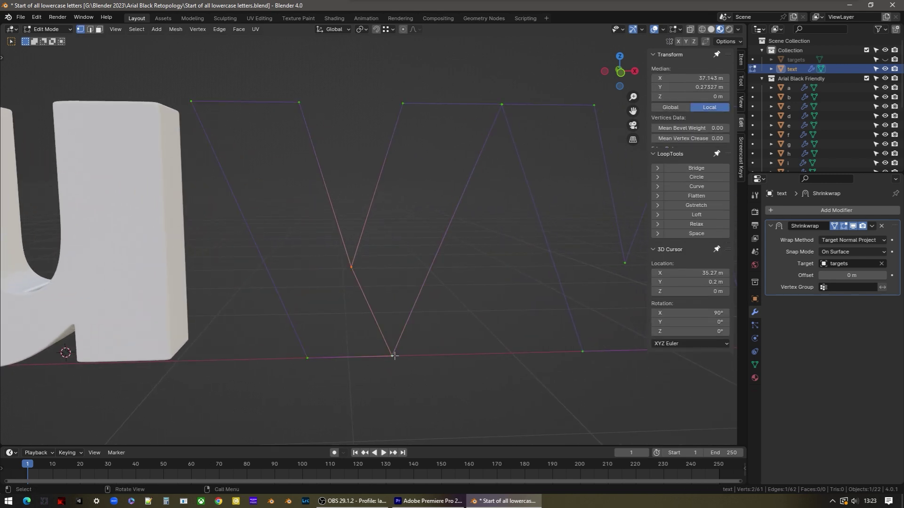
left_click(395, 356, "shift")
key("f")
left_click(352, 268)
left_click(308, 357, "shift")
key("f")
Add one centred loop cut to the v outline's baseline edge, without sliding it
key("ctrl+r")
left_click(352, 371)
right_click(352, 371)
middle_click_drag(355, 348, 355, 279, "ctrl")
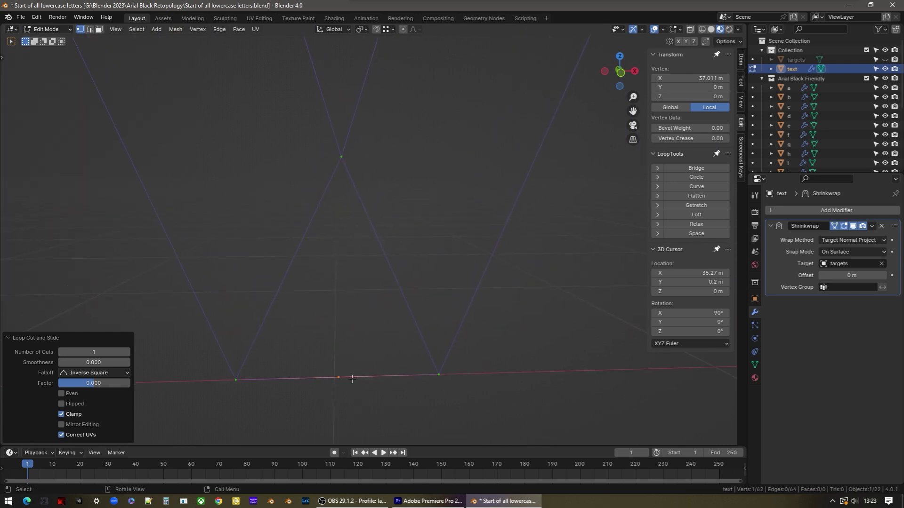
Undo the v outline's baseline loop cut and the new edges joining its notch vertex to the baseline vertices
middle_click_drag(344, 372, 370, 264, "ctrl")
key("KP_1")
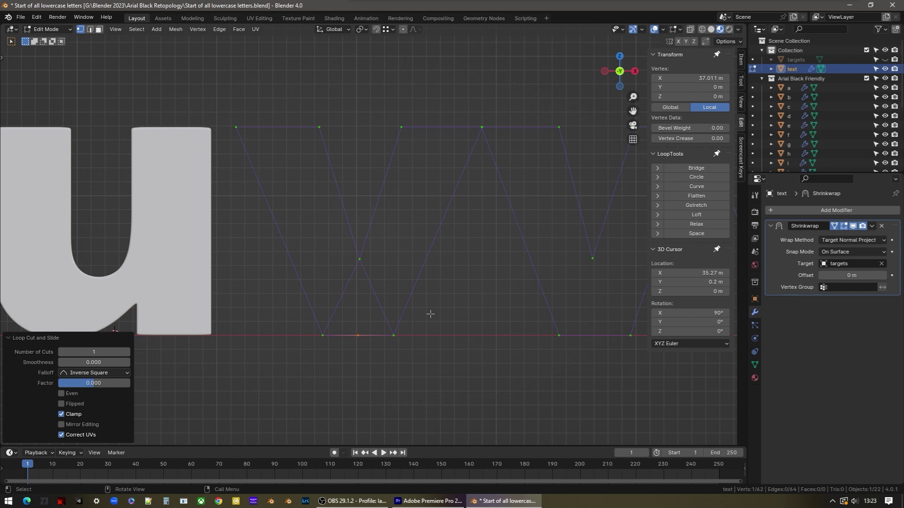
key("ctrl+z")
key("ctrl+z")
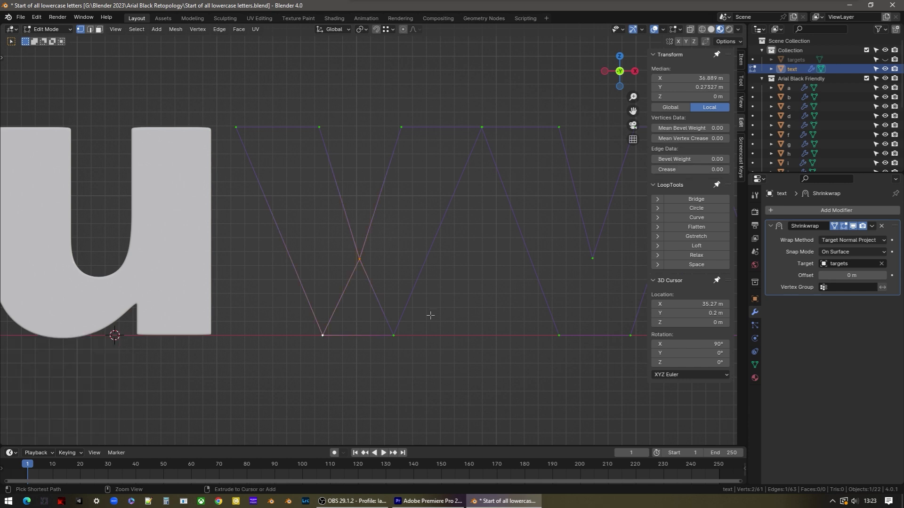
left_click(430, 317)
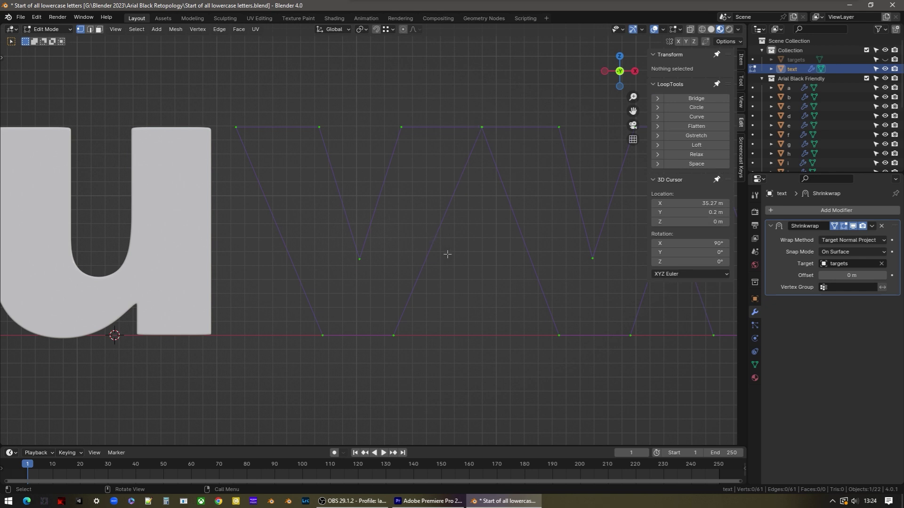
Add one centred loop cut to each of the v outline's two outer diagonal edges
key("ctrl+r")
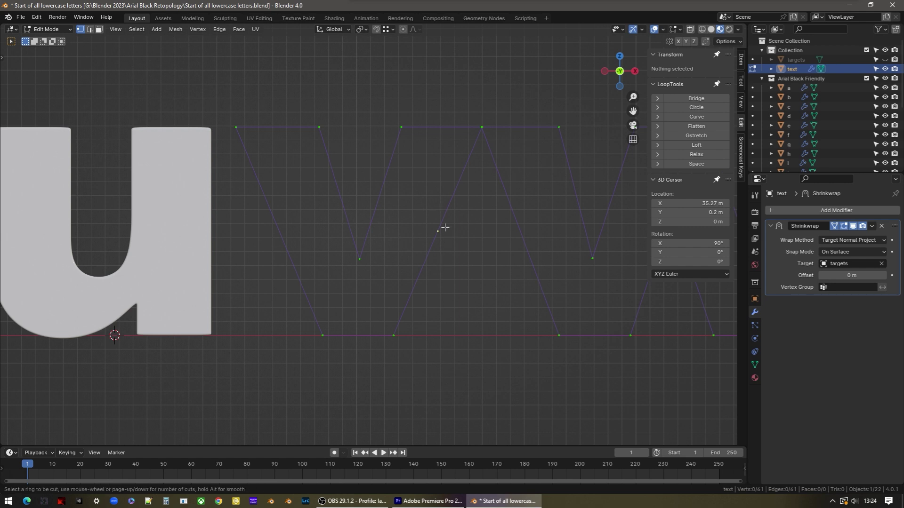
left_click(452, 249)
right_click(453, 250)
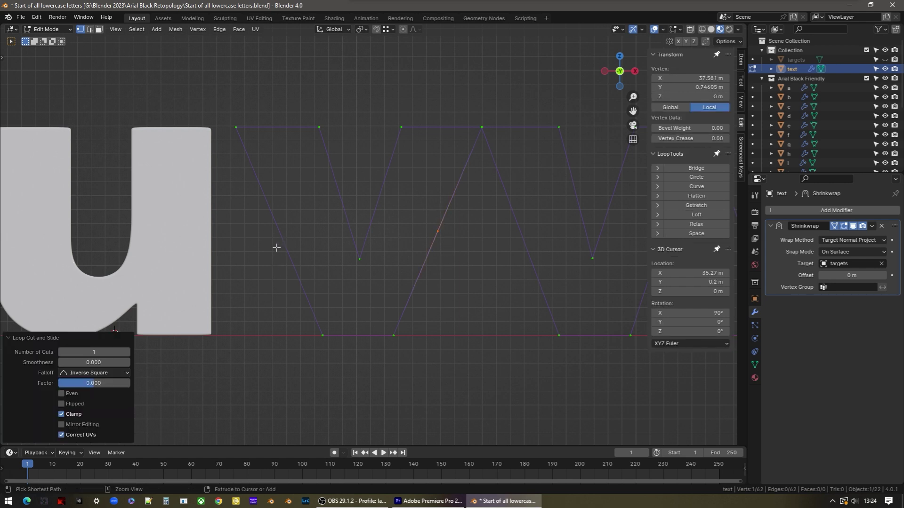
key("ctrl+r")
left_click(289, 230)
right_click(290, 231)
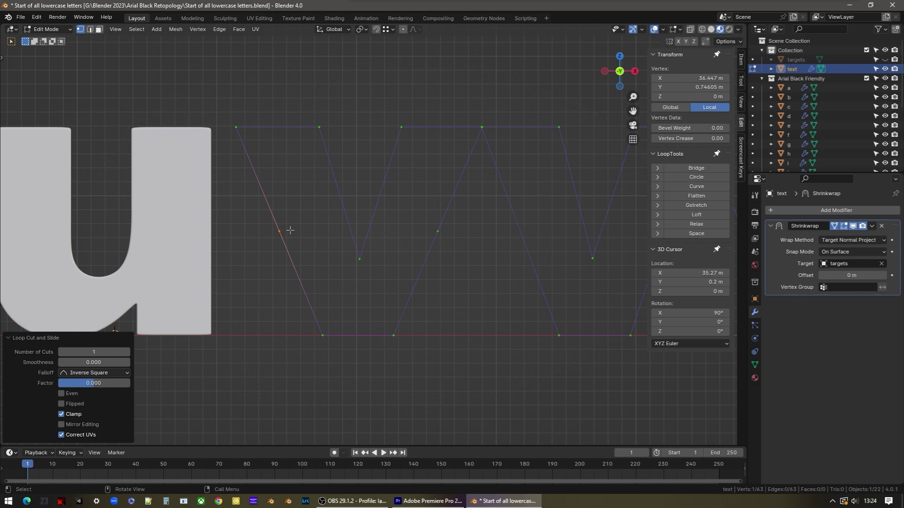
Move the new vertex on the v outline's right outer diagonal along Z by about -0.2 m, snapping to the notch vertex
left_click(452, 270)
left_click(438, 232)
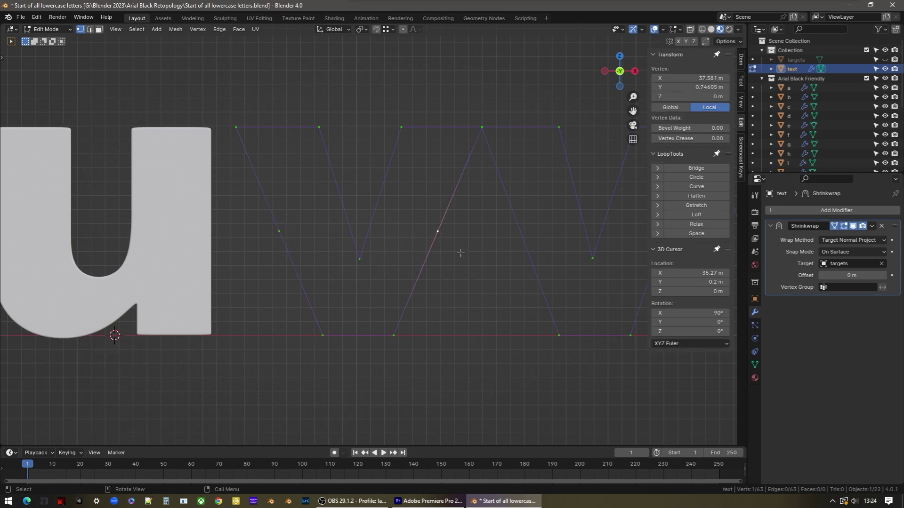
key("g")
key("z")
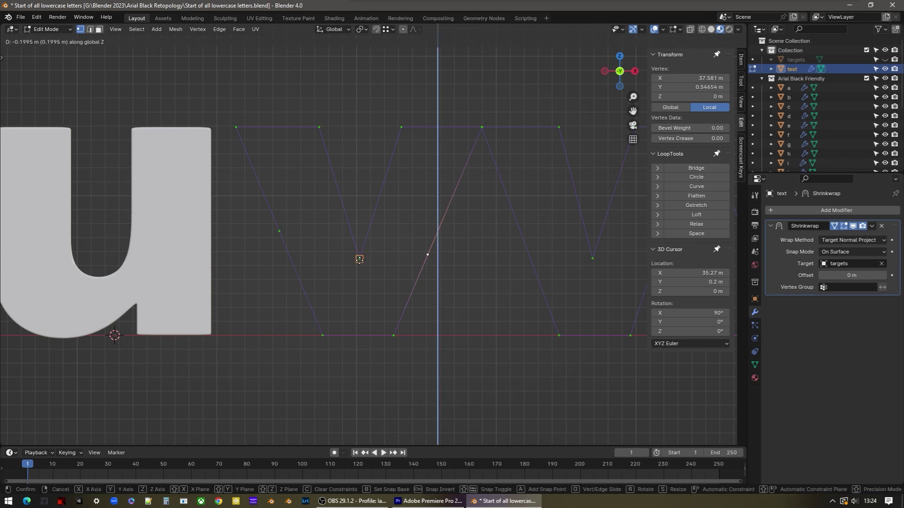
left_click(359, 261)
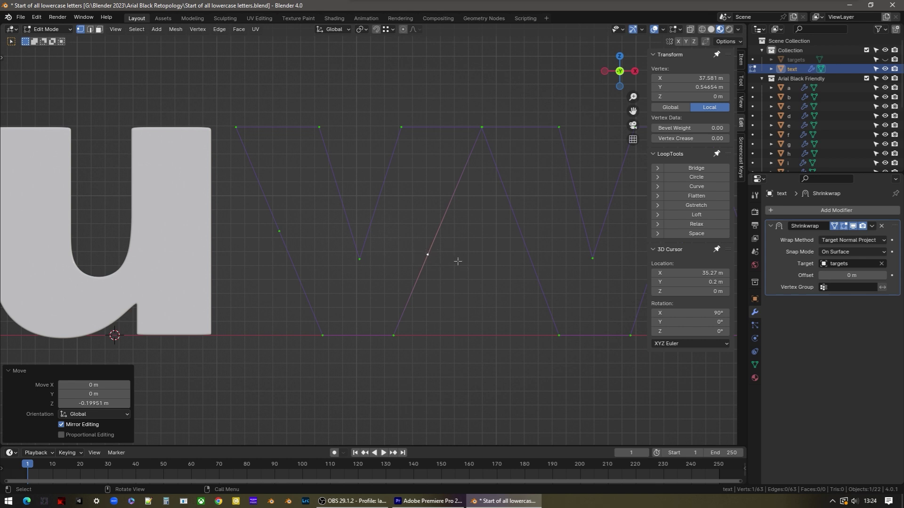
Slide the same right outer vertex down its diagonal, snapping to the v's notch vertex
key("g")
key("g")
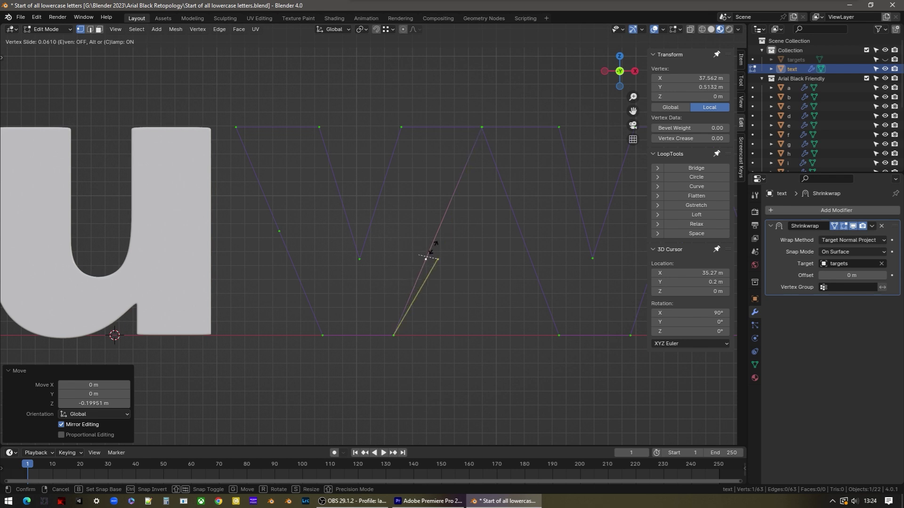
key("ctrl")
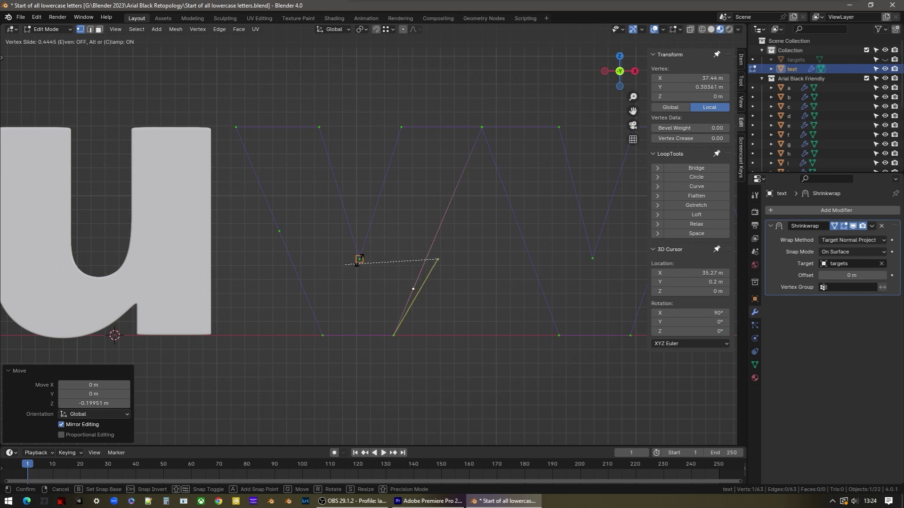
left_click(359, 259)
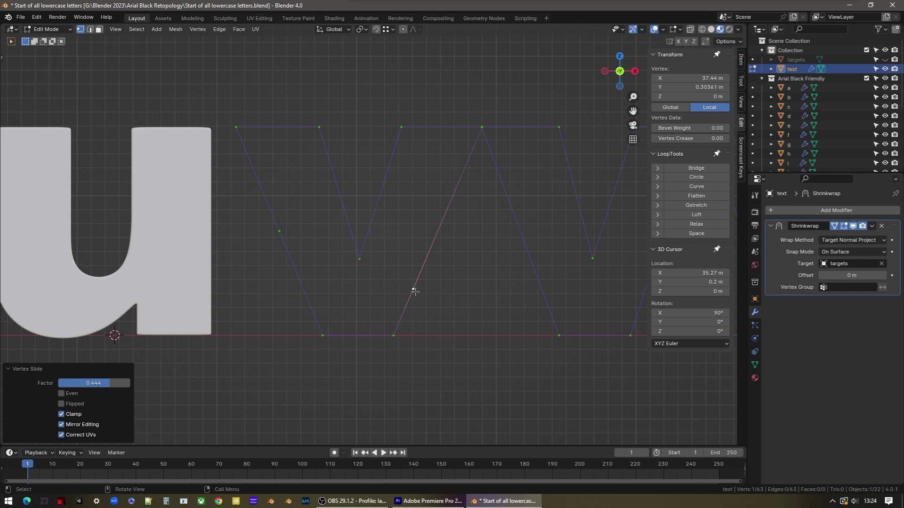
Slide the new vertex on the v's left outer diagonal downward, snapping to the notch vertex, and clear the selection
left_click(278, 233)
key("shift+v")
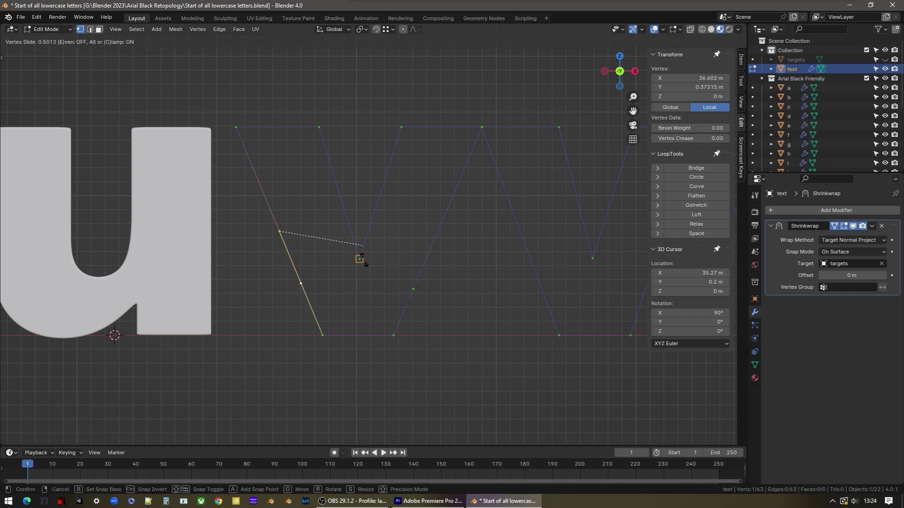
left_click(361, 259)
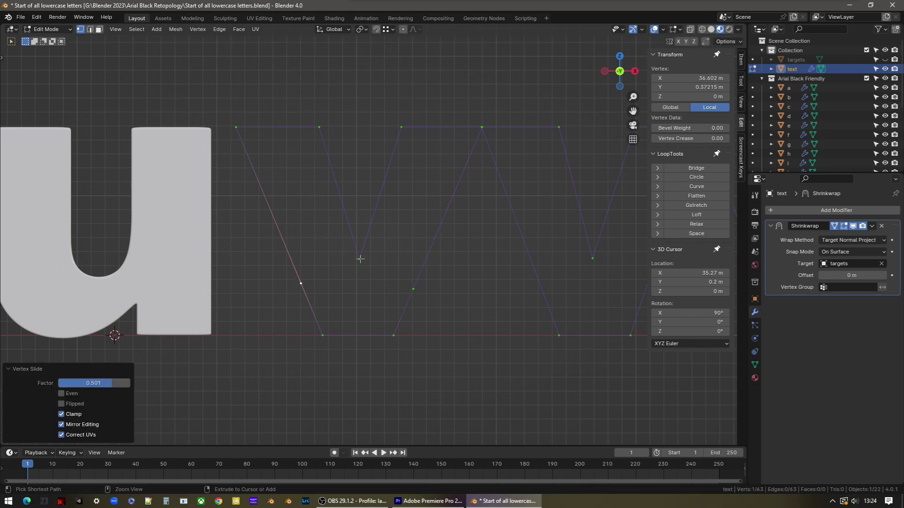
left_click(458, 322)
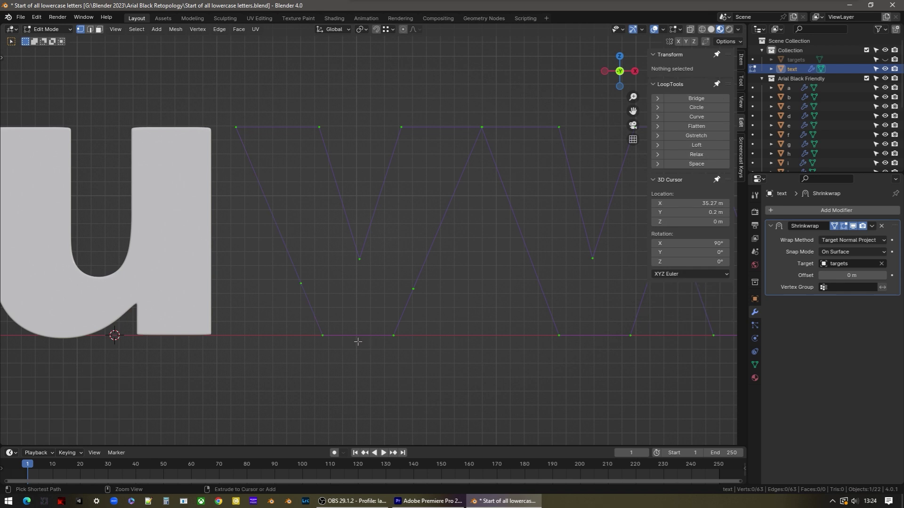
Add one centred loop cut to the v outline's baseline edge
key("ctrl+r")
left_click(363, 347)
right_click(362, 345)
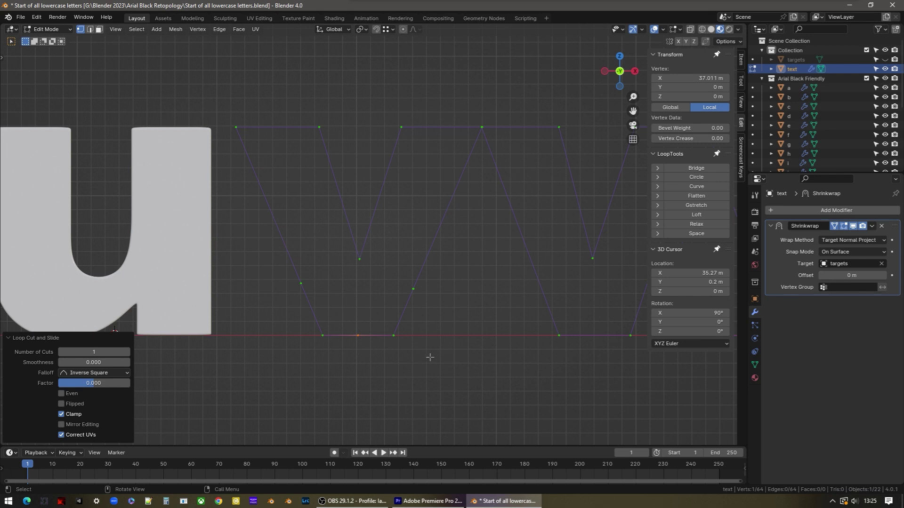
Fill the v outline with four quads, one for each arm and two beneath the notch
key("2")
left_click(272, 131)
key("f")
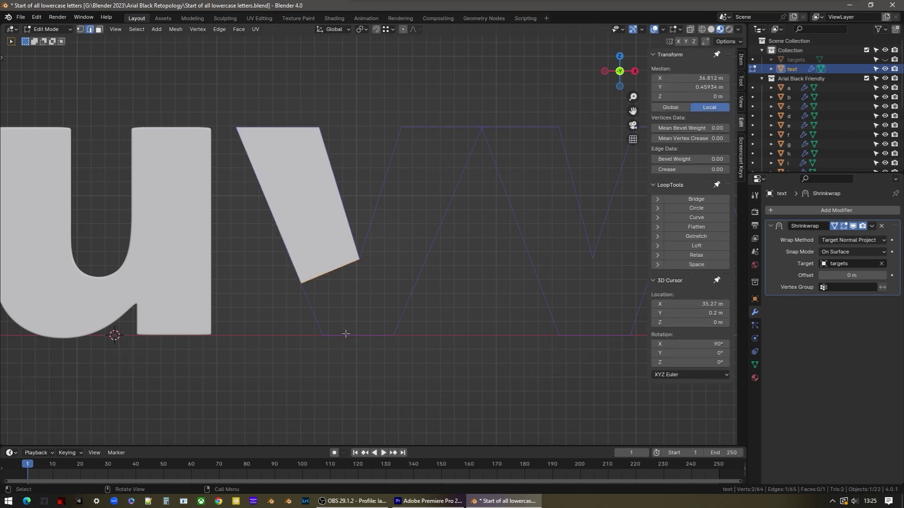
left_click(438, 127)
key("f")
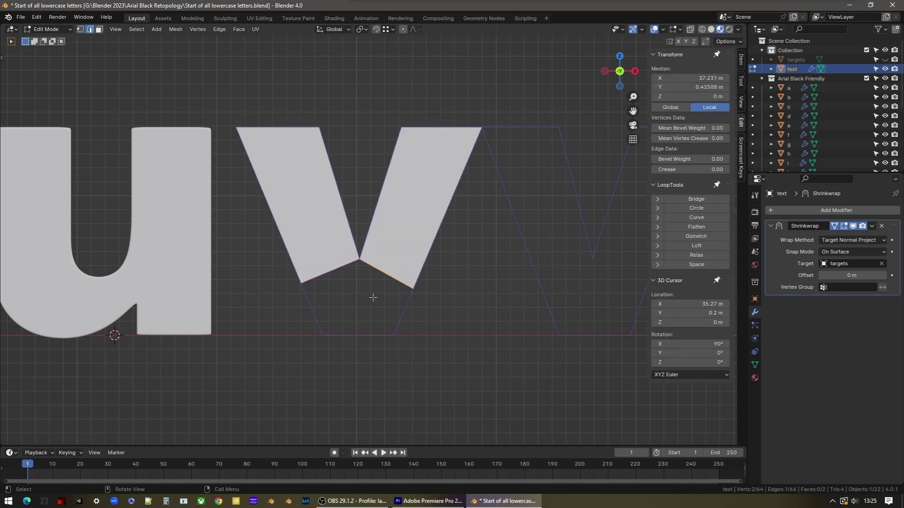
left_click(310, 309)
key("f")
key("f")
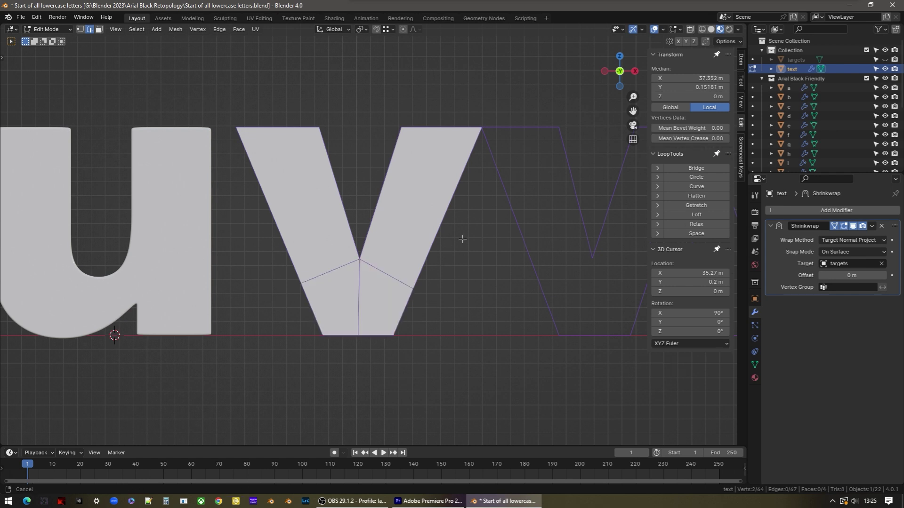
Add five evenly spaced loop cuts across each diagonal arm of the v, without sliding them
middle_click_drag(460, 238, 317, 239, "shift")
scroll(318, 238, "up", 3, "ctrl")
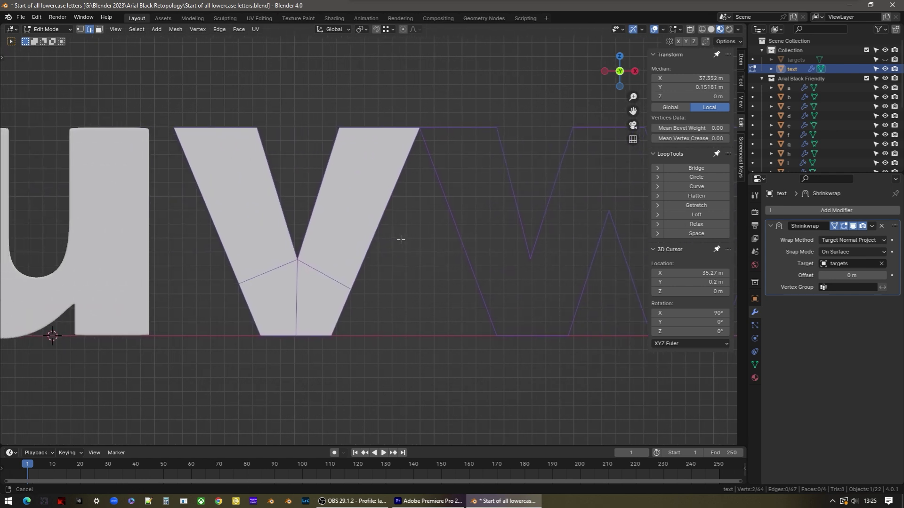
key("ctrl+r")
scroll(283, 209, "up", 4)
left_click(283, 209)
right_click(282, 209)
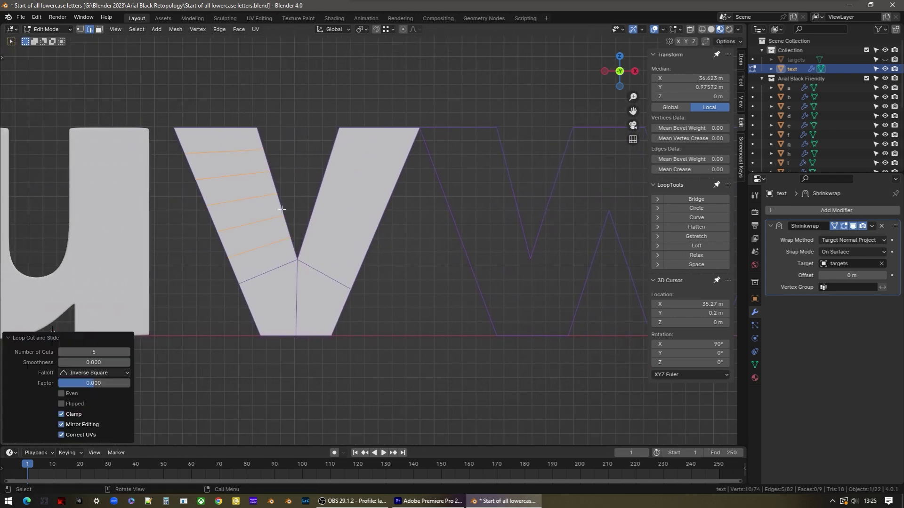
key("ctrl+r")
scroll(318, 201, "up", 4)
left_click(318, 201)
right_click(318, 202)
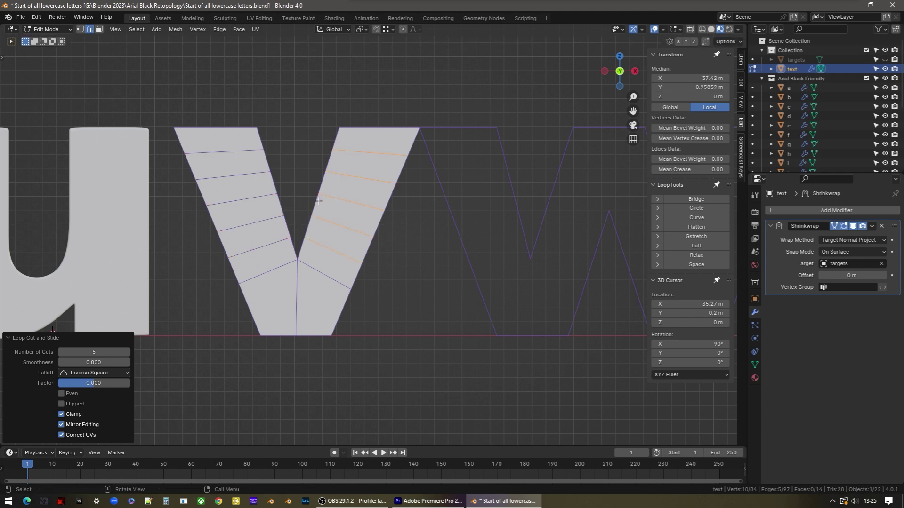
left_click(413, 258)
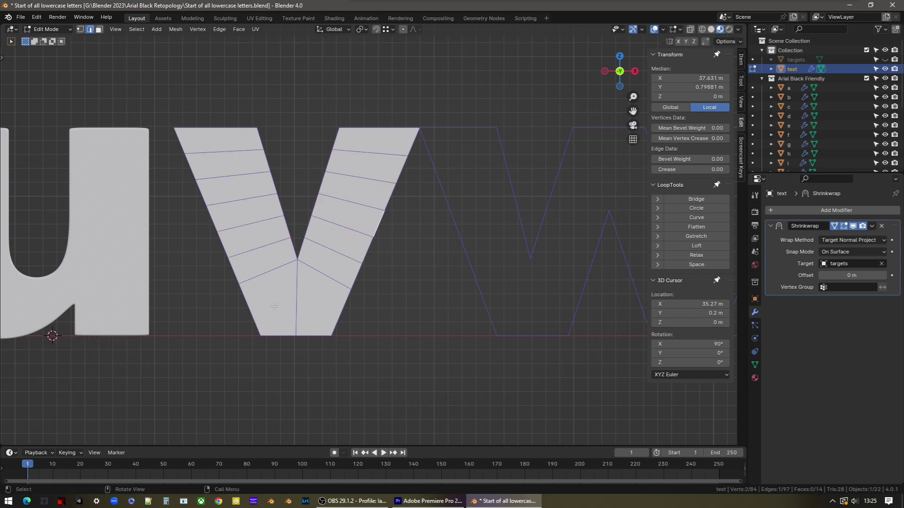
Add one centred loop cut to the outer, notch-side and centre-peak diagonals in the w outline's left half
middle_click_drag(494, 228, 223, 222, "shift")
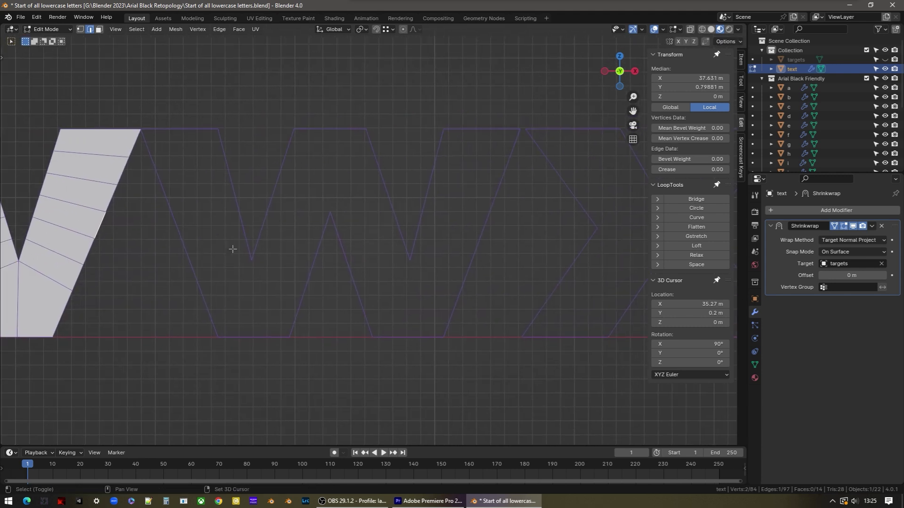
key("1")
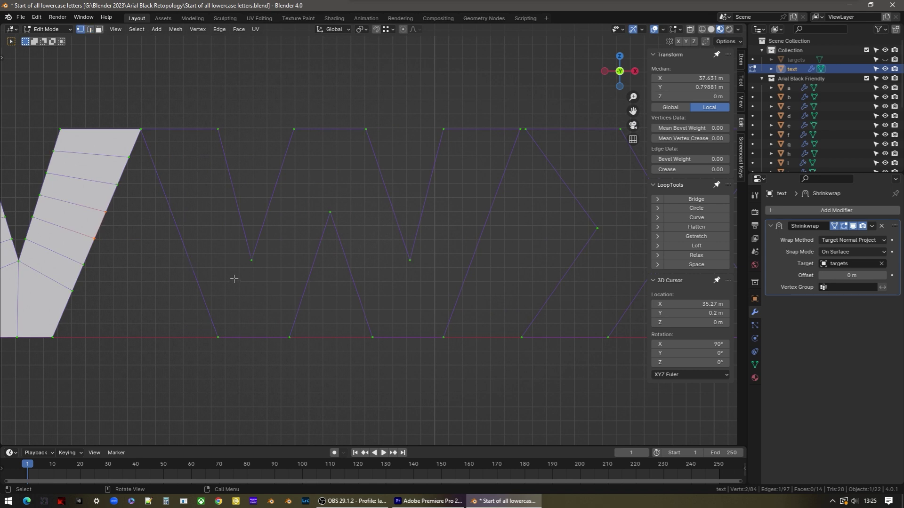
key("ctrl+r")
left_click(184, 237)
right_click(183, 238)
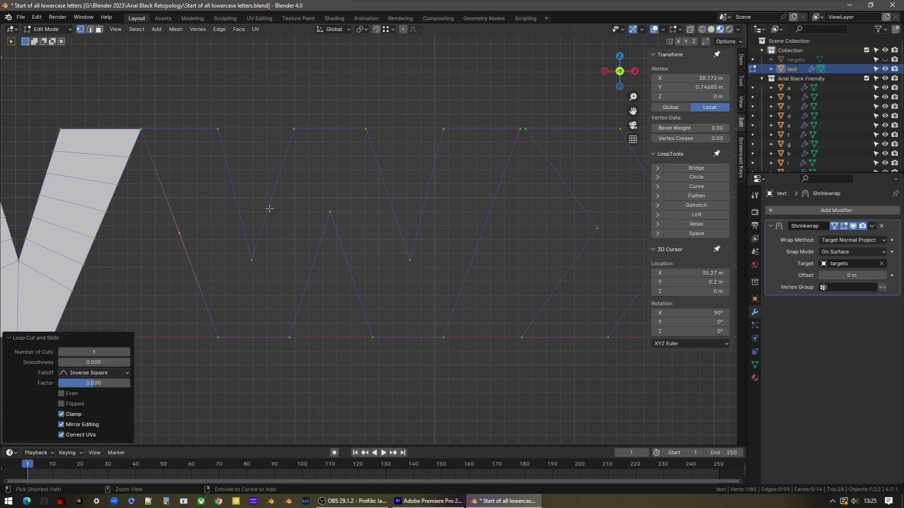
key("ctrl+r")
left_click(270, 210)
right_click(270, 210)
key("ctrl+r")
left_click(307, 278)
right_click(306, 279)
Add one centred loop cut to the centre-peak, notch-side and outer diagonals in the w outline's right half
key("ctrl+r")
left_click(355, 283)
right_click(356, 283)
key("ctrl+r")
left_click(389, 222)
right_click(389, 222)
key("ctrl+r")
left_click(479, 249)
right_click(480, 250)
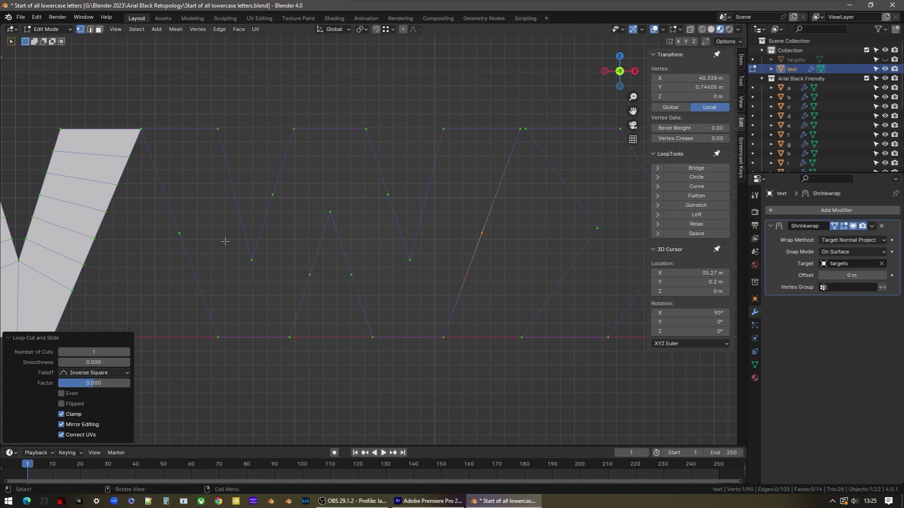
Slide the two new vertices on the diagonals below the w's left notch, snapping each to that notch vertex
key("ctrl+r")
left_click(181, 233)
right_click(181, 234)
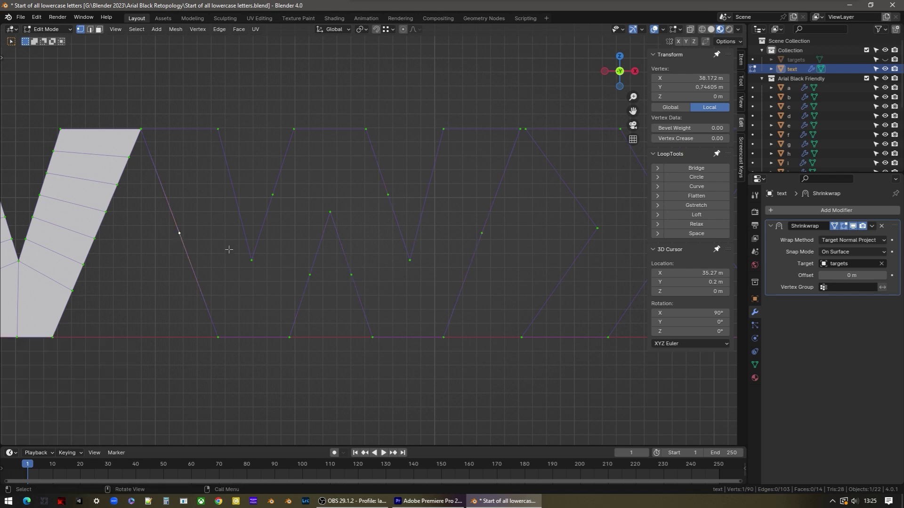
key("g")
key("g")
left_click(255, 261)
left_click(310, 275)
key("g")
key("g")
left_click(251, 260)
Slide the two new vertices on the diagonals above the w's centre peak, snapping each to the peak vertex
left_click(273, 196)
key("g")
key("g")
left_click(331, 213)
left_click(388, 195)
Slide the two new vertices on the diagonals below the w's right notch, snapping each to that notch vertex
key("g")
key("g")
left_click(330, 215)
left_click(352, 275)
key("g")
key("g")
left_click(410, 261, "ctrl")
left_click(482, 235)
key("g")
key("g")
left_click(420, 263)
left_click(257, 320)
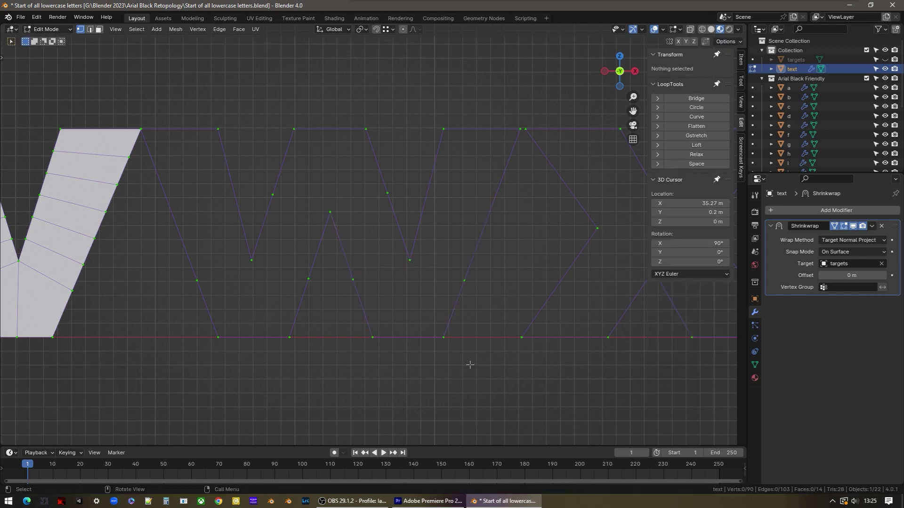
Add one centred loop cut to each of the w's two baseline edges and its top middle edge
key("ctrl+r")
left_click(252, 347)
right_click(253, 348)
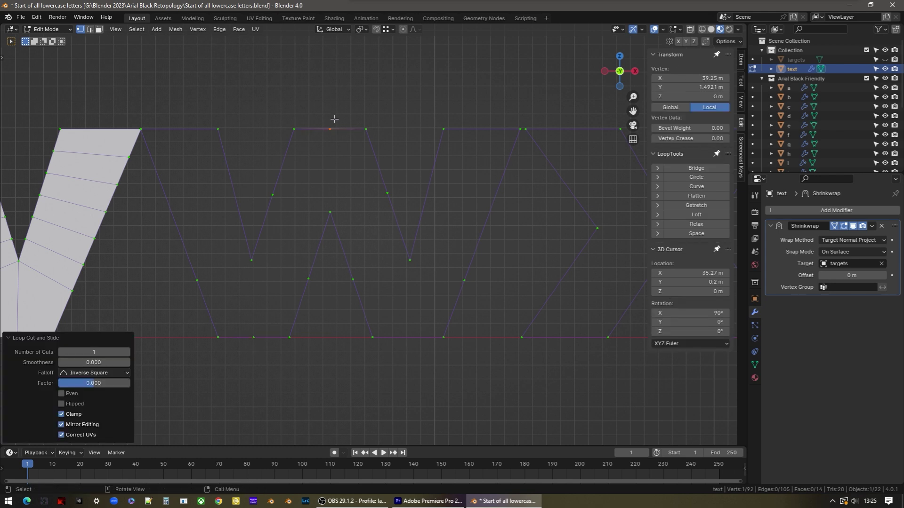
key("ctrl+r")
left_click(416, 343)
right_click(417, 343)
Fill the left half of the w outline with five quads, from the outer arm to the centre line
key("2")
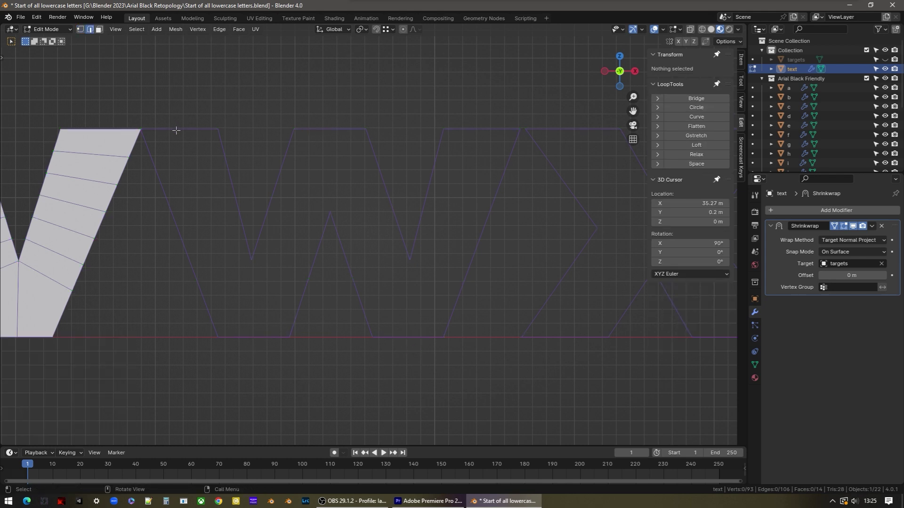
left_click(177, 131)
key("f")
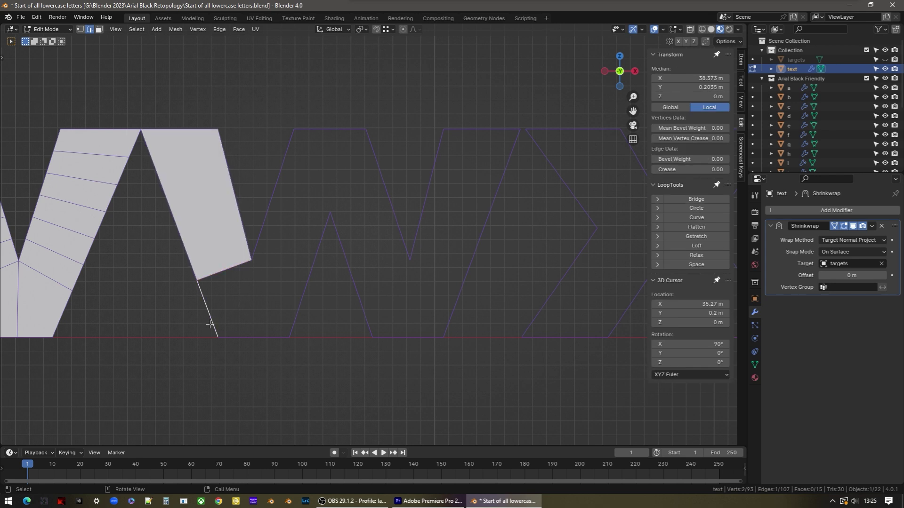
key("f")
key("f")
key("f")
Fill the right half of the w outline with five quads and clear the selection
key("f")
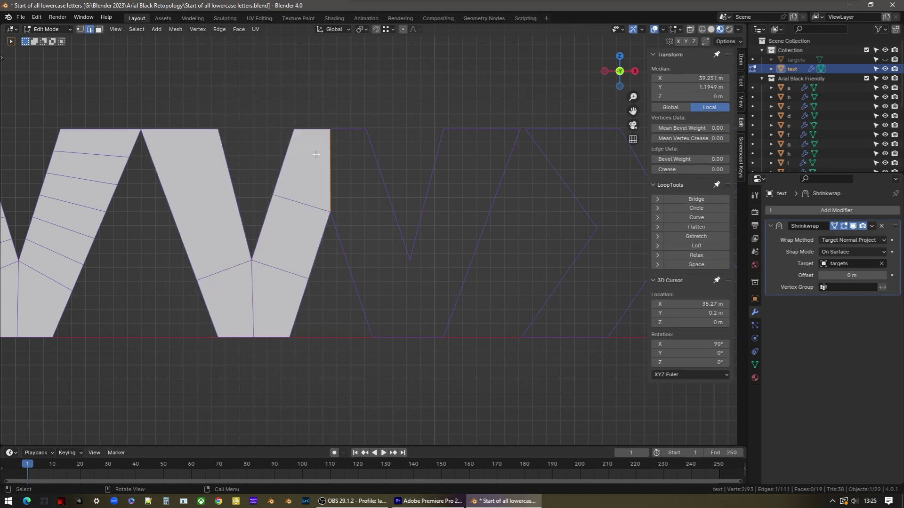
key("f")
key("f")
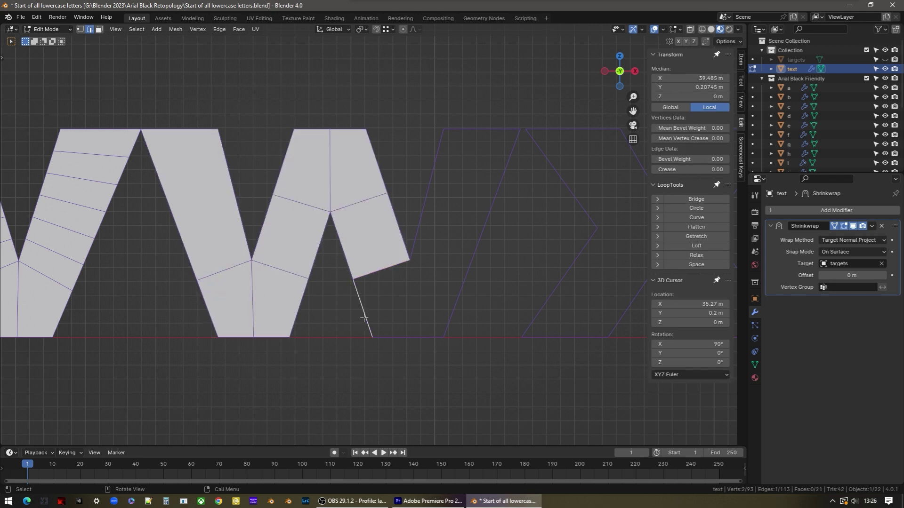
key("f")
key("f")
key("f")
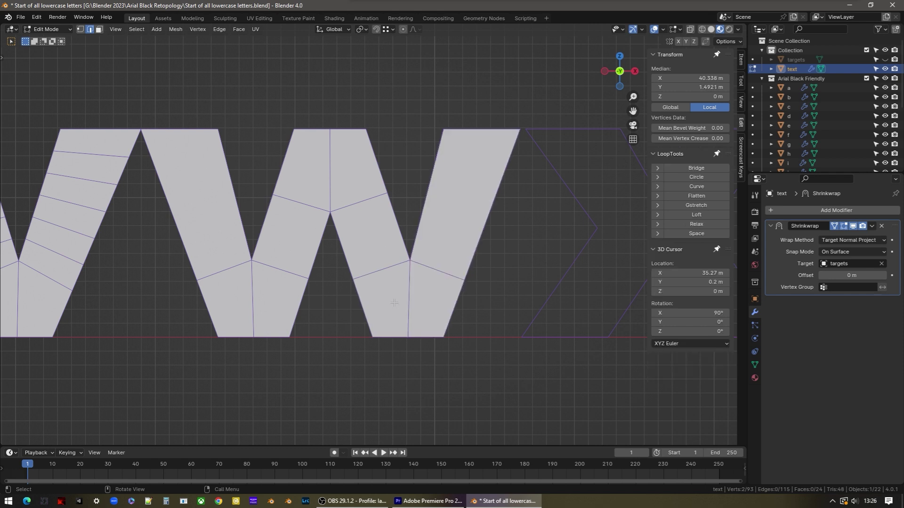
key("alt+a")
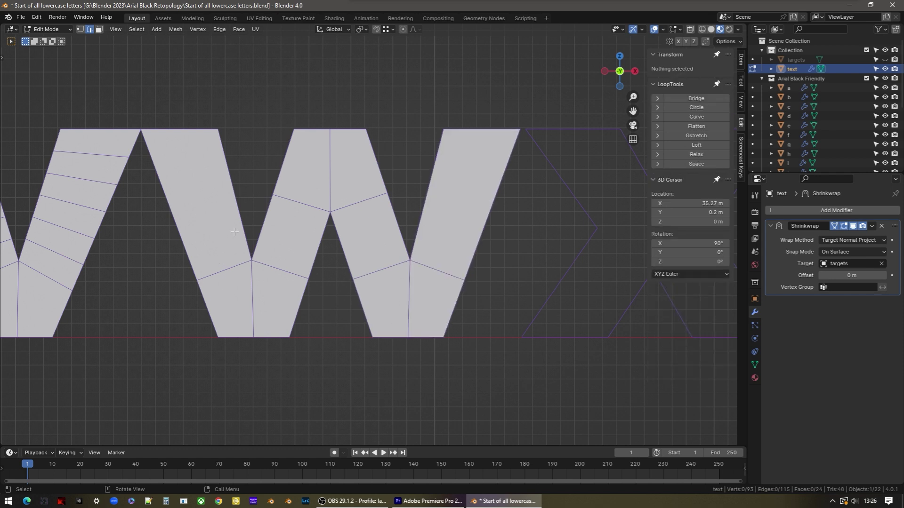
Add five evenly spaced loop cuts across each of the w's two outer arms
key("ctrl+r")
scroll(229, 184, "up", 4)
left_click(229, 184)
right_click(229, 184)
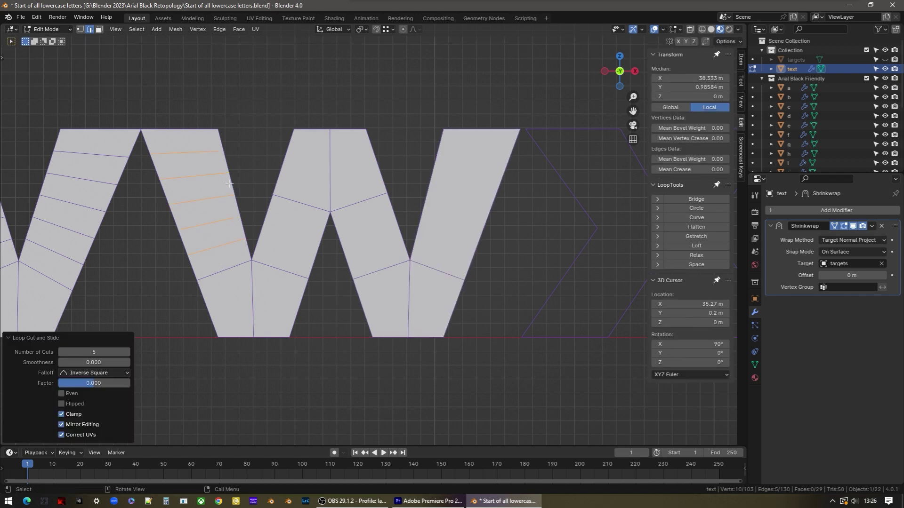
key("ctrl+r")
scroll(425, 189, "up", 4)
left_click(425, 189)
right_click(425, 188)
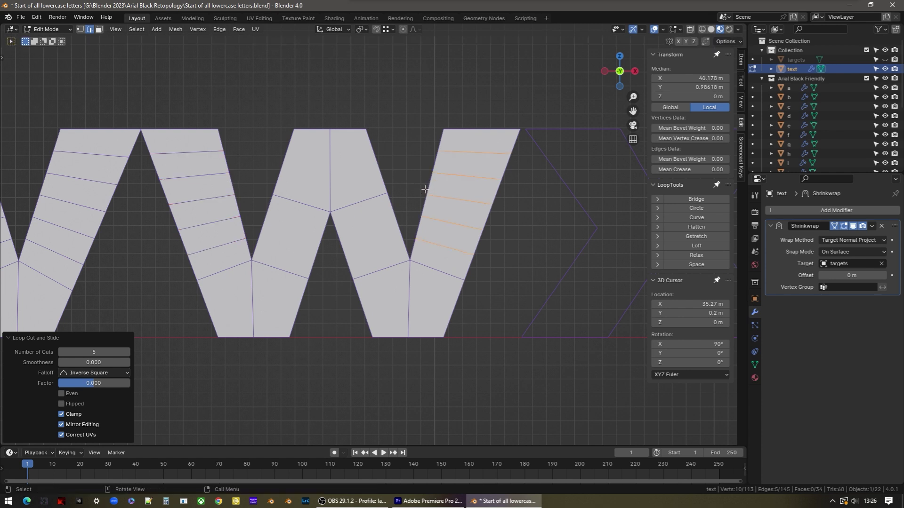
Add two evenly spaced loop cuts across each of the w's two inner diagonals, between the middle peak and the notches
key("ctrl+r")
scroll(318, 252, "up", 1)
left_click(317, 252)
right_click(318, 252)
key("ctrl+r")
left_click(342, 251)
right_click(342, 251)
left_click(323, 294)
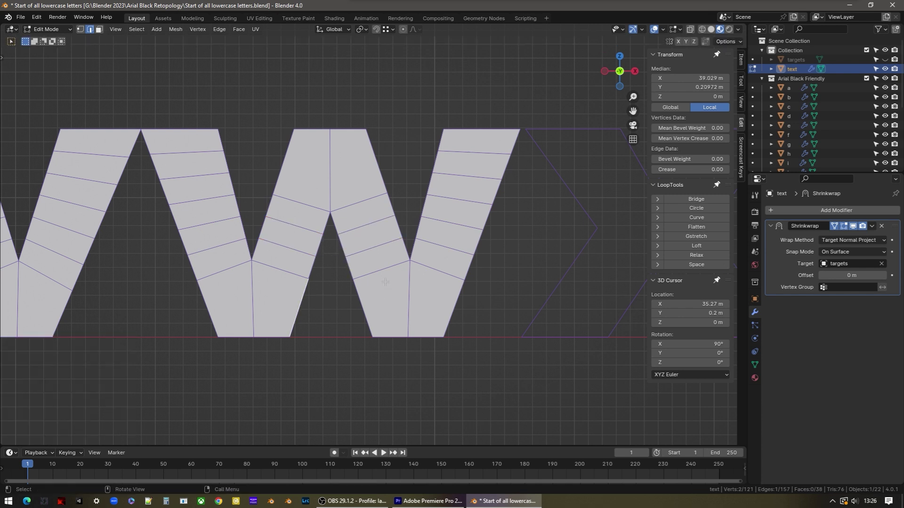
Fill the two upper arms of the x outline with one quad each
scroll(385, 282, "down", 4)
middle_click_drag(455, 248, 301, 269, "shift")
scroll(325, 261, "up", 3)
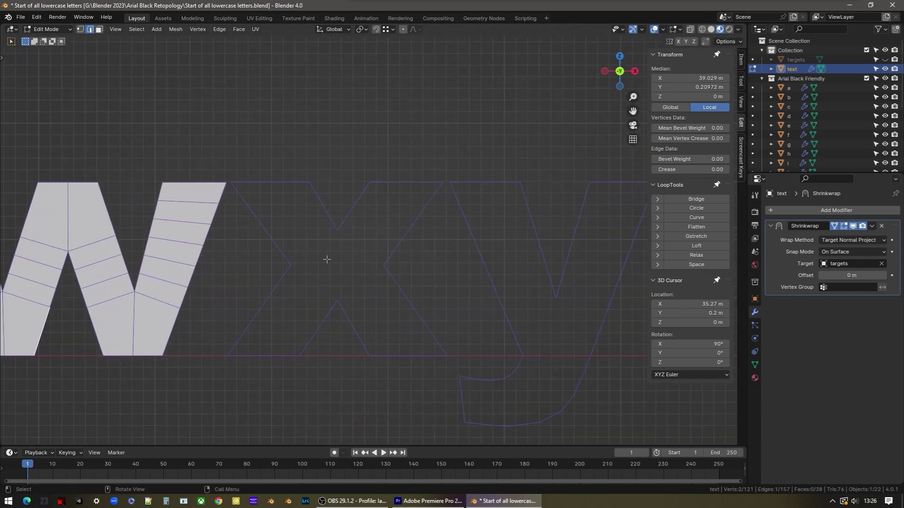
scroll(327, 259, "up", 1)
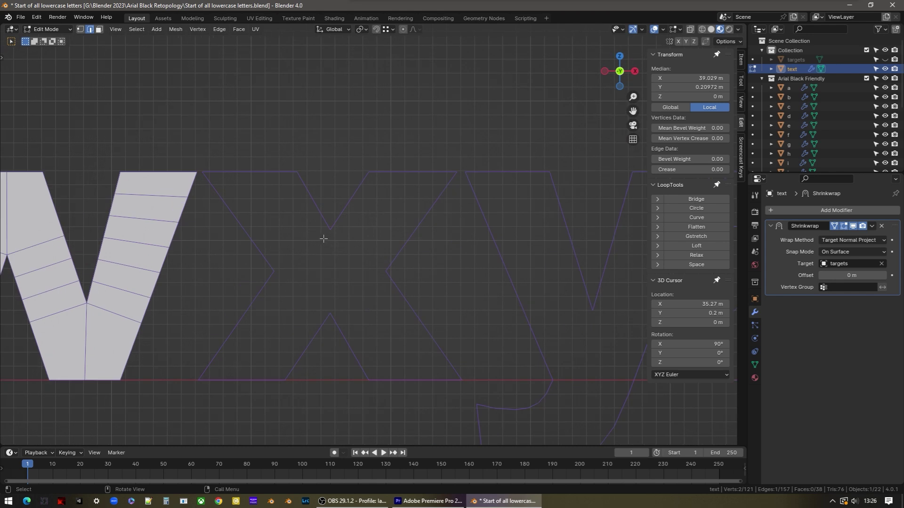
left_click(263, 173)
key("f")
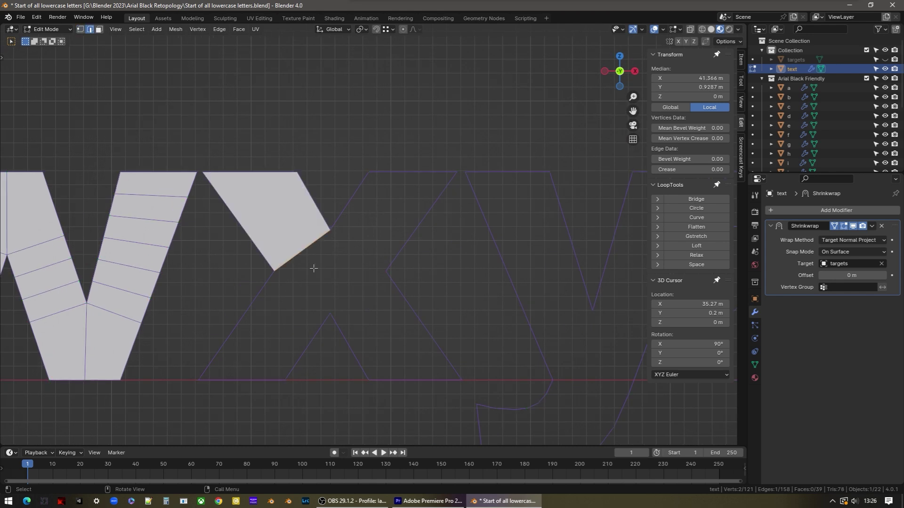
left_click(402, 171)
key("f")
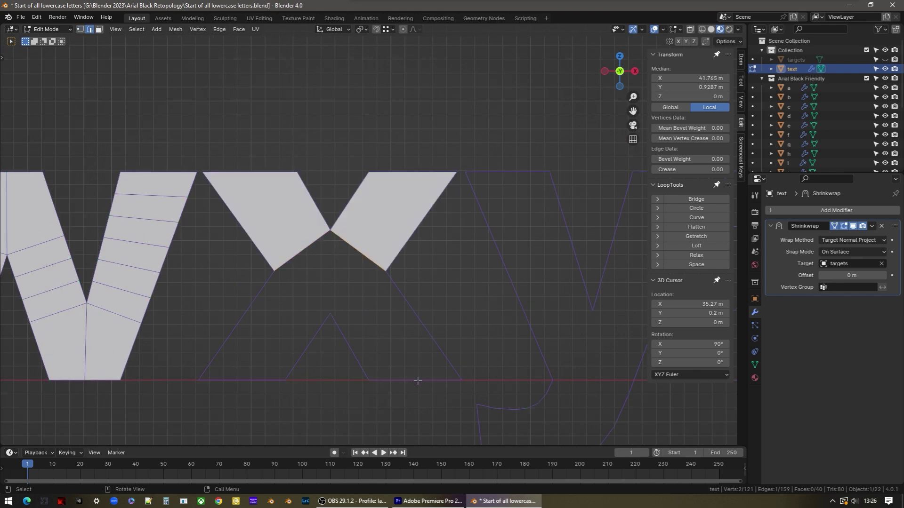
Fill the two lower arms of the x with one quad each and close the central diamond with a fifth quad
left_click(417, 380)
key("f")
left_click(256, 381)
key("f")
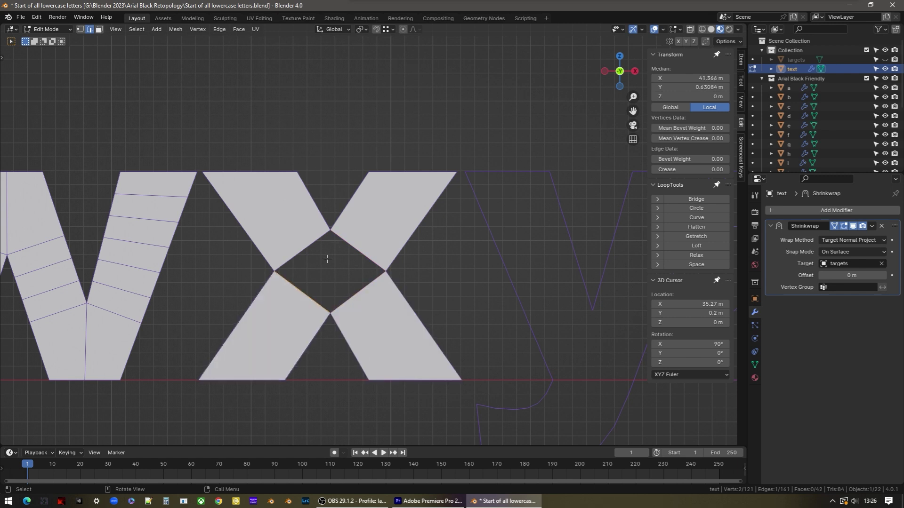
key("f")
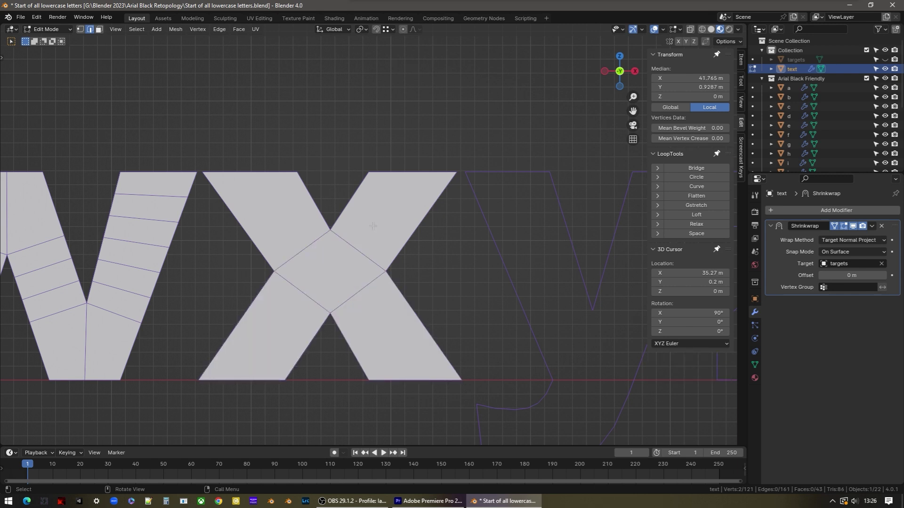
Add three evenly spaced loop cuts across each of the x's two upper arms
key("ctrl+r")
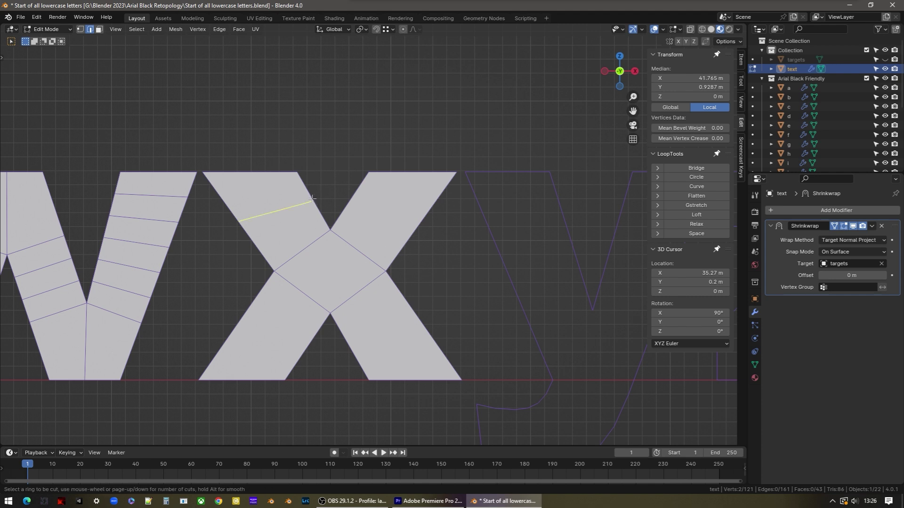
scroll(312, 198, "up", 2)
left_click(313, 198)
right_click(349, 207)
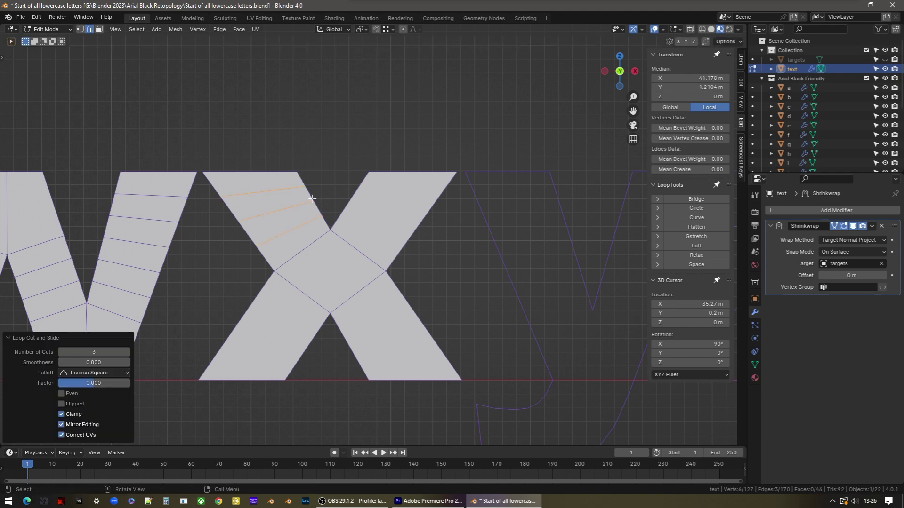
key("ctrl+r")
scroll(349, 207, "up", 2)
left_click(349, 207)
right_click(349, 206)
Add three evenly spaced loop cuts across each of the x's two lower arms
key("ctrl+r")
scroll(344, 362, "up", 2)
left_click(344, 361)
right_click(342, 360)
key("ctrl+r")
scroll(296, 360, "up", 2)
left_click(296, 360)
right_click(296, 361)
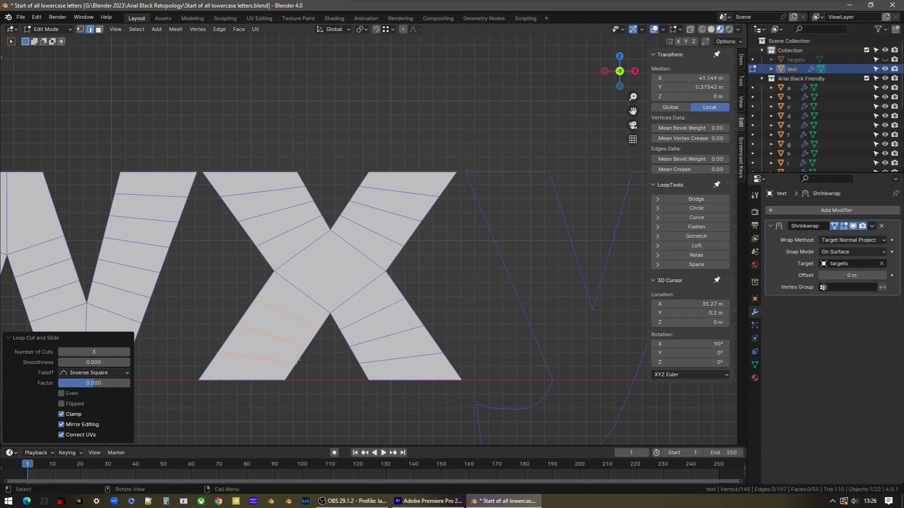
left_click(329, 367)
Add one vertex to the y's long right outer diagonal and slide it along the edge, snapping to the notch vertex
scroll(326, 357, "down", 5)
middle_click_drag(409, 258, 267, 268, "shift")
scroll(267, 268, "up", 1)
scroll(267, 269, "up", 1)
key("1")
scroll(329, 258, "up", 2)
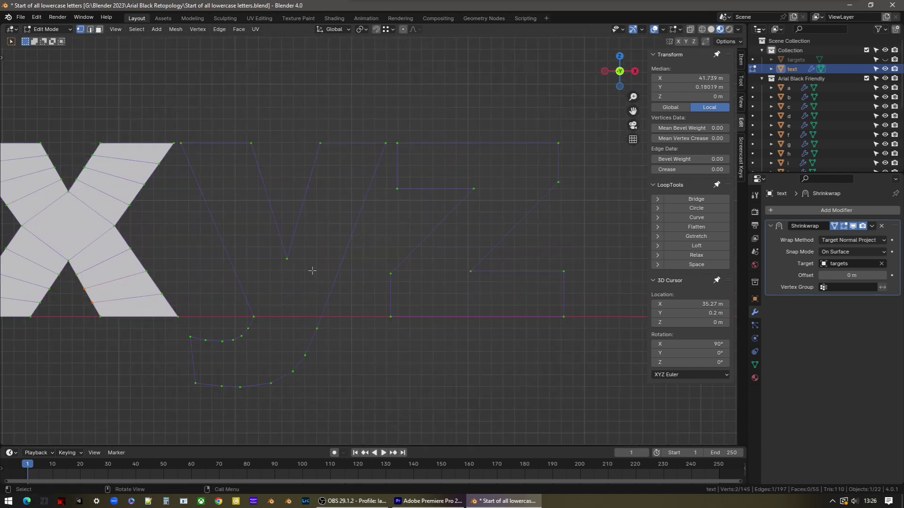
key("ctrl+r")
left_click(372, 224)
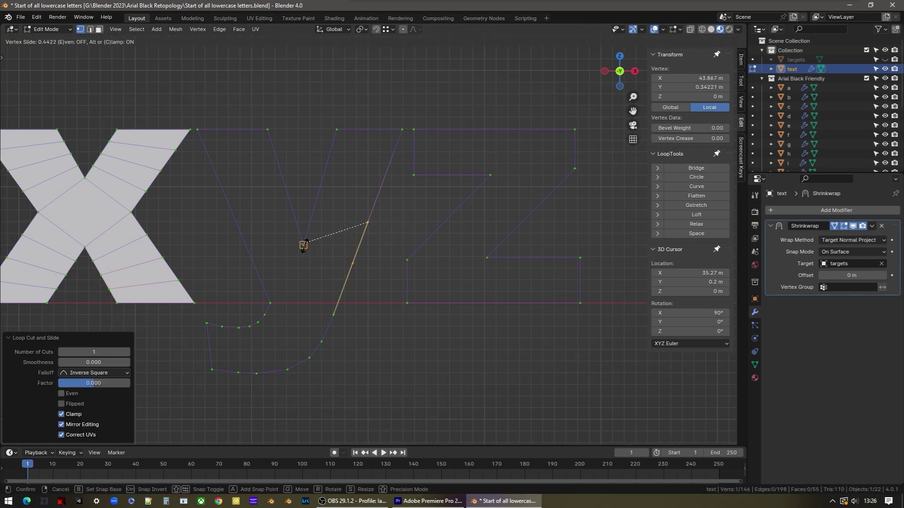
left_click(304, 245)
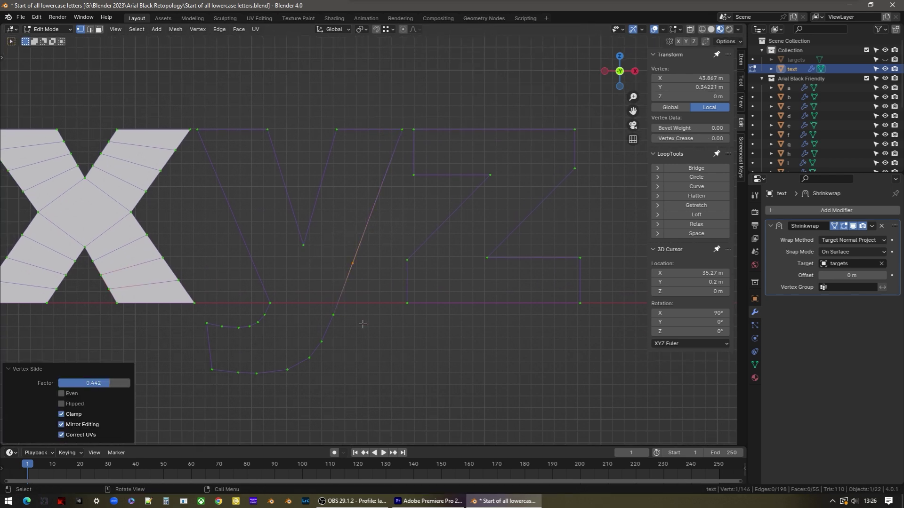
Evenly space the vertices along the inner and outer curves of the y's tail with LoopTools Space
left_click(268, 303)
left_click(207, 324, "ctrl")
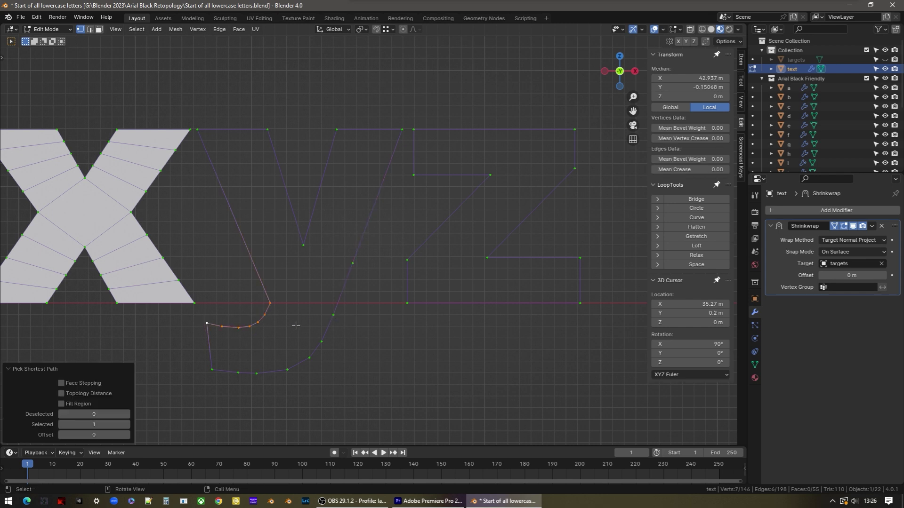
left_click(688, 264)
left_click(334, 315)
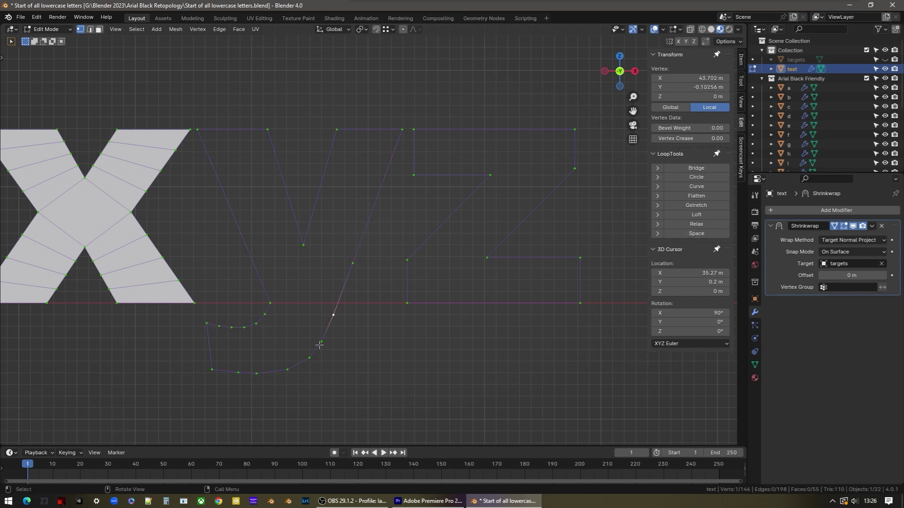
left_click(211, 370, "ctrl")
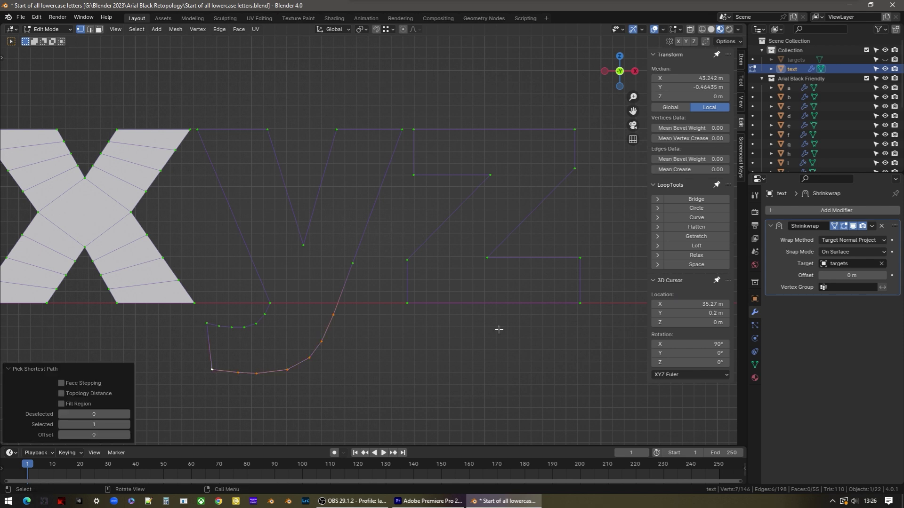
left_click(696, 265)
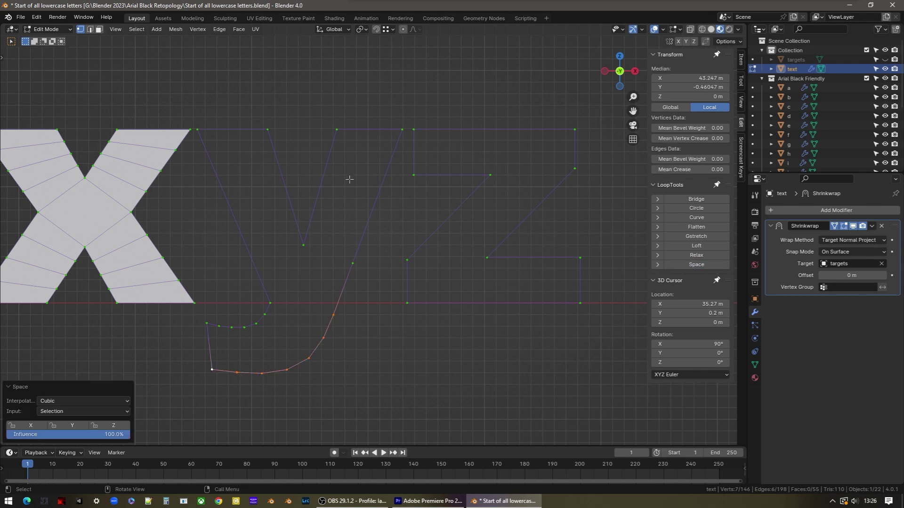
Fill the right and left upper arms of the y outline with one quad each
key("2")
left_click(359, 130)
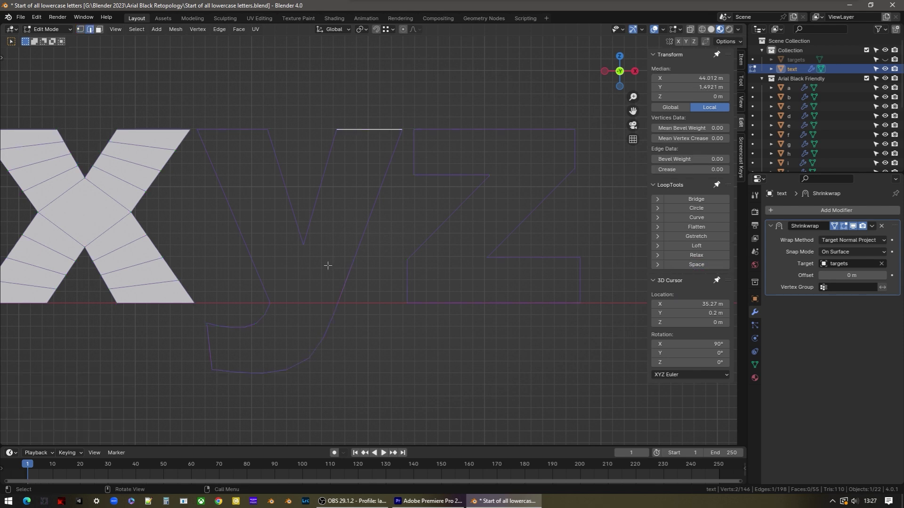
right_click(328, 259, "ctrl")
left_click(234, 130)
key("f")
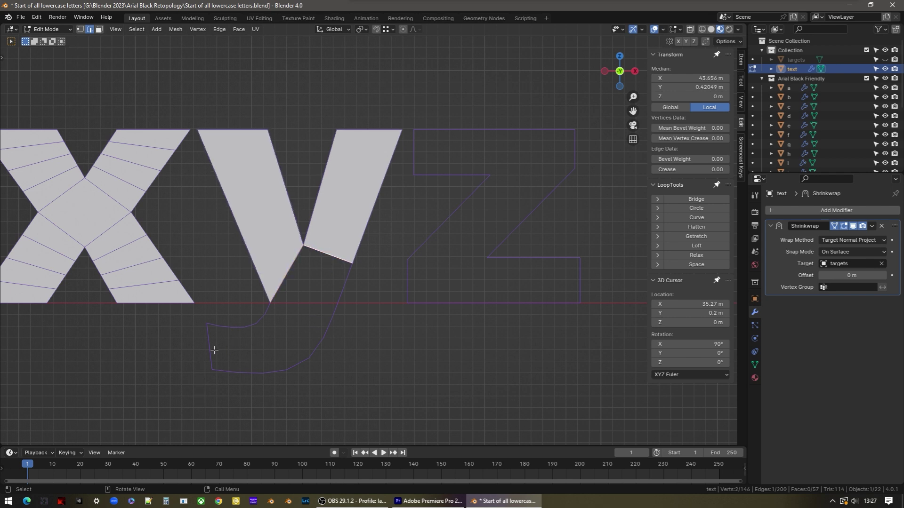
Fill the y's tail with quads from its end edge up to the junction with the two arms
left_click(210, 347)
key("f")
key("f")
key("f")
key("f")
key("f")
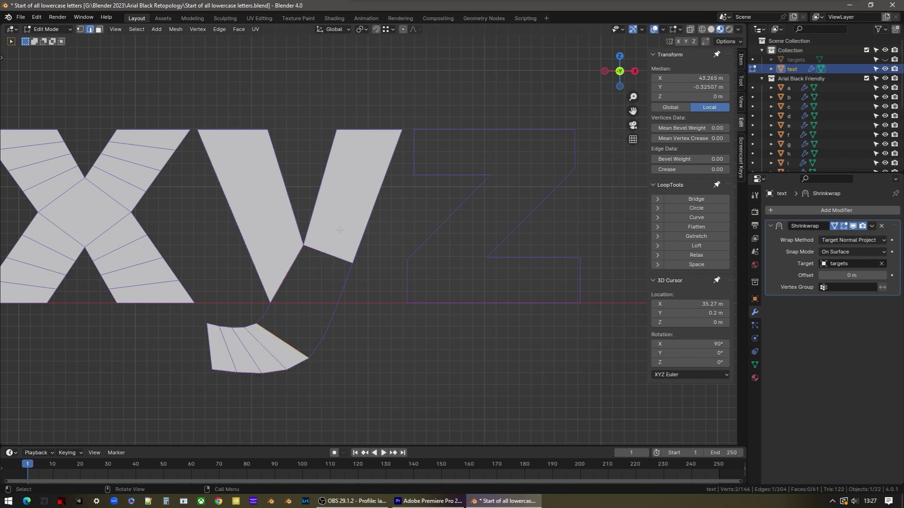
key("f")
key("f")
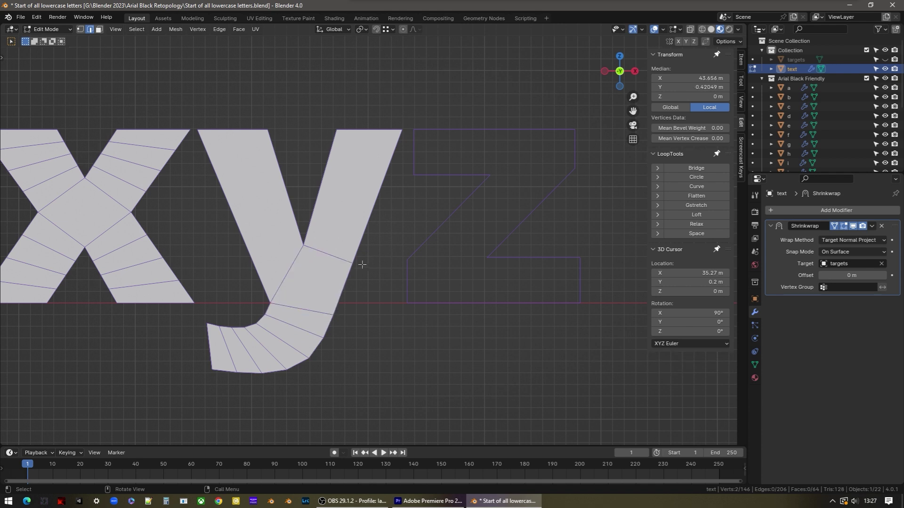
Add five evenly spaced loop cuts across each of the y's two upper arms
key("ctrl+r")
scroll(288, 193, "up", 4)
left_click(289, 193)
right_click(287, 193)
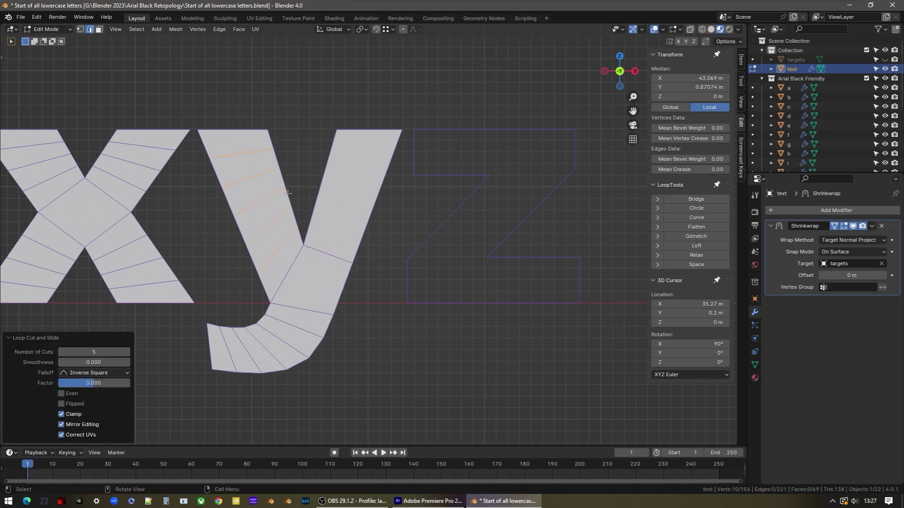
key("ctrl+r")
left_click(323, 188)
right_click(322, 189)
Add one centred vertex to each of the z's long top and baseline edges
middle_click_drag(476, 190, 341, 208, "shift")
key("1")
middle_click_drag(323, 169, 357, 111, "ctrl")
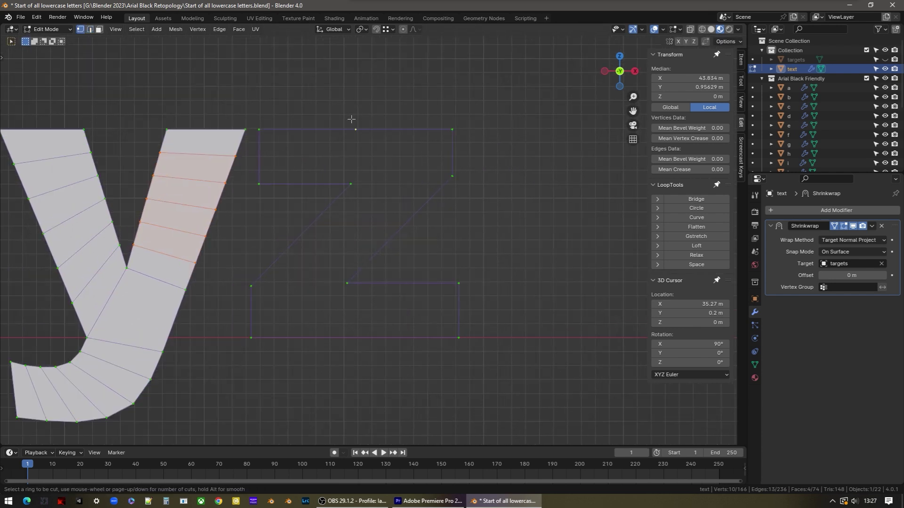
key("ctrl+r")
left_click(352, 121)
right_click(352, 122)
key("ctrl+r")
left_click(349, 350)
right_click(350, 350)
Move the new top and baseline vertices of the z along X, snapping each in line with its nearest inner corner vertex
left_click(355, 130)
key("g")
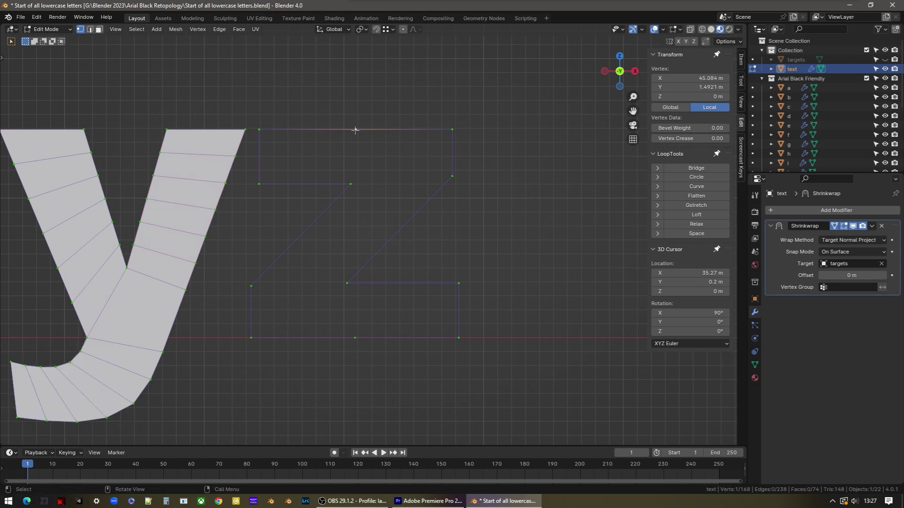
key("x")
left_click(351, 160)
left_click(355, 337)
key("g")
key("x")
left_click(347, 285)
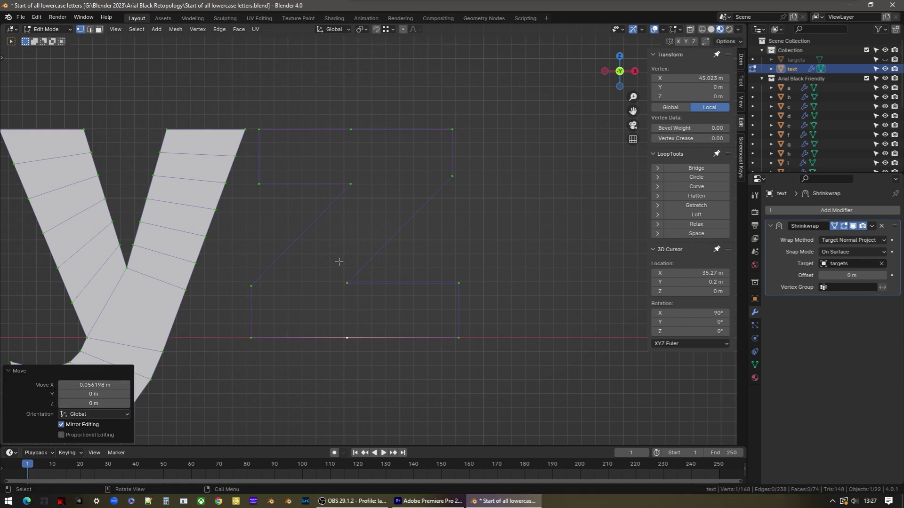
Fill the z outline with five quads: two in the top bar, one in the diagonal and two in the bottom bar
key("2")
left_click(263, 157)
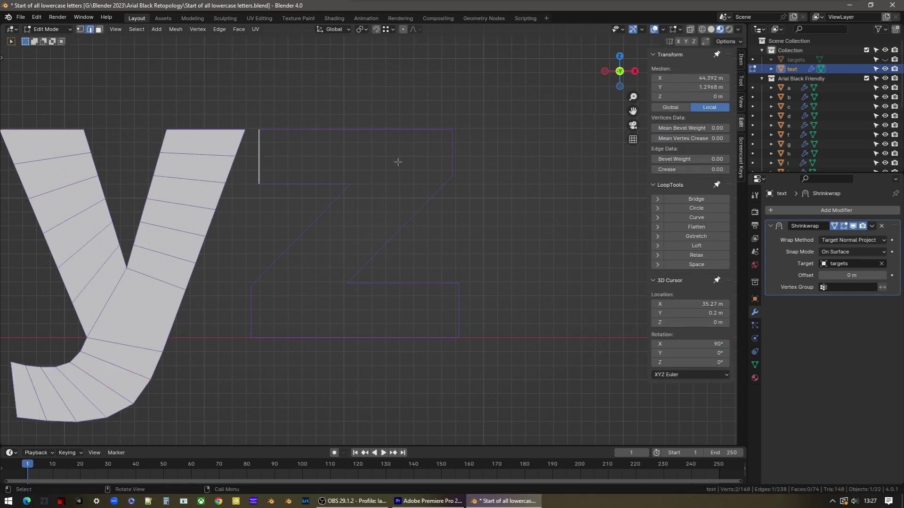
key("f")
left_click(416, 129)
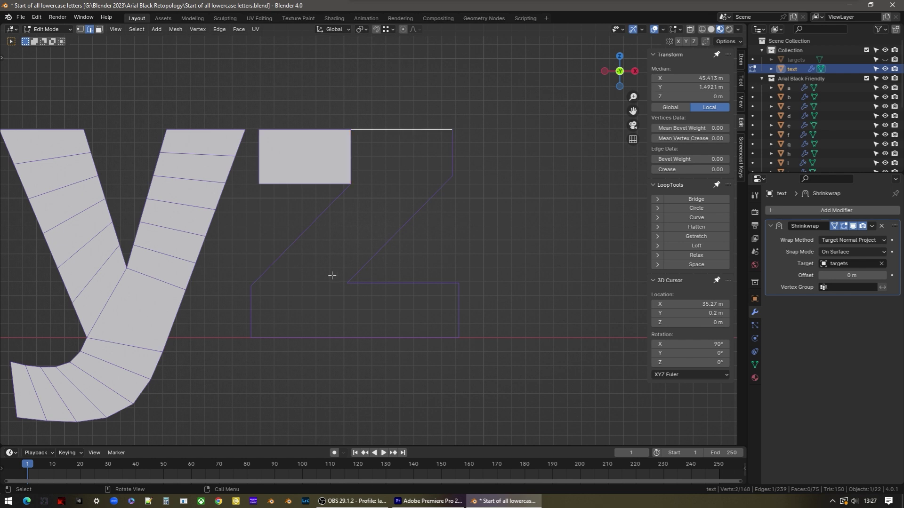
key("f")
key("f")
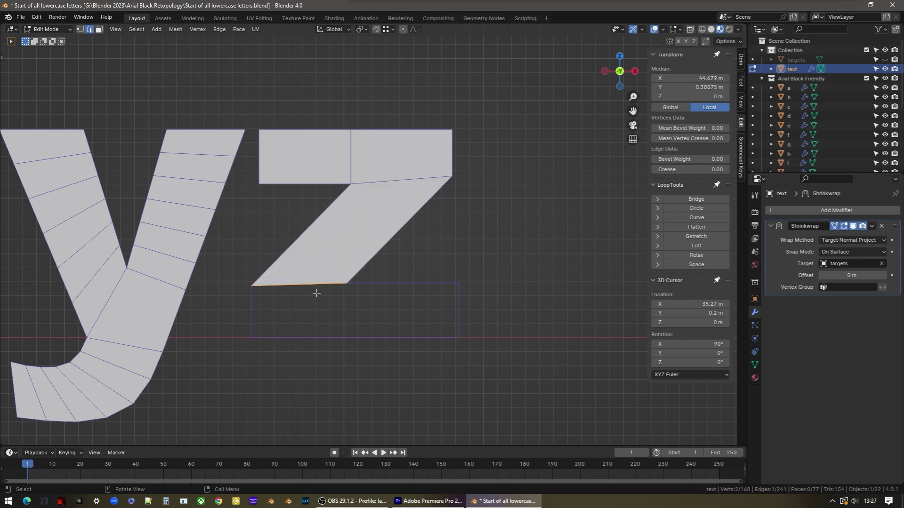
left_click(252, 308)
key("f")
key("f")
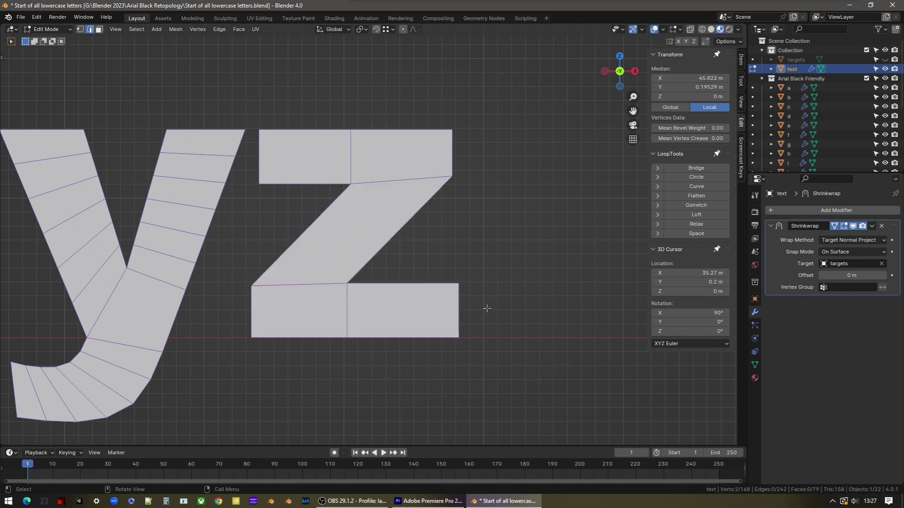
Add evenly spaced loop cuts across the left section of the z's top bar and the right section of its bottom bar
key("ctrl+r")
scroll(303, 128, "up", 2)
left_click(303, 128)
right_click(304, 128)
key("ctrl+r")
left_click(403, 309)
right_click(403, 308)
Add evenly spaced loop cuts across the z's diagonal stroke
key("ctrl+r")
scroll(391, 235, "up", 2)
left_click(391, 235)
right_click(391, 235)
left_click(434, 244)
Apply the Shrinkwrap modifier to the text object in Object Mode and return to Edit Mode
scroll(275, 235, "down", 7)
middle_click_drag(204, 230, 376, 225, "shift")
scroll(293, 250, "up", 1)
key("Tab")
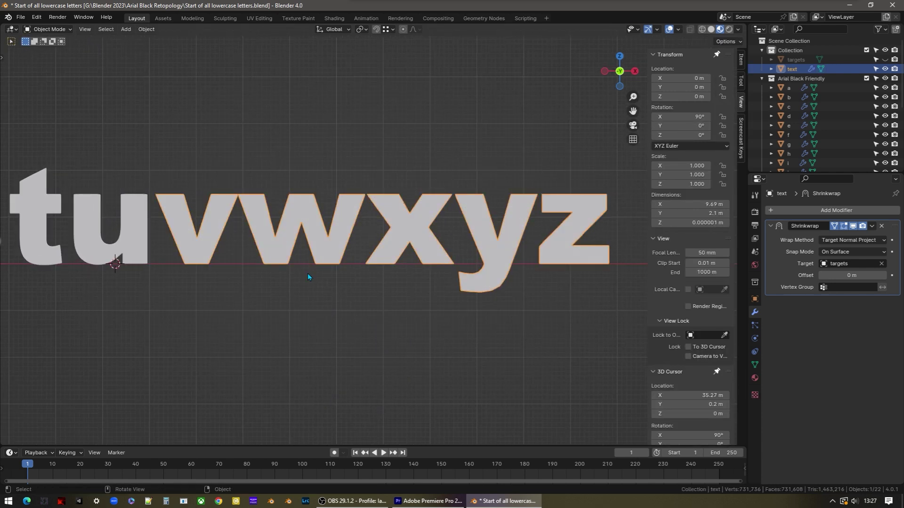
key("ctrl+a")
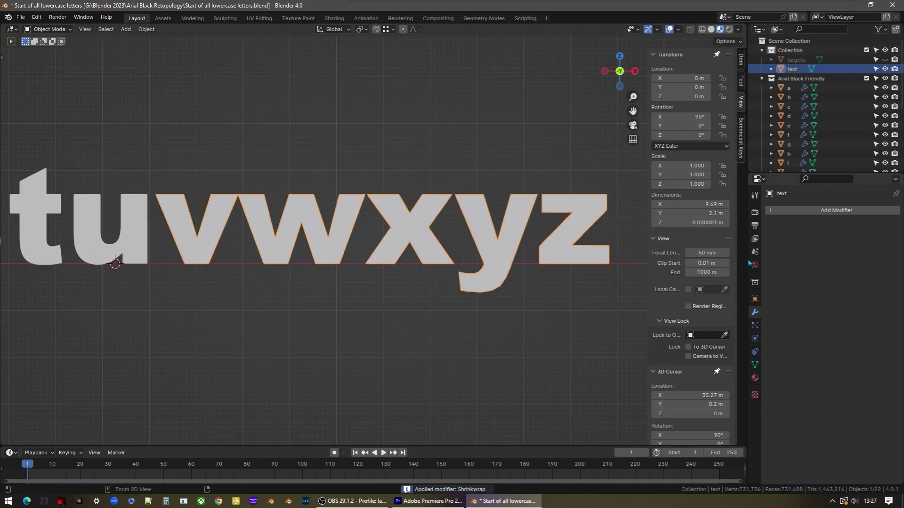
key("Tab")
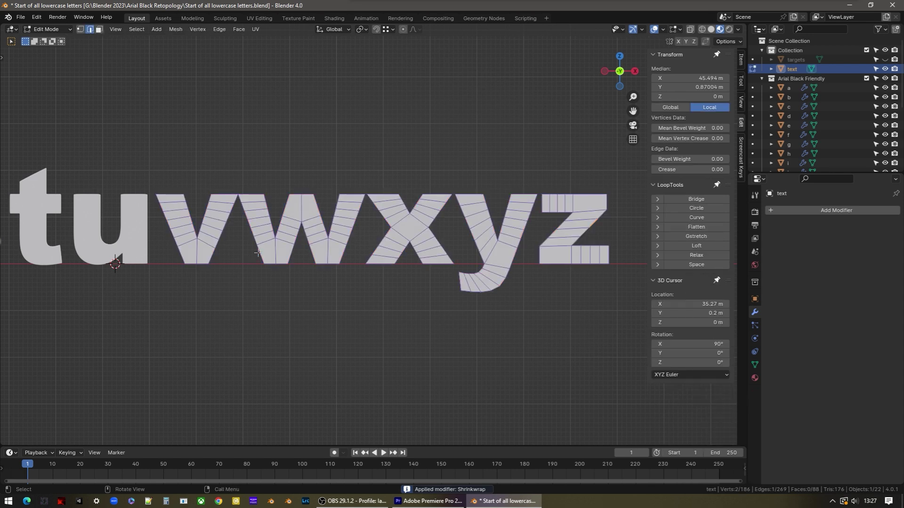
middle_click_drag(258, 252, 227, 260, "shift")
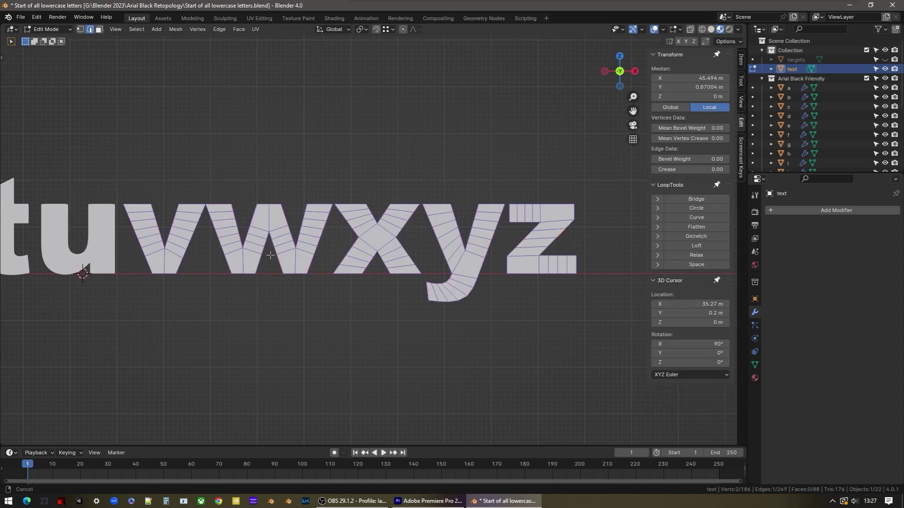
Delete all interior edges and faces of the letters v to z, keeping only their boundary outlines
key("a")
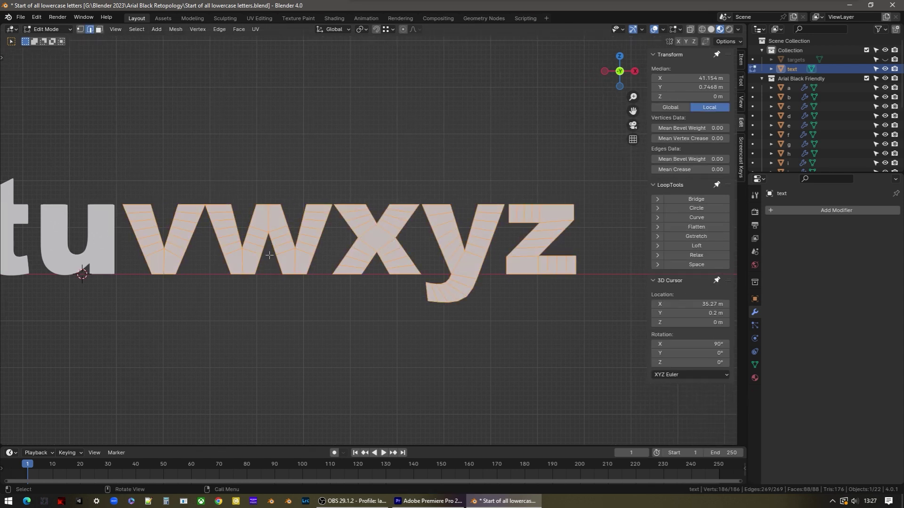
key("ctrl+alt+shift+m")
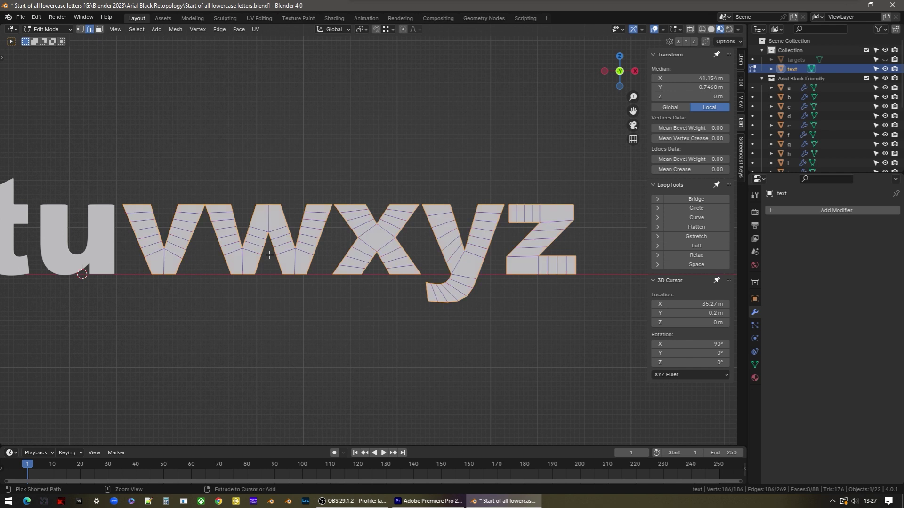
key("ctrl+i")
key("x")
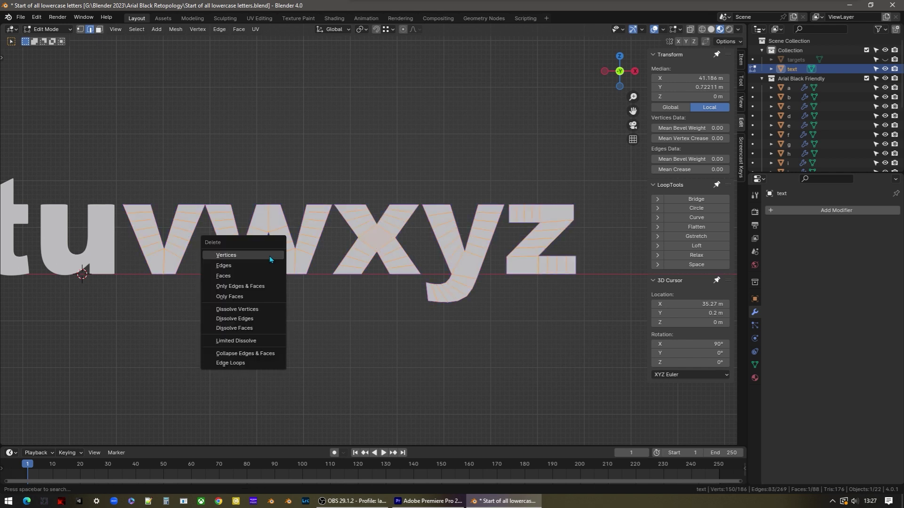
left_click(269, 255)
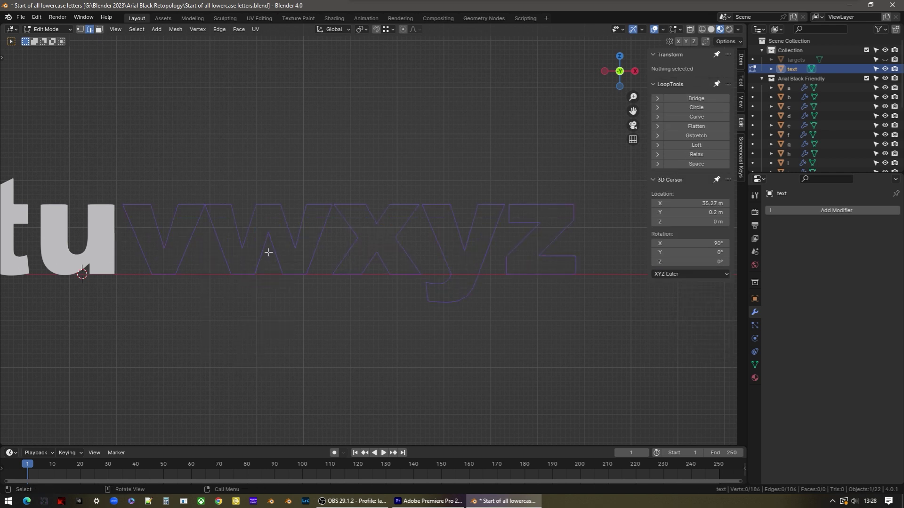
Fill the v to z outlines with one face each and inset those faces by 0.001 m
middle_click_drag(266, 261, 284, 274, "shift")
key("a")
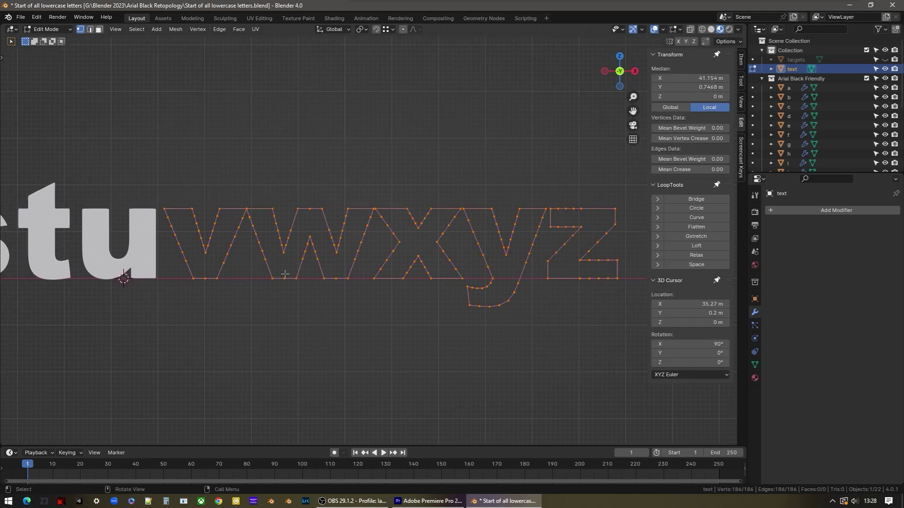
key("f")
key("i")
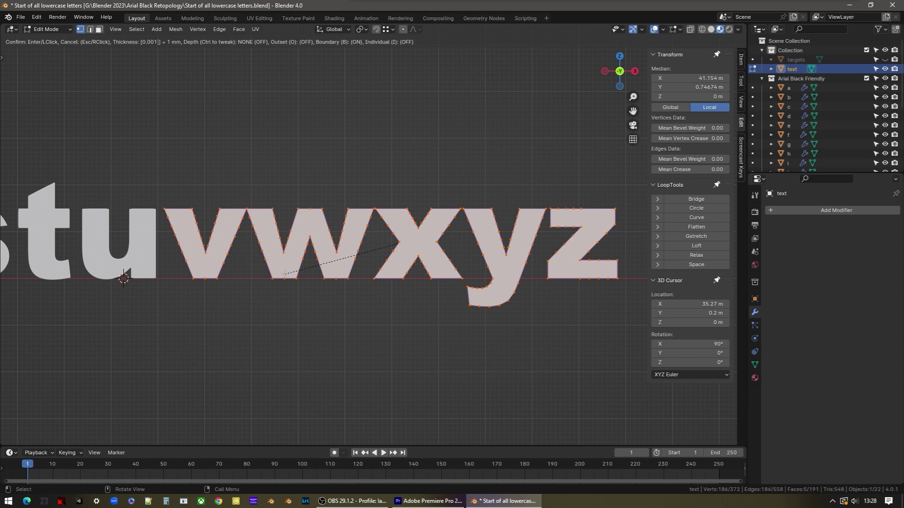
key("Return")
Delete the inset inner faces of v to z, leaving only the thin border rings
key("x")
key("Down")
key("Return")
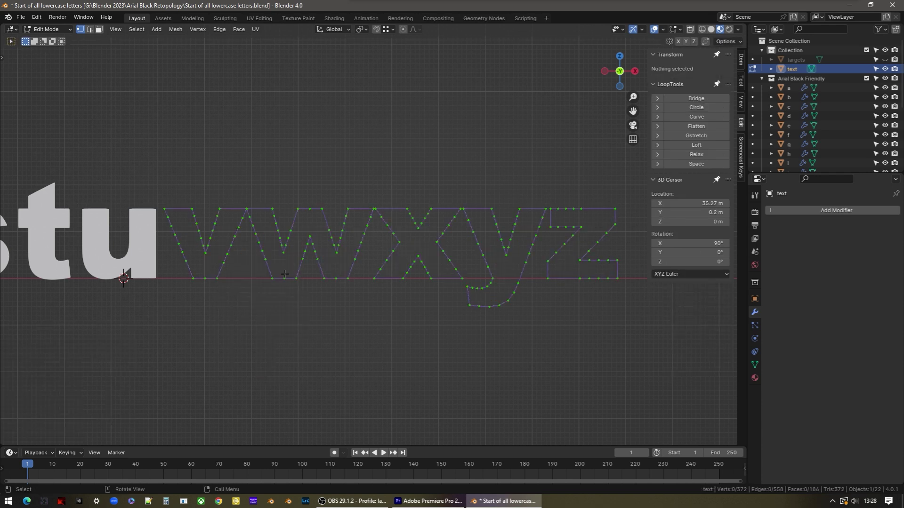
Edge-slide the v's inner vertex loop by a factor of -10 to widen its border ring
scroll(206, 260, "up", 7)
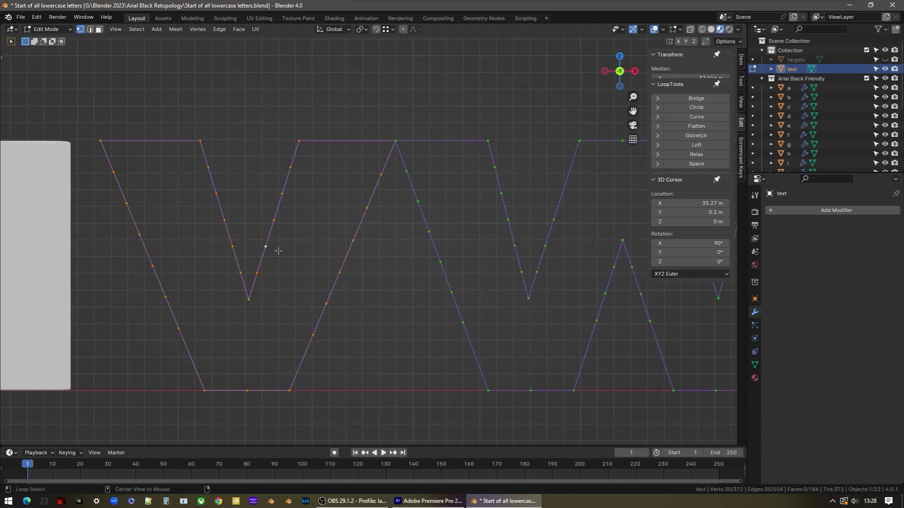
left_click(280, 250, "alt")
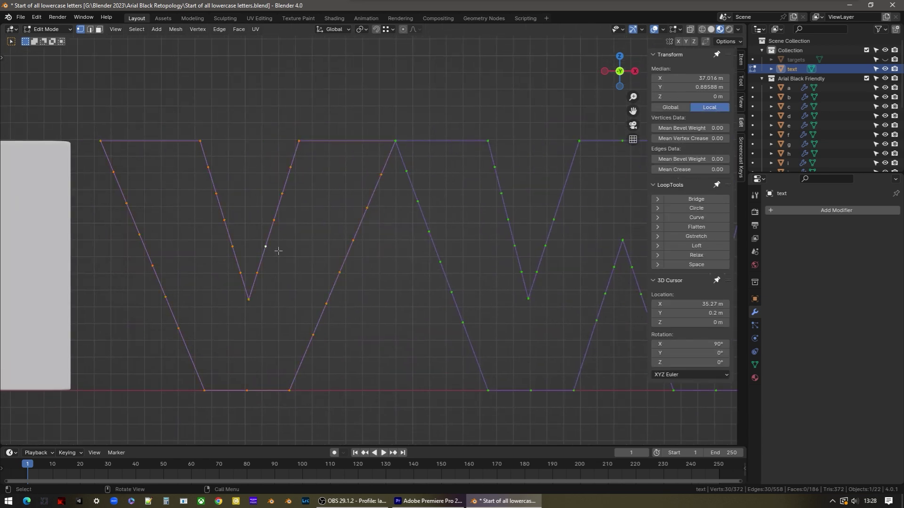
key("g")
key("g")
type("-10")
key("Return")
Edge-slide the w's inner vertex loop by a factor of -10 to widen its border ring
middle_click_drag(371, 245, 156, 235, "shift")
left_click(242, 256, "alt")
key("g")
key("g")
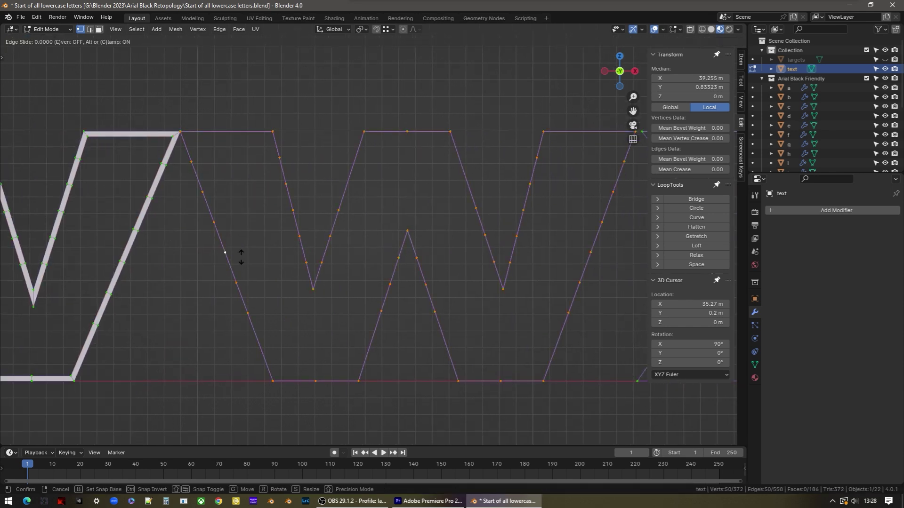
type("-10")
key("Return")
Edge-slide the x's inner vertex loop by a factor of -10 to widen its border ring
middle_click_drag(444, 274, 96, 278, "shift")
left_click(354, 286, "alt")
key("g")
key("g")
type("c-30")
key("Return")
Edge-slide the y's inner vertex loop by a factor of -30 with clamping turned off
scroll(283, 282, "down", 8, "ctrl")
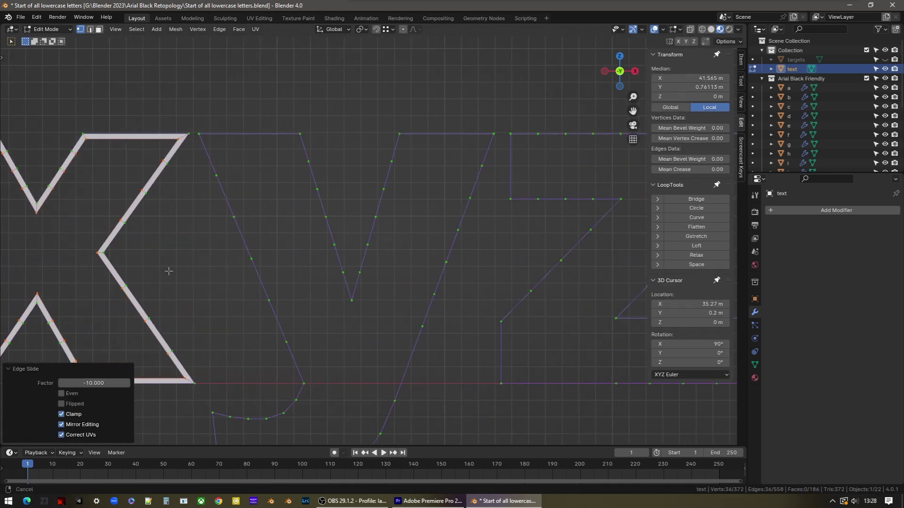
left_click(282, 307, "alt")
type("ggc-30")
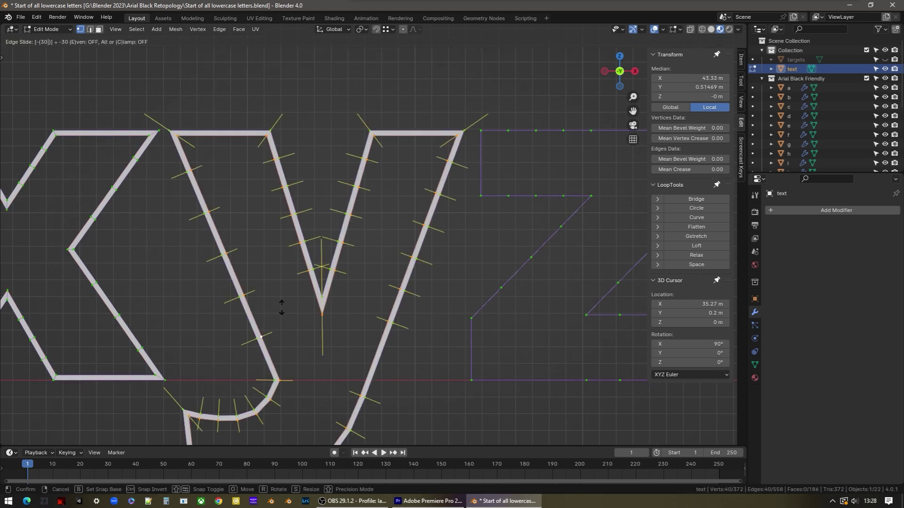
key("Return")
Edge-slide the z's inner vertex loop by a factor of -10 to widen its border ring
scroll(518, 249, "down", 4, "ctrl")
left_click(439, 191, "alt")
type("gg-10")
key("Return")
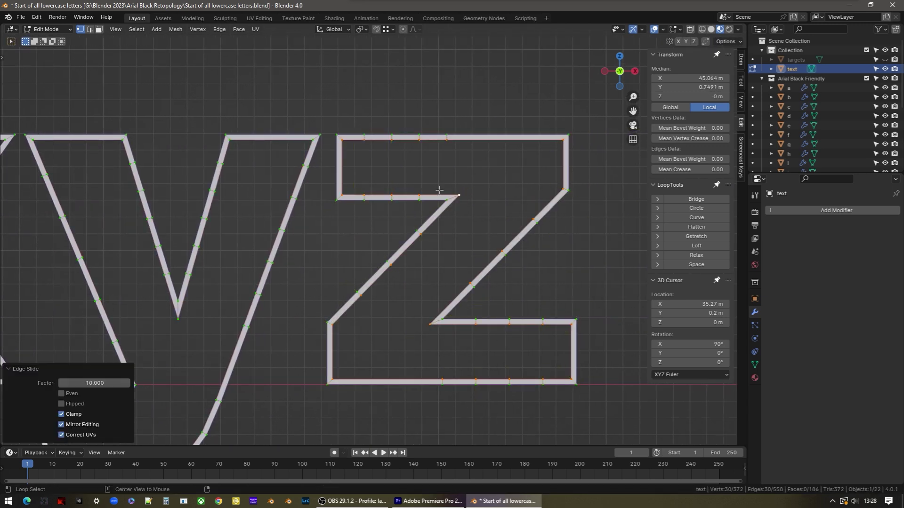
Fill the v's interior with a run of quads down its left arm, through the base and up its right arm
scroll(211, 192, "down", 7)
middle_click_drag(134, 191, 520, 178, "shift")
scroll(499, 184, "up", 5)
middle_click_drag(390, 214, 308, 233, "shift")
key("2")
left_click(300, 160)
key("f")
key("f")
key("f")
key("f")
key("f")
key("f")
Fill the w's first downstroke, its left base and the start of the next upstroke with quads
key("f")
key("f")
key("f")
key("f")
key("f")
key("f")
key("f")
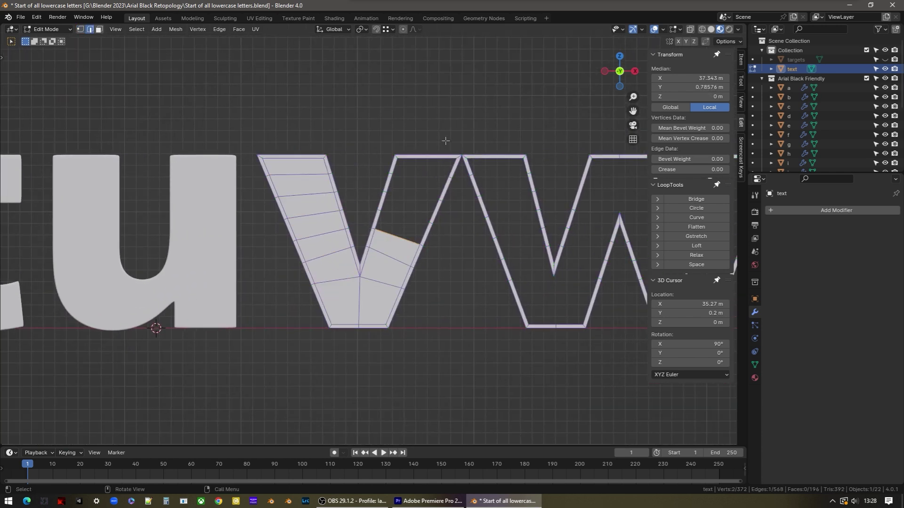
left_click(489, 154)
key("f")
key("f")
key("f")
key("f")
key("f")
key("f")
key("f")
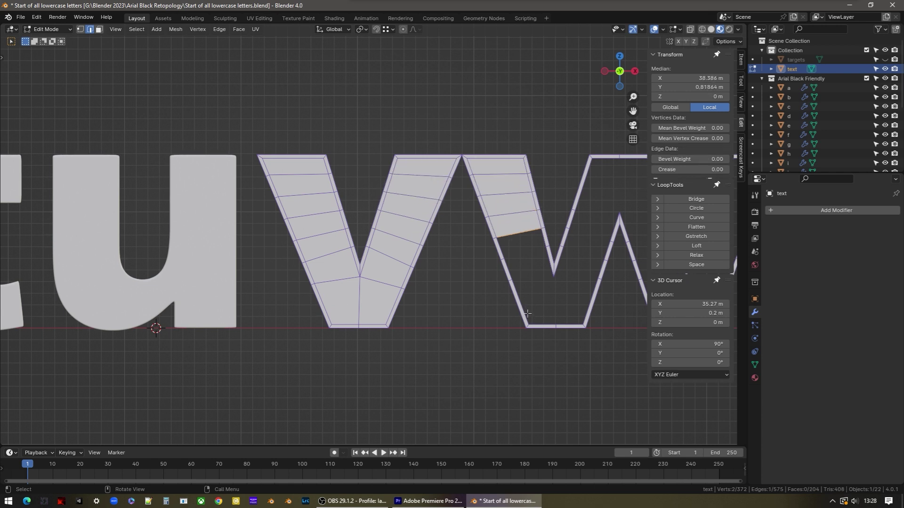
key("f")
key("f")
key("f")
key("f")
key("f")
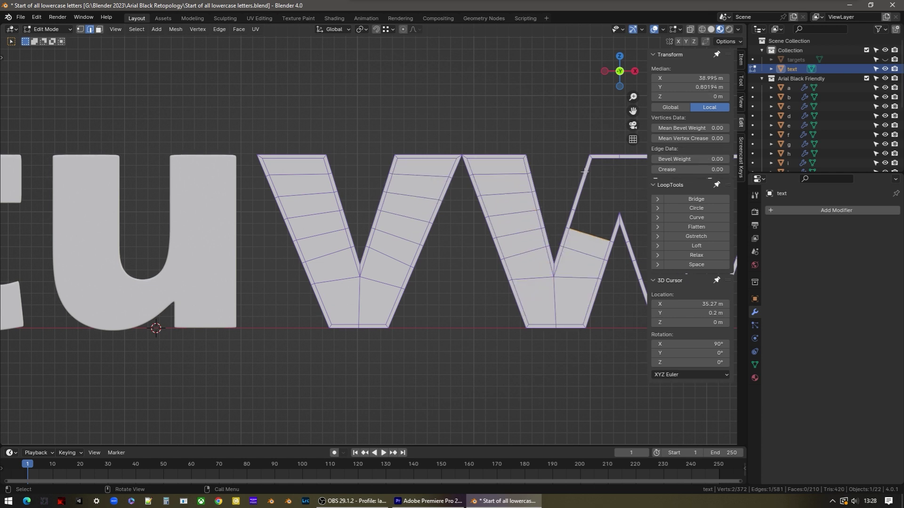
Fill the w's middle peak, right base and last upstroke with quads
middle_click_drag(588, 173, 234, 193, "shift")
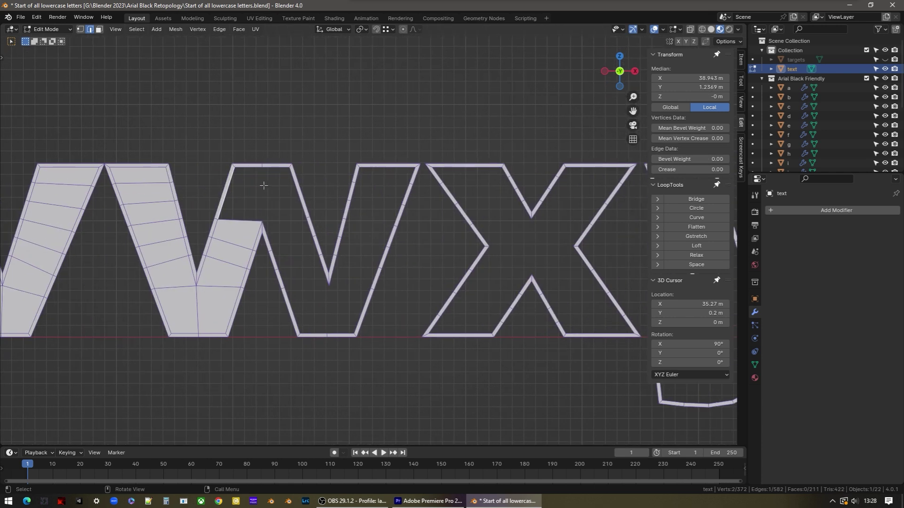
key("f")
key("f")
key("f")
key("f")
key("f")
key("f")
key("f")
key("f")
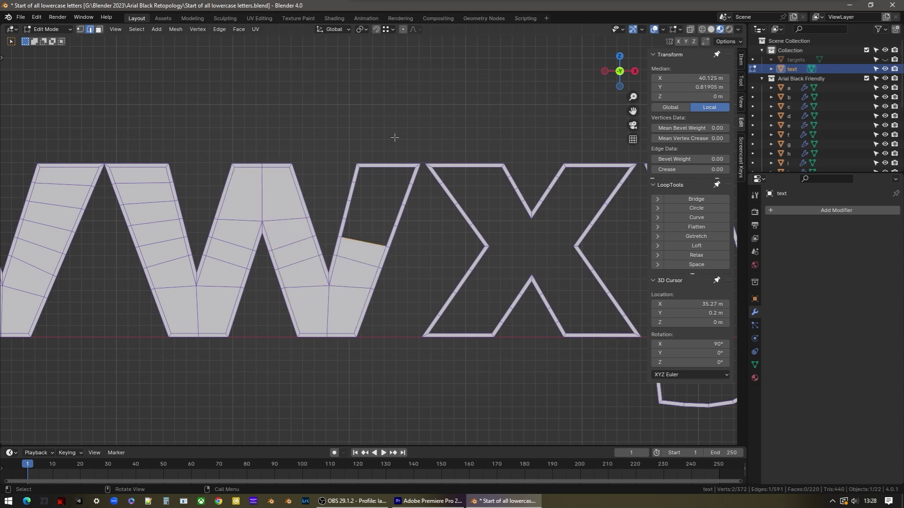
Fill the x's two upper arms with quads from their top edges to the centre
key("f")
key("f")
key("f")
key("f")
key("f")
key("f")
key("f")
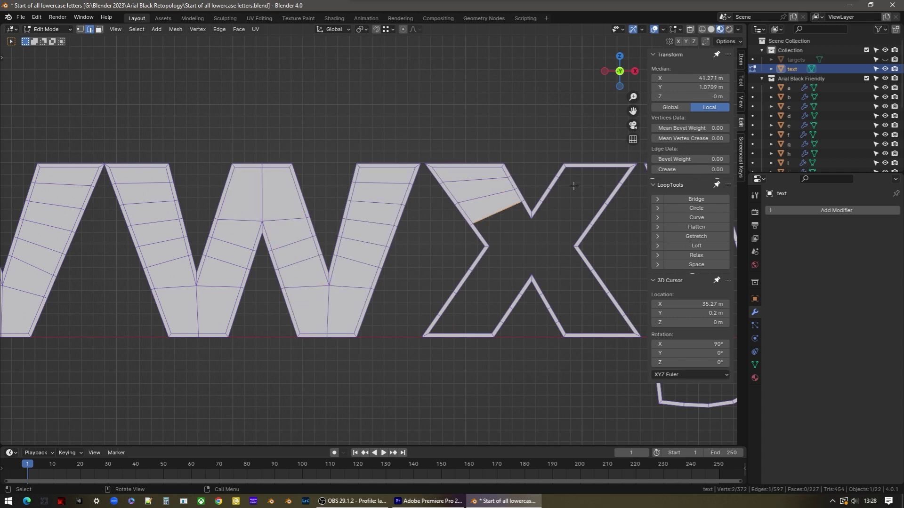
Fill the x's lower right and lower left arms with quads and close the centre with a face
key("f")
key("f")
key("f")
key("f")
key("f")
key("f")
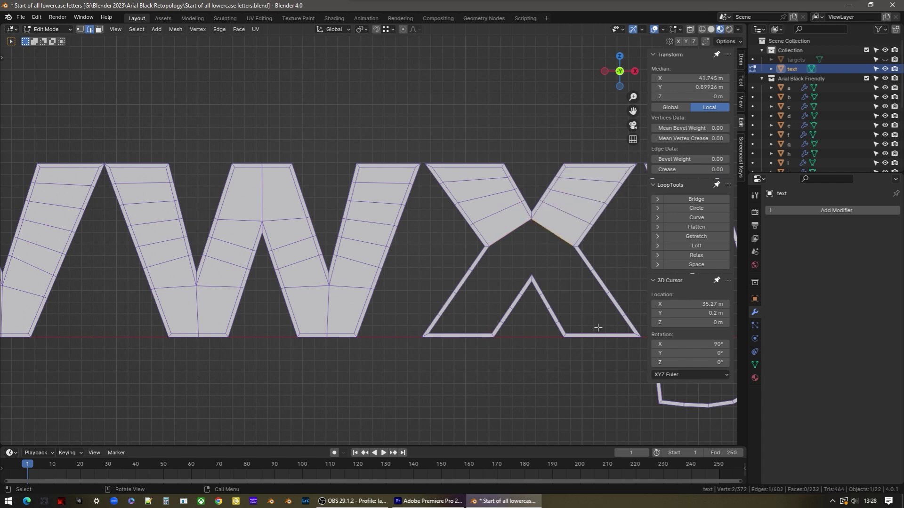
left_click(599, 332)
key("f")
key("f")
key("f")
key("f")
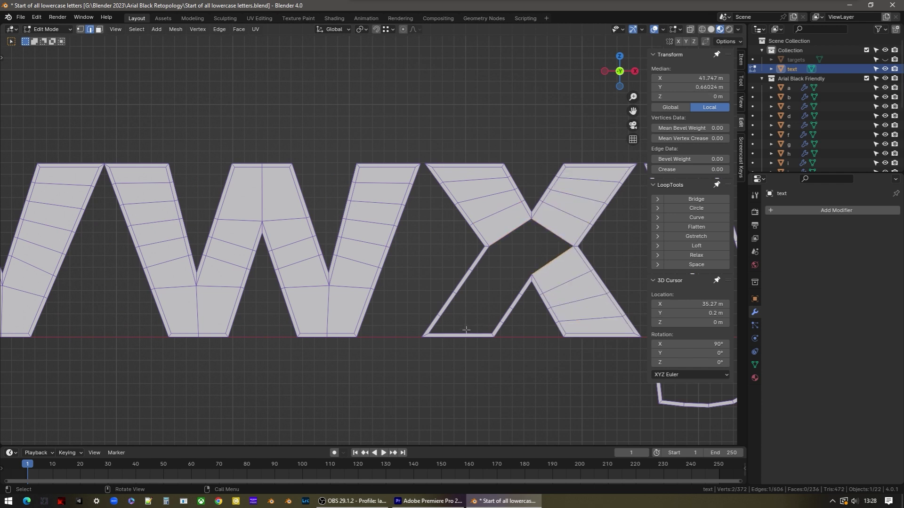
Fill the y's left arm with quads from its top edge down to the junction
key("f")
key("f")
key("f")
key("f")
key("f")
middle_click_drag(606, 229, 228, 225, "shift")
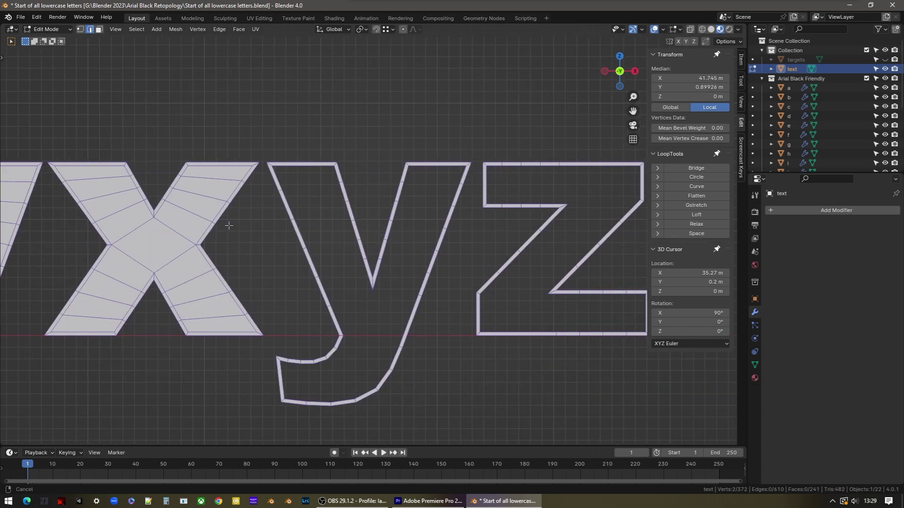
left_click(301, 168)
key("f")
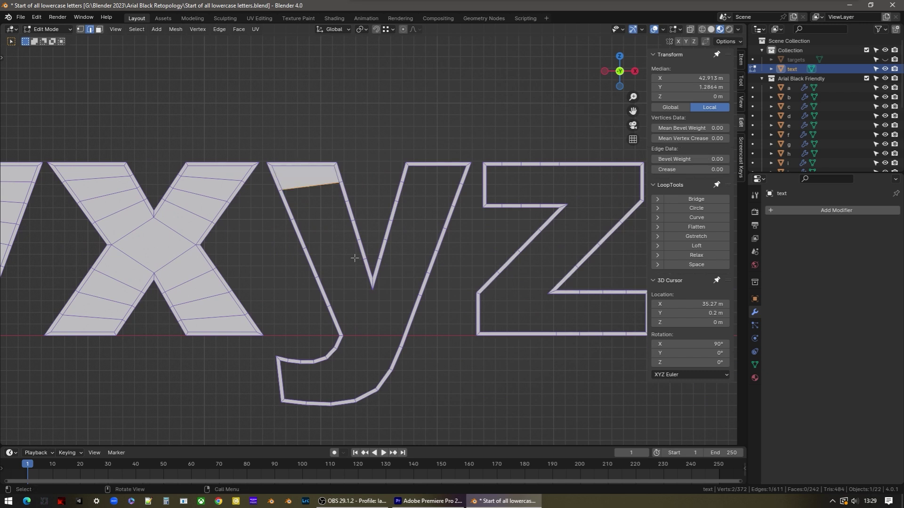
Fill the y's curved tail, junction and right arm with quads, starting from the tail's end edge
key("f")
key("f")
key("f")
key("f")
key("f")
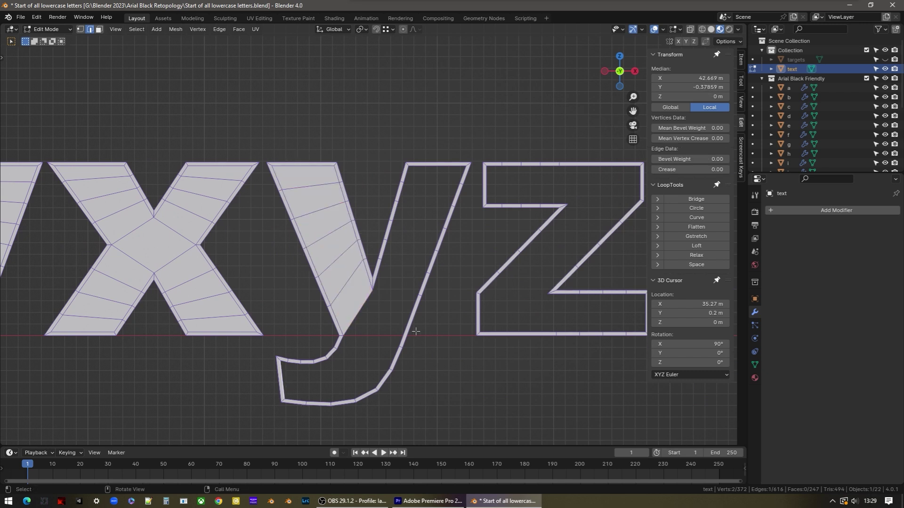
left_click(282, 384)
key("f")
key("f")
key("f")
key("f")
Fill the z's top bar and diagonal stroke with quads, starting from the bar's left end
key("f")
key("f")
key("f")
key("f")
key("f")
key("f")
key("f")
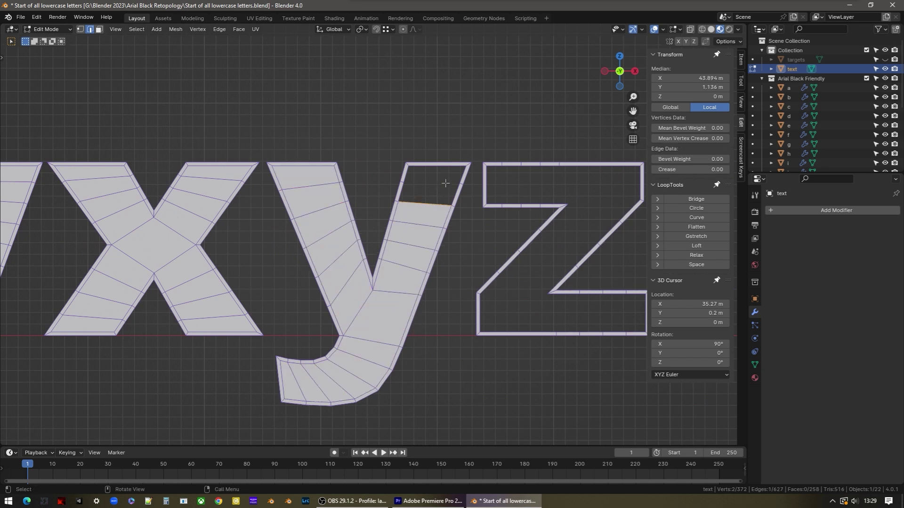
key("f")
key("f")
key("f")
left_click(492, 193)
key("f")
key("f")
key("f")
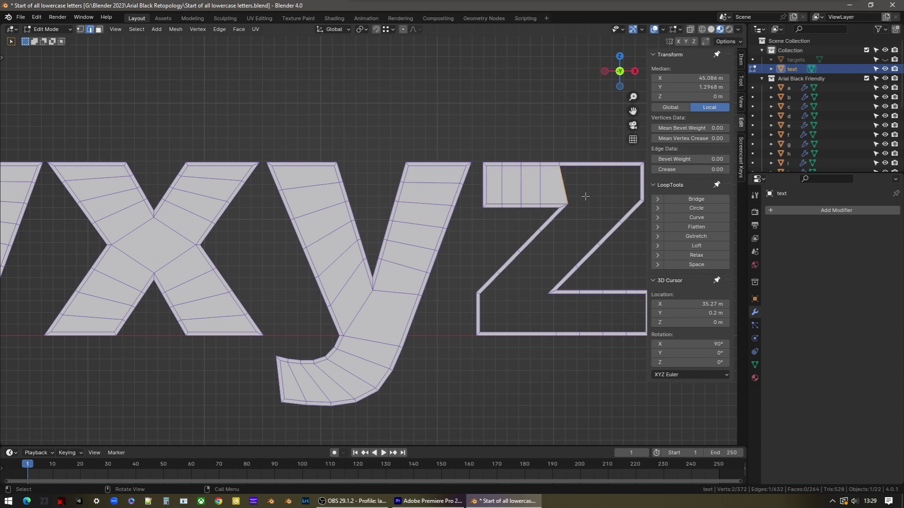
key("f")
key("f")
key("f")
key("f")
key("f")
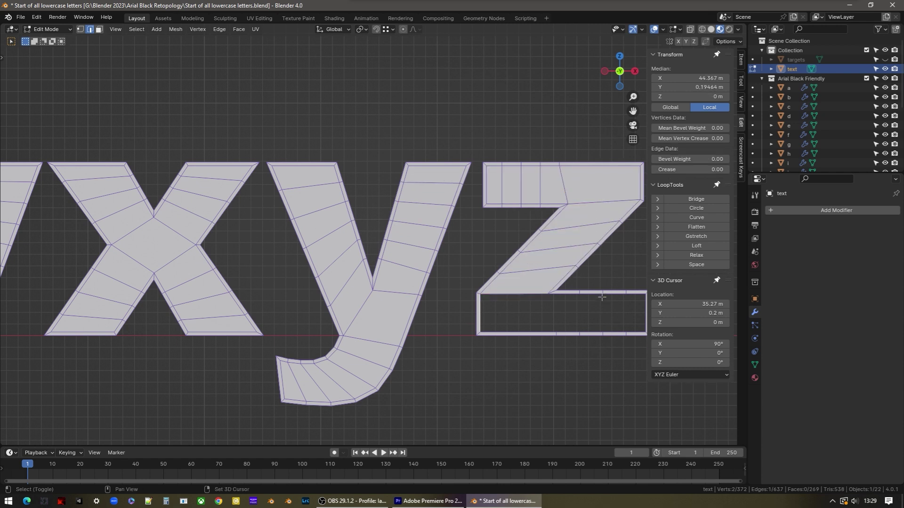
Fill the z's bottom bar with quads through to its right end
scroll(597, 298, "down", 3, "ctrl")
key("f")
key("f")
key("f")
key("f")
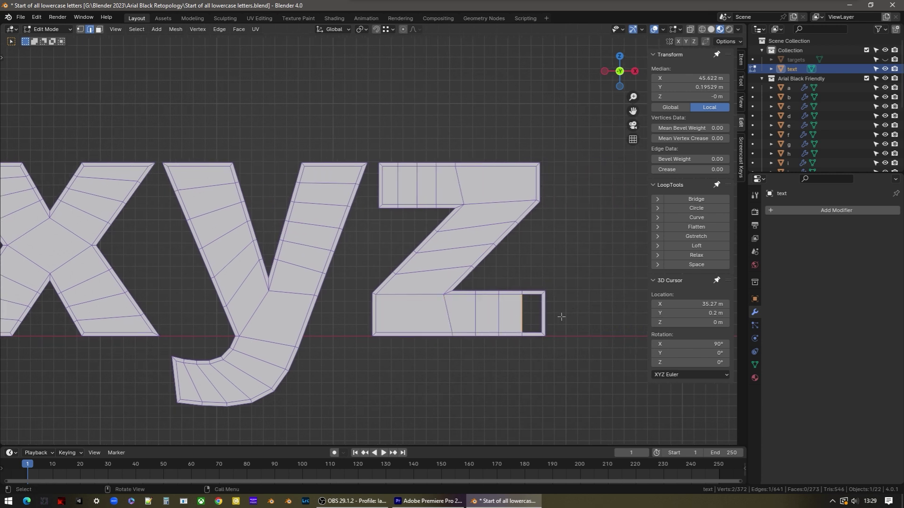
key("f")
Move the bottom vertices of the slanted edge in the z's lower bar along X until the edge is vertical
key("1")
left_click_drag(442, 329, 454, 349)
key("g")
key("x")
left_click(444, 298)
Move the top vertices of the slanted edge in the z's upper bar about 0.07 m along X to make it vertical
left_click_drag(452, 149, 462, 176)
key("g")
key("x")
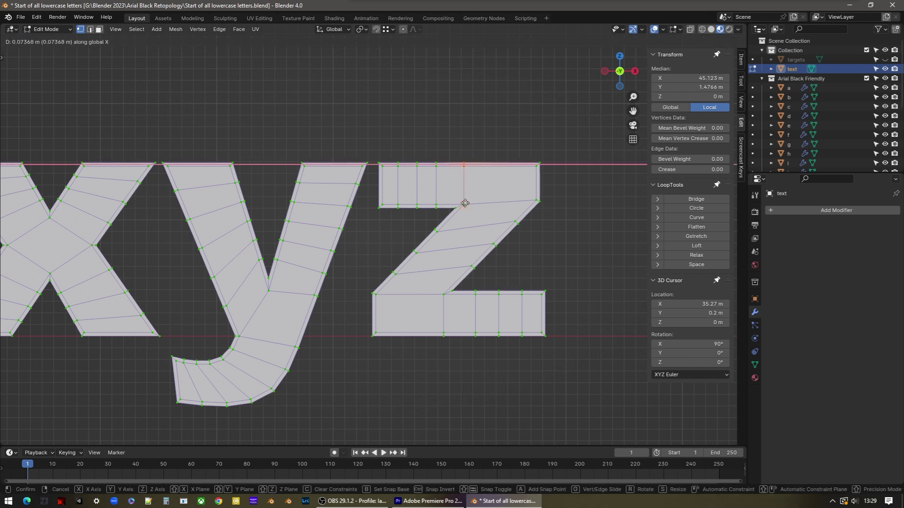
left_click(471, 201)
Add two evenly spaced lengthwise loop cuts through each of the v's arms
middle_click_drag(233, 249, 608, 237, "shift")
middle_click_drag(233, 233, 600, 245, "shift")
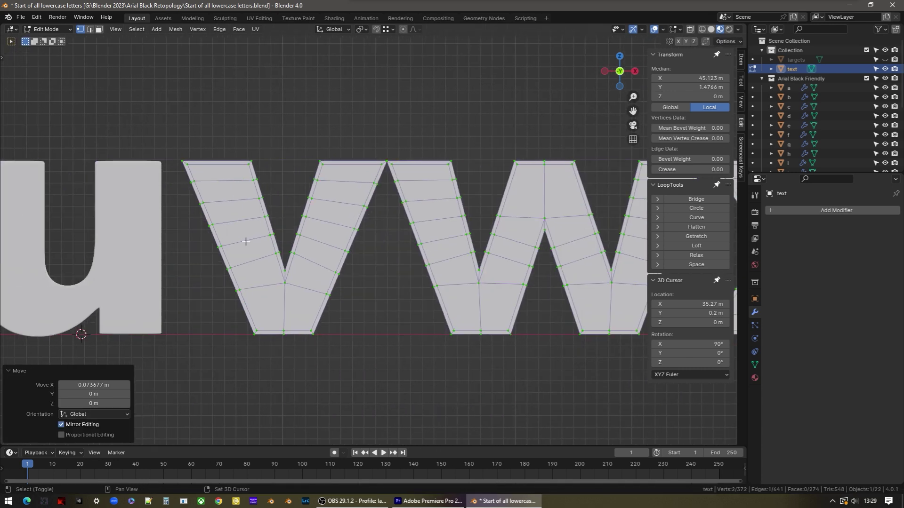
key("ctrl+r")
scroll(244, 242, "up", 1)
left_click(243, 243)
right_click(244, 243)
key("ctrl+r")
left_click(323, 236)
right_click(323, 235)
Add two evenly spaced horizontal loop cuts across the v's base and clear the selection
key("ctrl+r")
left_click(279, 318)
right_click(279, 318)
left_click(395, 329)
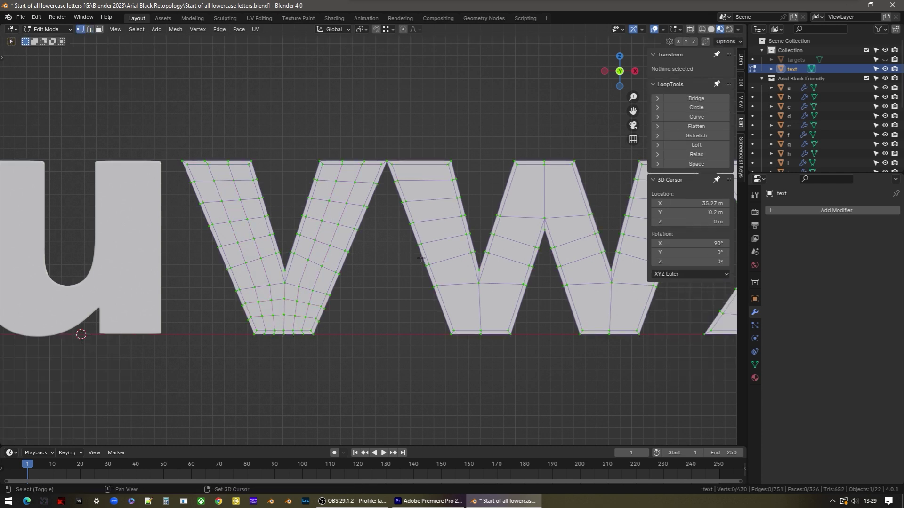
Add two evenly spaced lengthwise loop cuts through the w's leftmost stroke
middle_click_drag(417, 240, 276, 243, "shift")
key("ctrl+r")
left_click(296, 232)
right_click(296, 232)
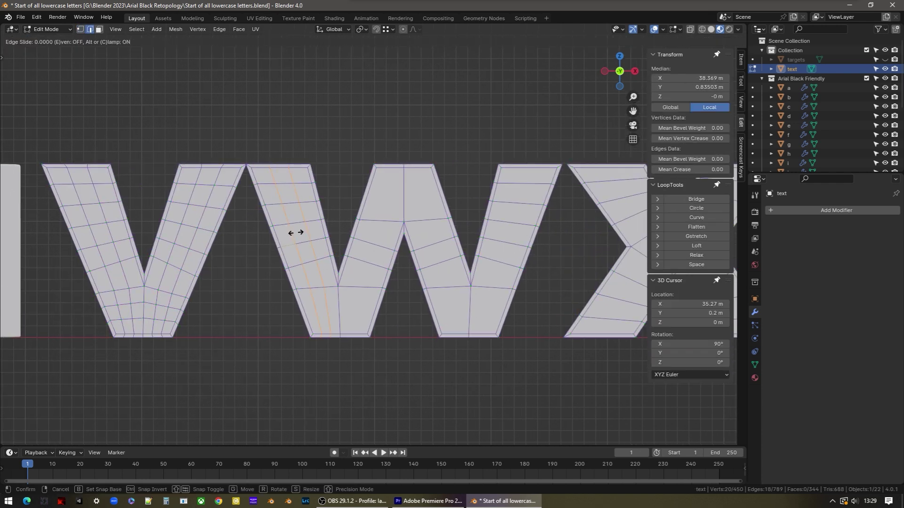
Add two evenly spaced lengthwise loop cuts through each of the w's three remaining strokes
key("ctrl+r")
left_click(370, 243)
right_click(370, 242)
key("ctrl+r")
left_click(426, 247)
right_click(426, 247)
key("ctrl+r")
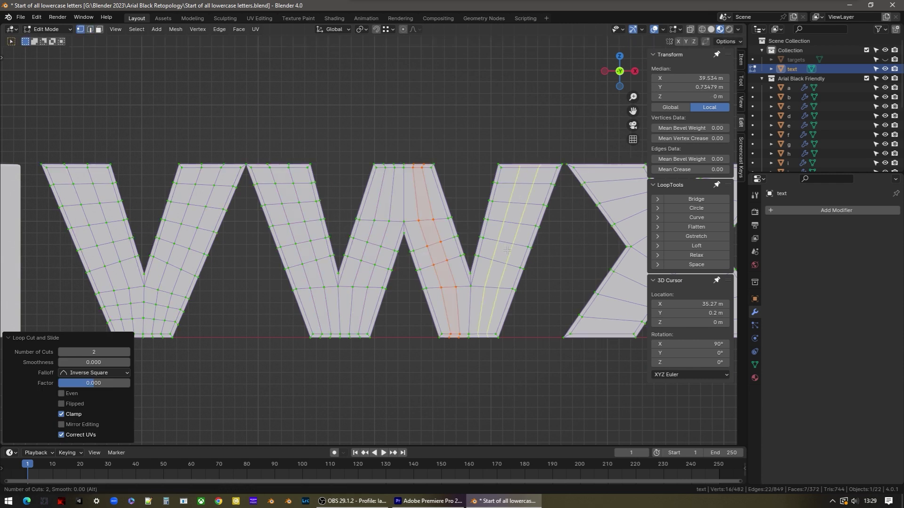
left_click(507, 250)
right_click(507, 250)
Add two evenly spaced horizontal loop cuts across the w's middle peak and each of its two bases
key("ctrl+r")
left_click(379, 194)
right_click(380, 194)
left_click(325, 317)
right_click(324, 317)
key("ctrl+r")
left_click(462, 315)
right_click(462, 315)
key("1")
Add two evenly spaced lengthwise loop cuts through both diagonal strokes of the x
middle_click_drag(648, 224, 323, 214, "shift")
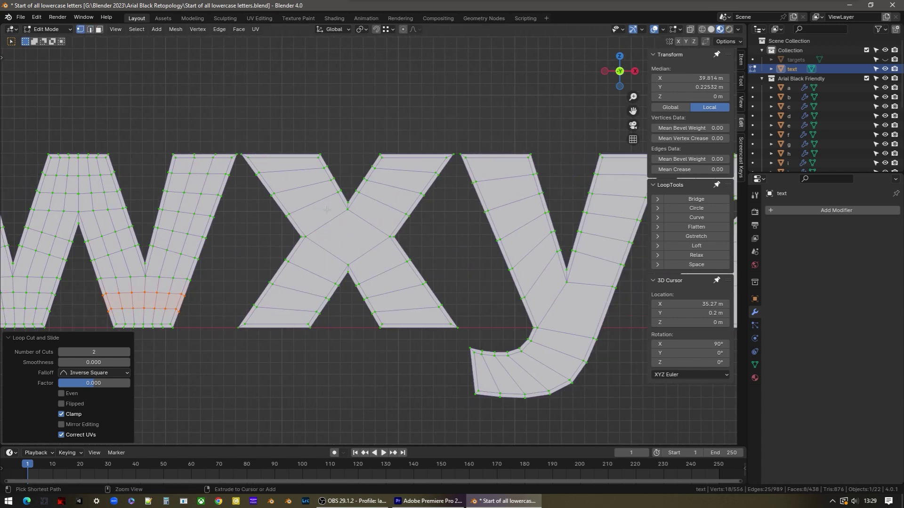
key("ctrl+r")
left_click(327, 210)
right_click(327, 210)
key("ctrl+r")
left_click(322, 273)
right_click(322, 273)
Add two evenly spaced lengthwise loop cuts along the y's long stroke and through its tail
key("ctrl+r")
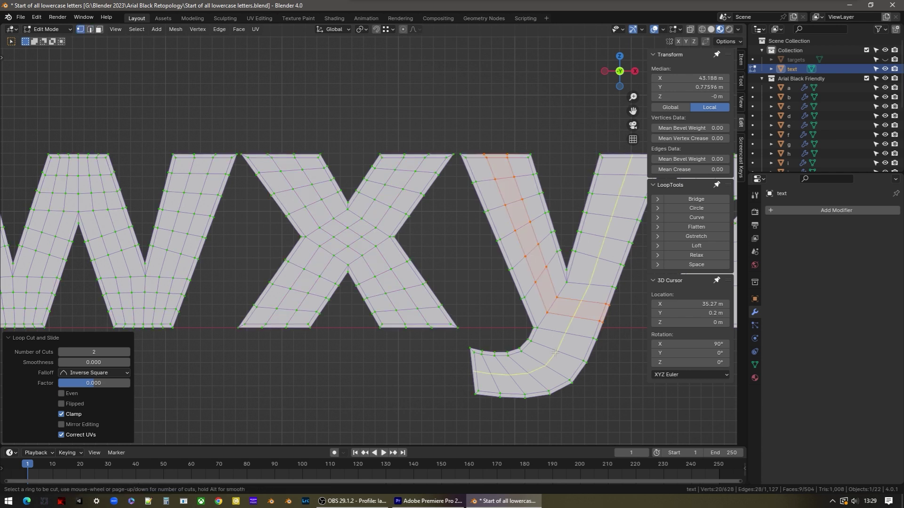
left_click(556, 353)
right_click(556, 353)
Add two evenly spaced lengthwise loop cuts through the z's upper bar, diagonal and lower bar
middle_click_drag(659, 170, 240, 149, "shift")
key("ctrl+r")
left_click(306, 157)
right_click(306, 158)
key("ctrl+r")
left_click(356, 175)
right_click(353, 175)
key("ctrl+r")
left_click(338, 290)
right_click(338, 289)
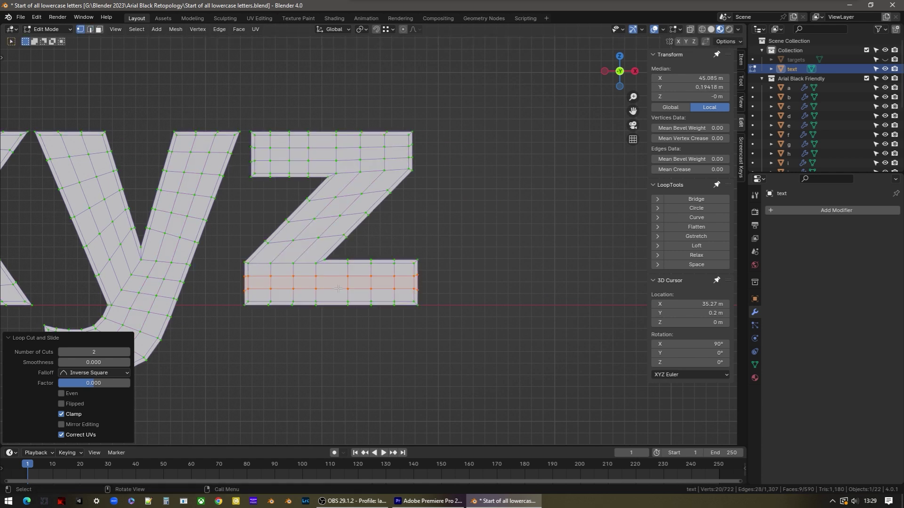
Recalculate the normals of the whole v to z mesh and return to Object Mode
left_click(440, 383)
scroll(224, 247, "down", 5)
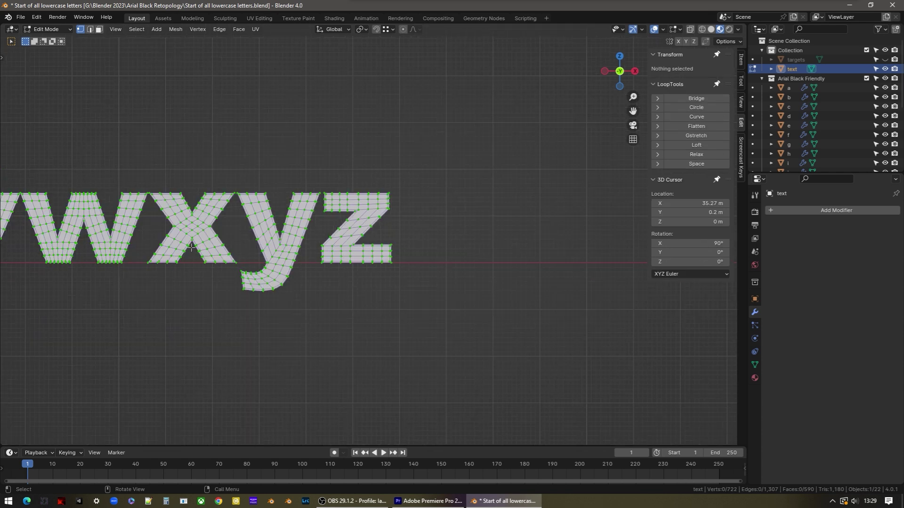
middle_click_drag(191, 247, 362, 268, "shift")
key("a")
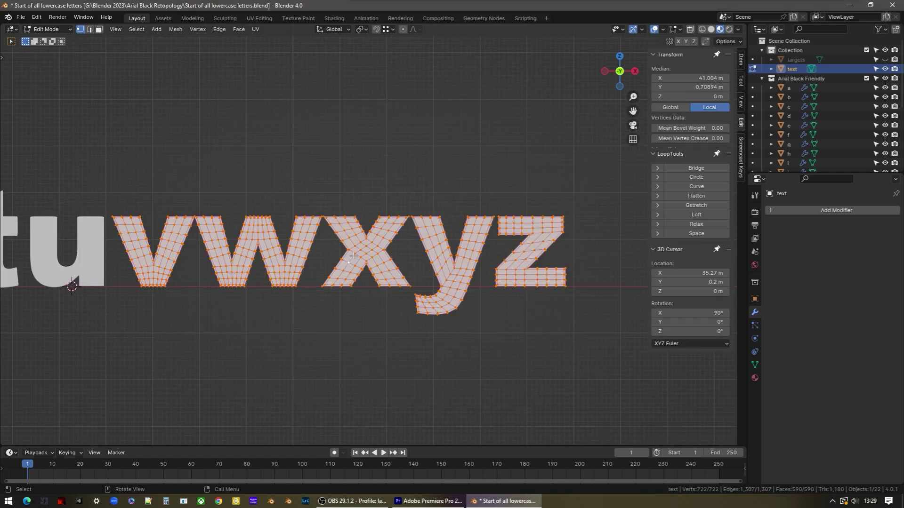
key("shift+n")
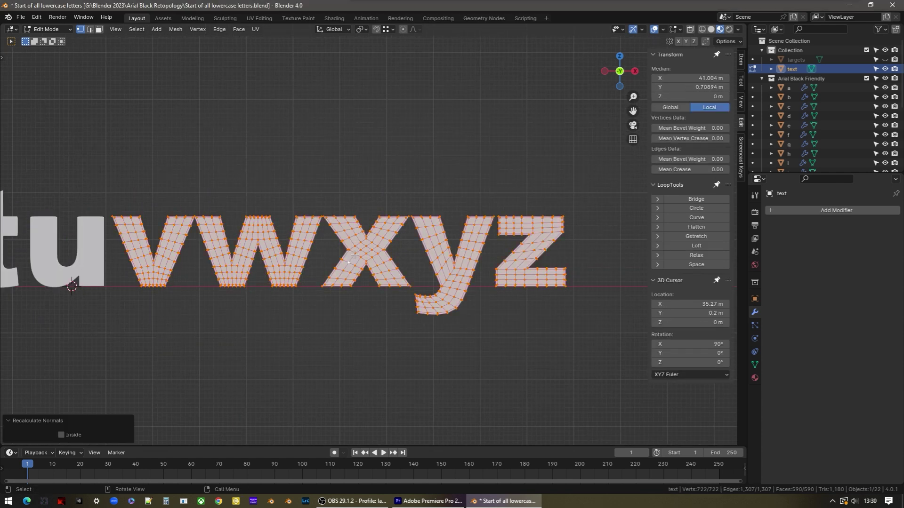
key("Tab")
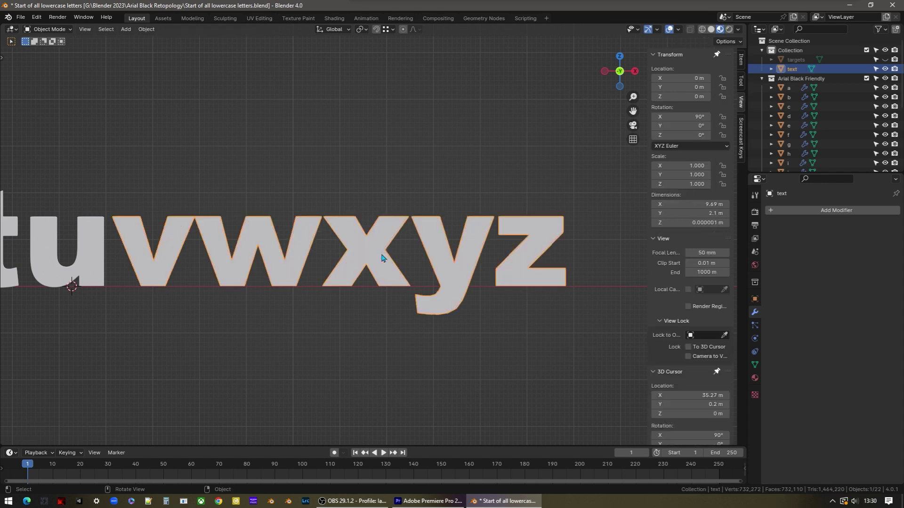
Give the text object a level 3 Subdivision modifier with smooth shading, and reopen its mesh for editing
key("ctrl+3")
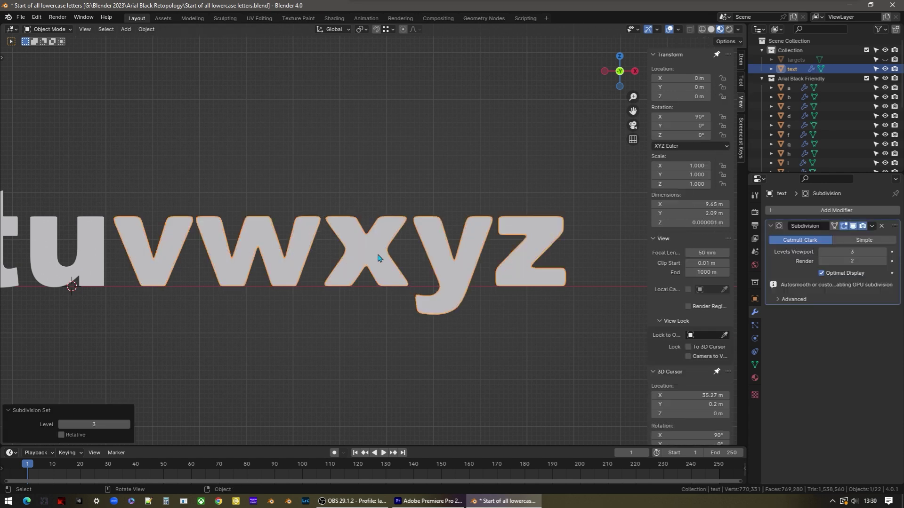
right_click(378, 255)
left_click(362, 211)
key("Tab")
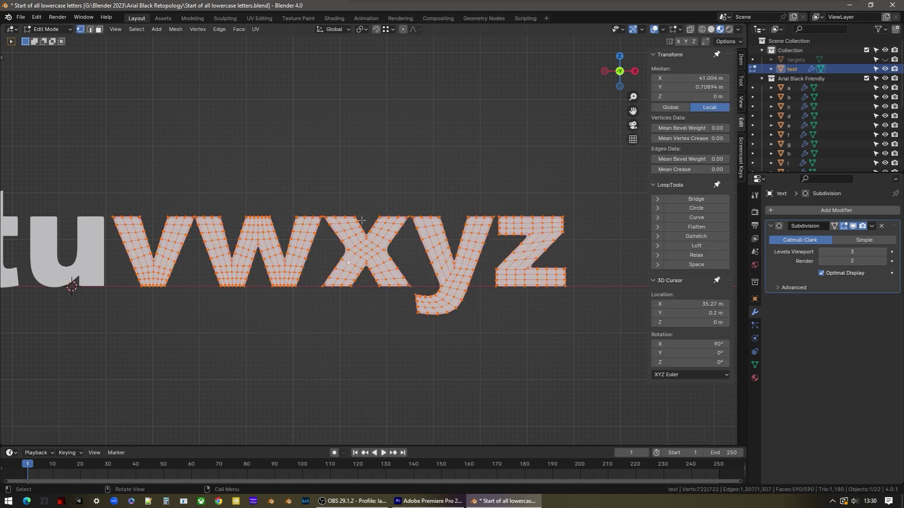
Try adding one loop cut near the top of the v's left arm and one across its base
middle_click_drag(134, 243, 326, 231, "shift")
left_click(296, 206)
scroll(326, 254, "up", 6)
scroll(228, 239, "up", 1)
middle_click_drag(228, 239, 358, 230, "shift")
key("ctrl+r")
left_click(327, 175)
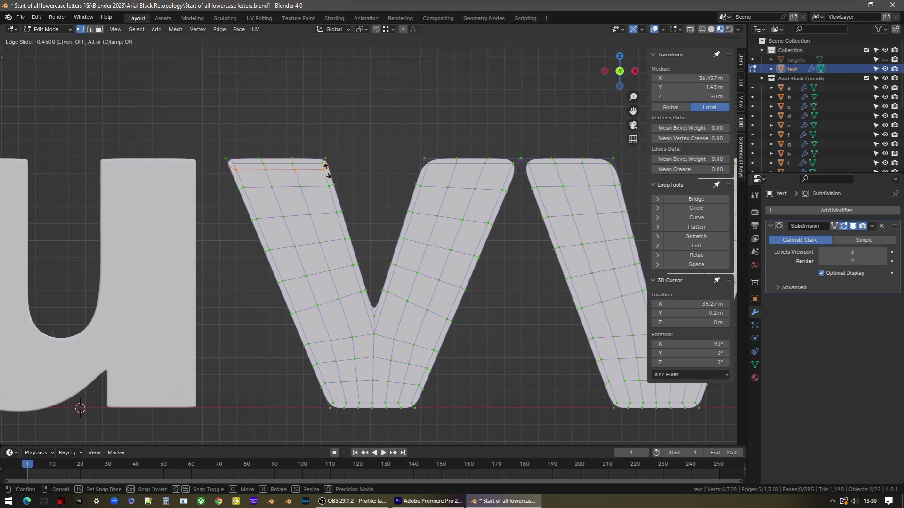
right_click(327, 172)
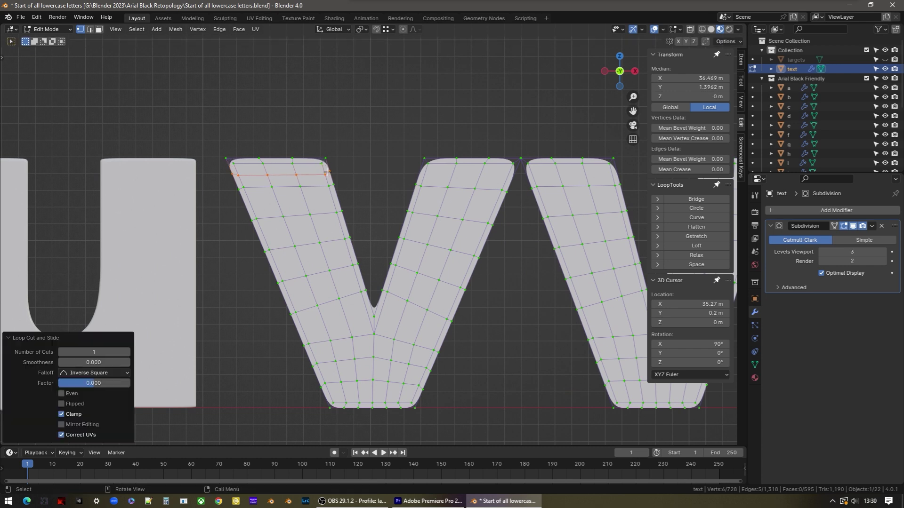
key("ctrl+r")
left_click(374, 393)
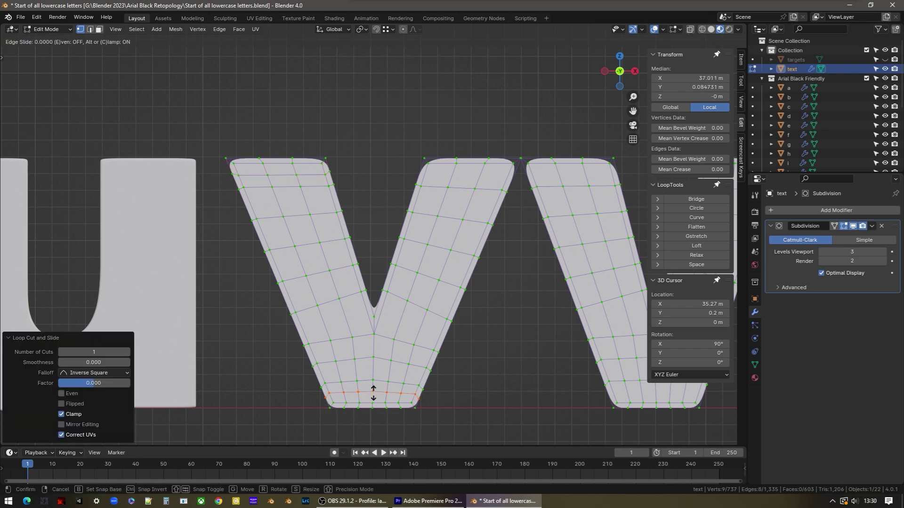
Try sliding the v's new top and base support loops together
left_click(308, 171, "alt+shift")
key("g")
key("g")
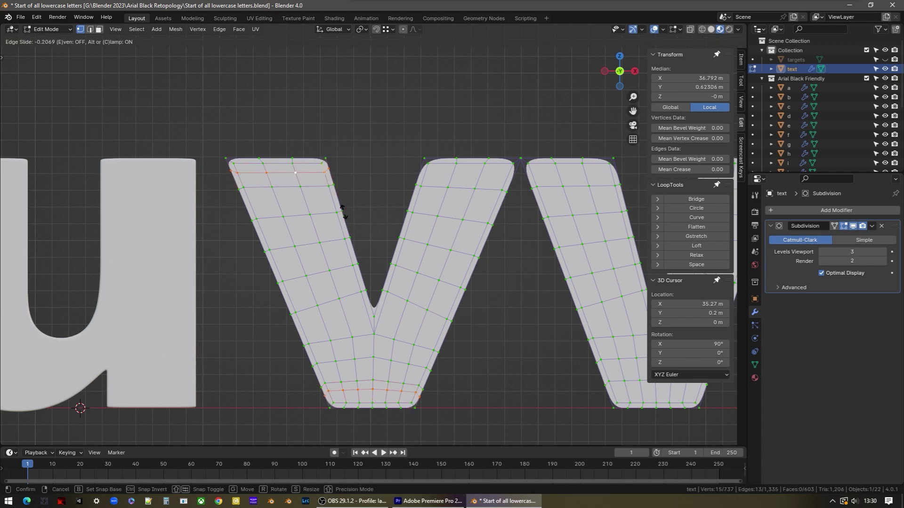
left_click(345, 215)
Undo the edge slide and the two support loop cuts on the v
key("ctrl+z")
key("ctrl+z")
key("ctrl+z")
key("ctrl+z")
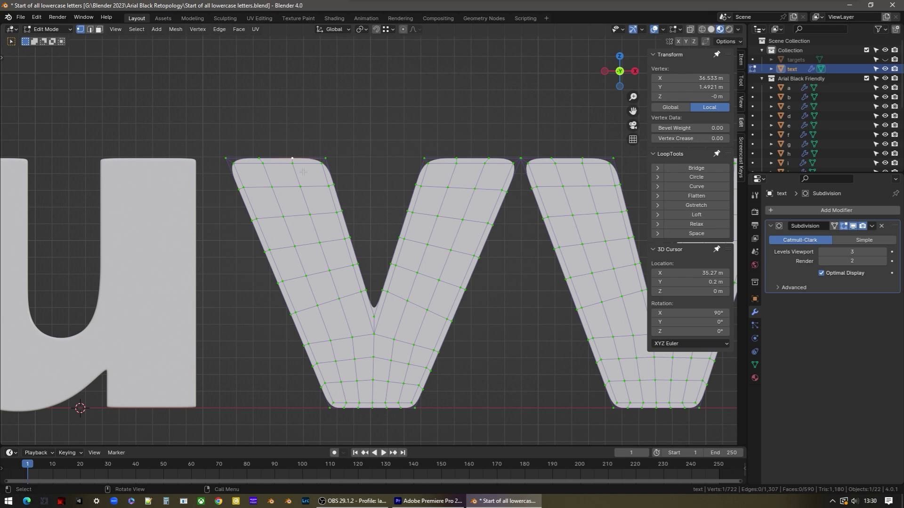
Add a centred loop cut near the top of the v's left arm and assign it to a new vertex group
key("ctrl+r")
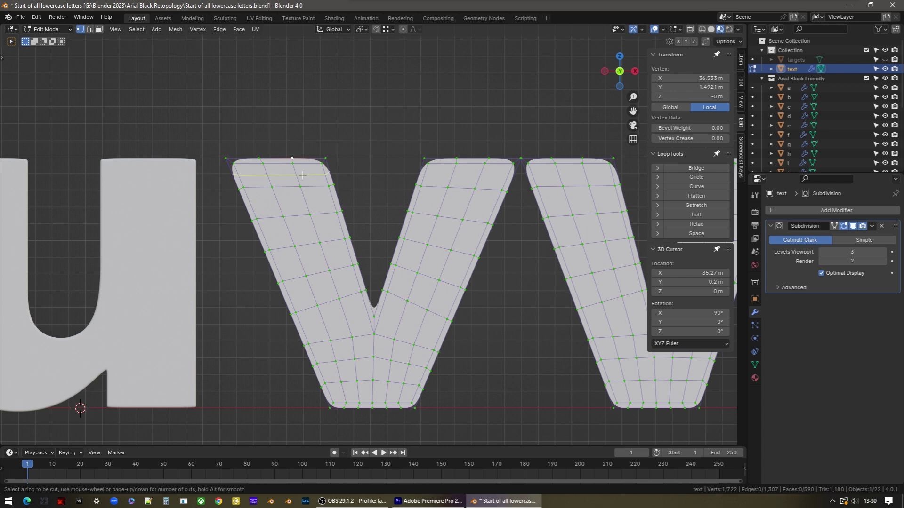
left_click(302, 175)
right_click(302, 175)
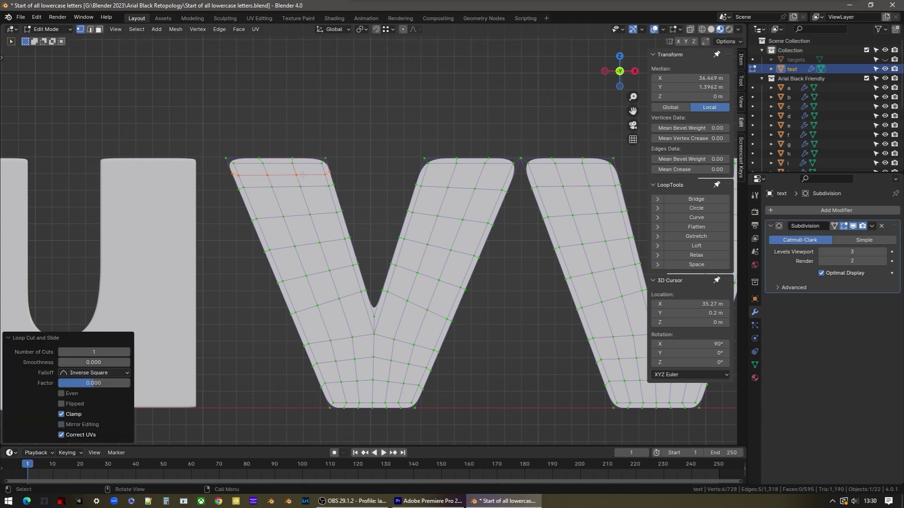
key("ctrl+g")
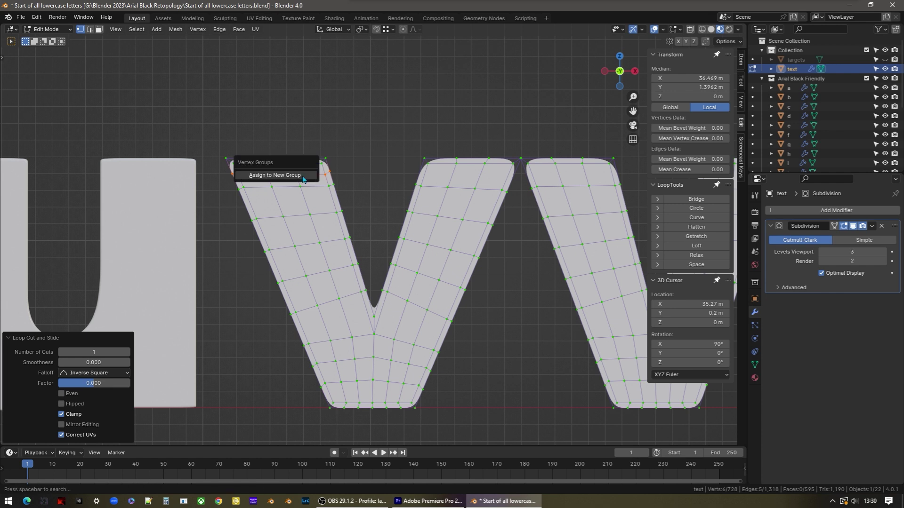
left_click(286, 175)
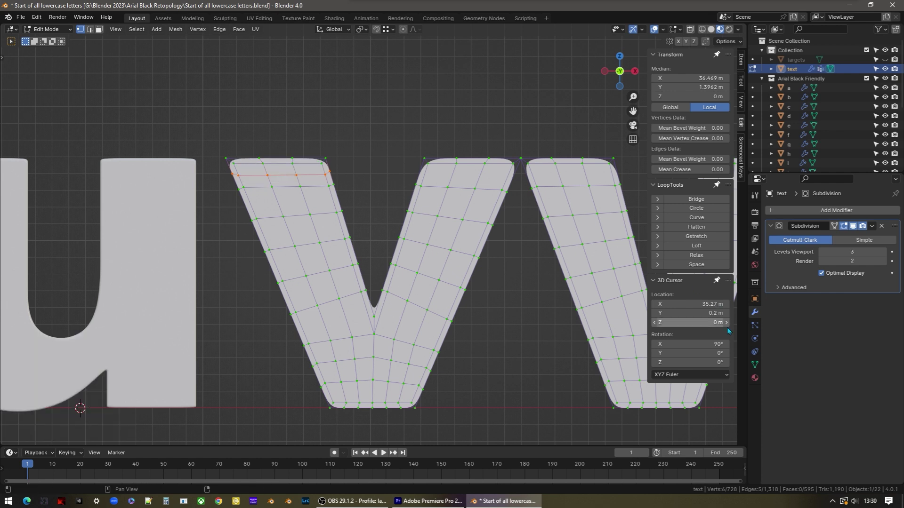
left_click(755, 365)
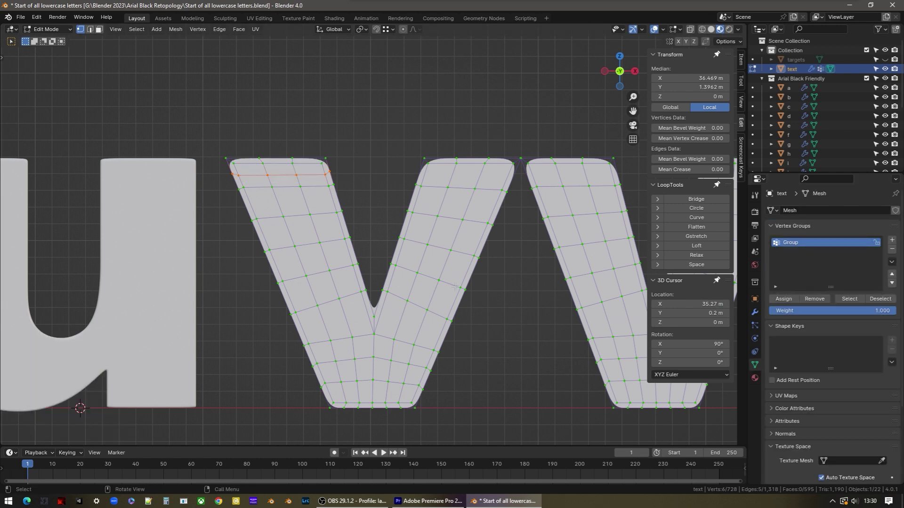
Add a centred loop cut near the top of the v's right arm and assign it to the active vertex group
middle_click_drag(464, 281, 340, 259, "shift")
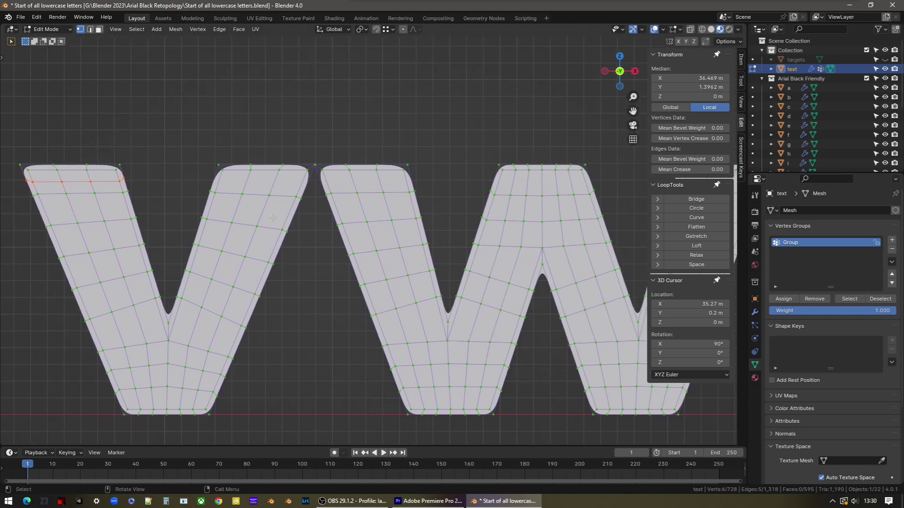
left_click(232, 183)
right_click(232, 182)
key("ctrl+g")
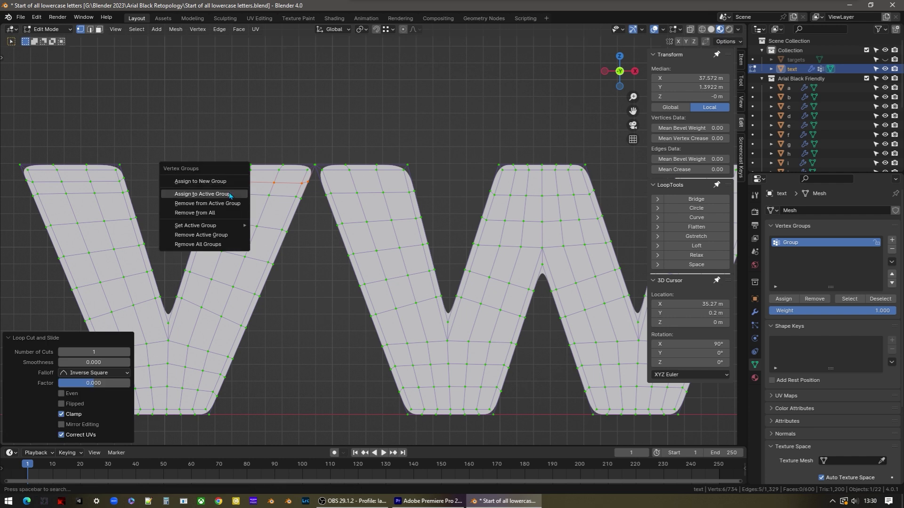
left_click(230, 194)
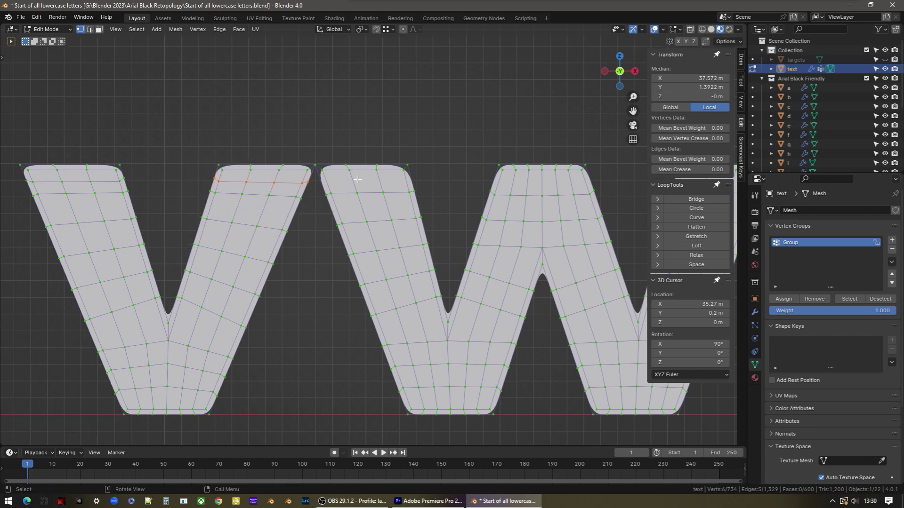
Add centred loop cuts near the tops of the w's left stroke and middle peak, assigning each to the active vertex group
left_click(350, 186)
right_click(350, 186)
key("ctrl+g")
left_click(348, 186)
middle_click_drag(564, 210, 390, 240, "shift")
left_click(375, 213)
right_click(375, 214)
key("ctrl+g")
left_click(374, 211)
Add a centred loop cut near the top of the w's right stroke and assign it to the active vertex group
middle_click_drag(535, 208, 406, 202, "shift")
left_click(406, 203)
right_click(405, 204)
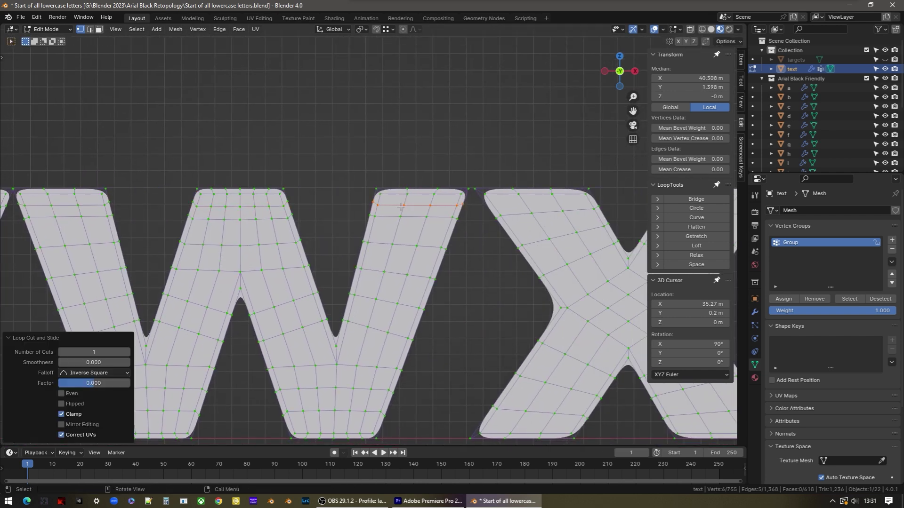
key("ctrl+g")
left_click(404, 206)
Add a centred loop cut near the top of each of the x's upper arms, assigning both to the active vertex group
middle_click_drag(512, 225, 324, 211, "shift")
left_click(367, 187)
right_click(367, 188)
key("ctrl+g")
left_click(368, 193)
middle_click_drag(450, 205, 366, 203, "shift")
left_click(424, 191)
right_click(424, 191)
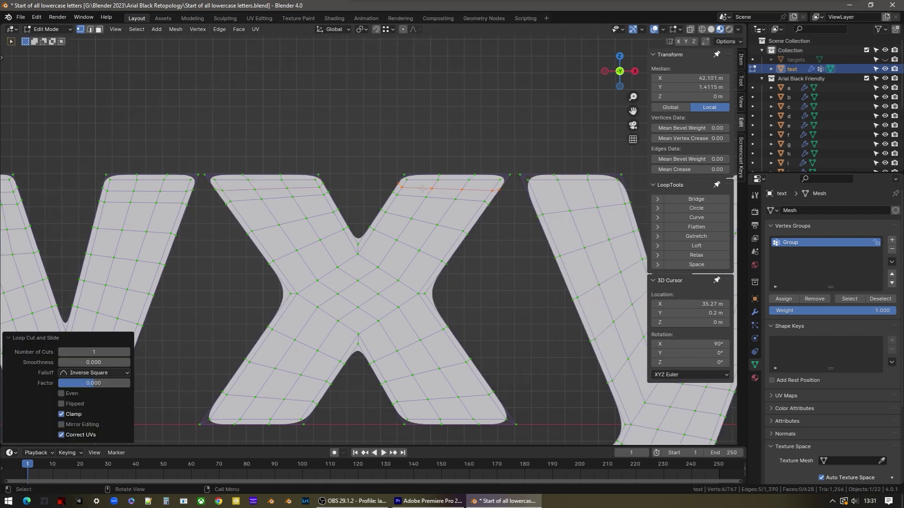
key("ctrl+g")
left_click(424, 192)
Add a centred loop cut near the top of each of the y's arms, assigning both to the active vertex group
middle_click_drag(424, 192, 228, 178, "shift")
key("ctrl+r")
left_click(366, 182)
right_click(366, 182)
key("ctrl+g")
left_click(367, 184)
middle_click_drag(467, 180, 324, 177, "shift")
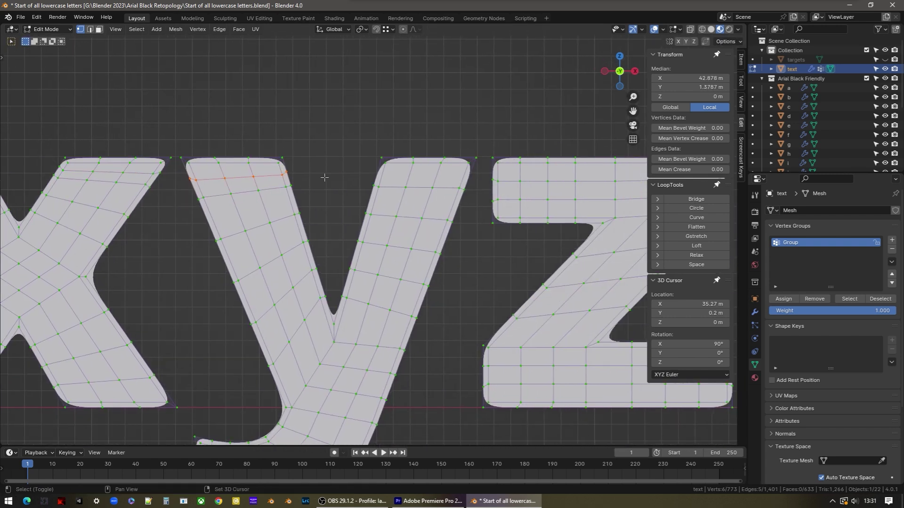
left_click(378, 175)
right_click(378, 174)
key("ctrl+g")
left_click(381, 176)
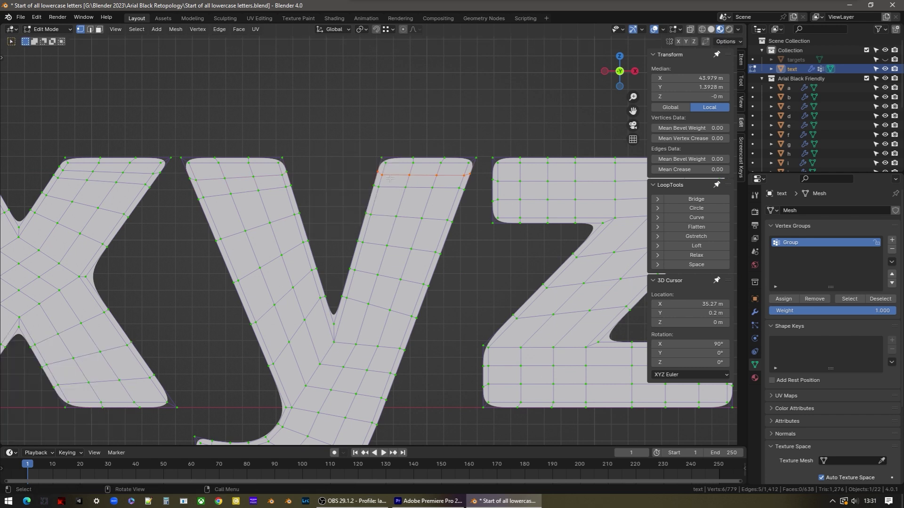
Select the vertex group's top loops on v to y in edge mode and mark them as seams
middle_click_drag(459, 182, 261, 172, "shift")
middle_click_drag(126, 173, 270, 178, "shift")
key("2")
scroll(261, 175, "down", 4)
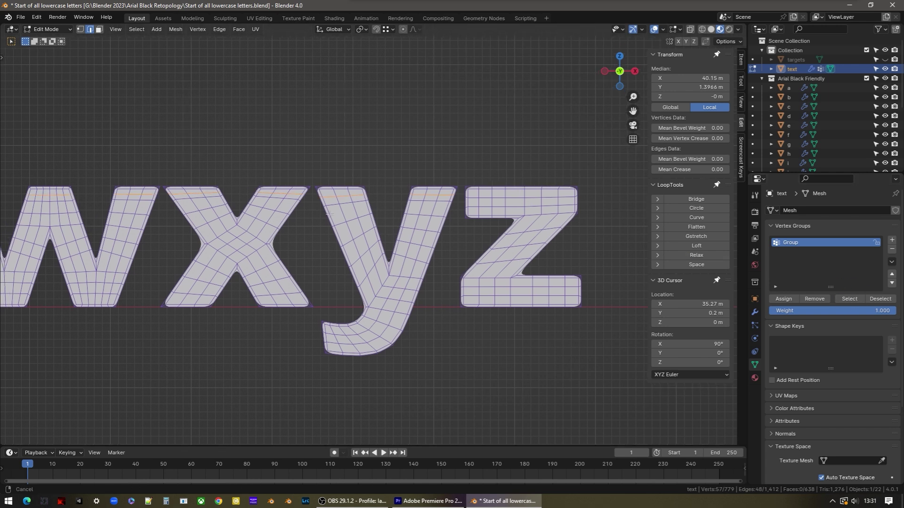
middle_click_drag(301, 207, 459, 219, "shift")
right_click(322, 245)
left_click(295, 379)
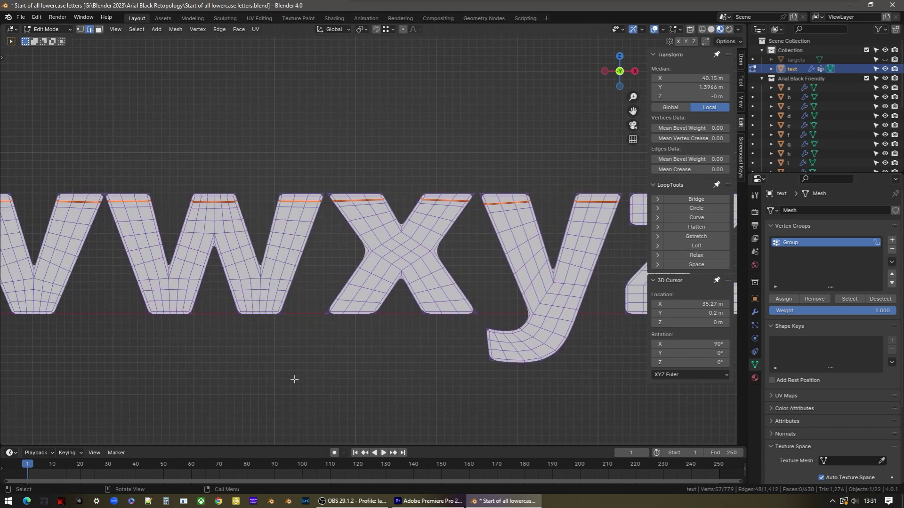
Edge-slide the selected loops toward the letters' top edges with Even on, by a factor of 0.770
scroll(298, 210, "up", 5)
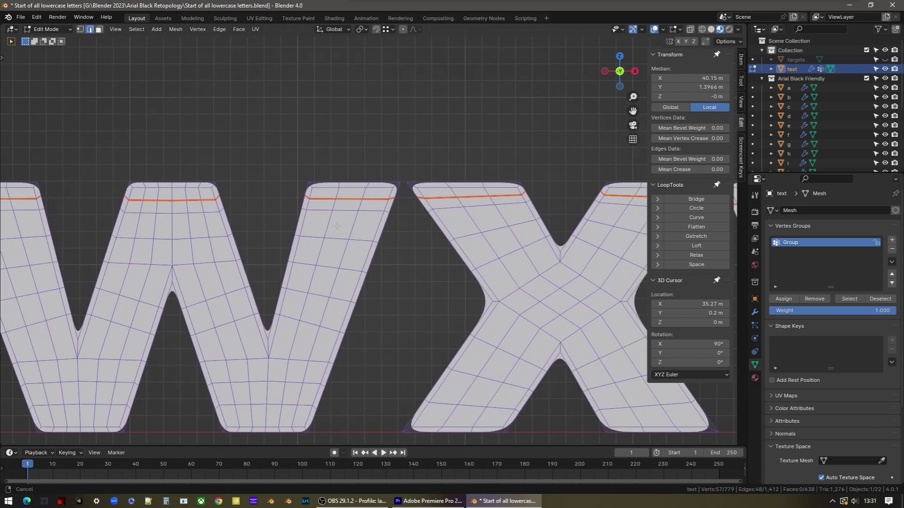
key("g")
key("g")
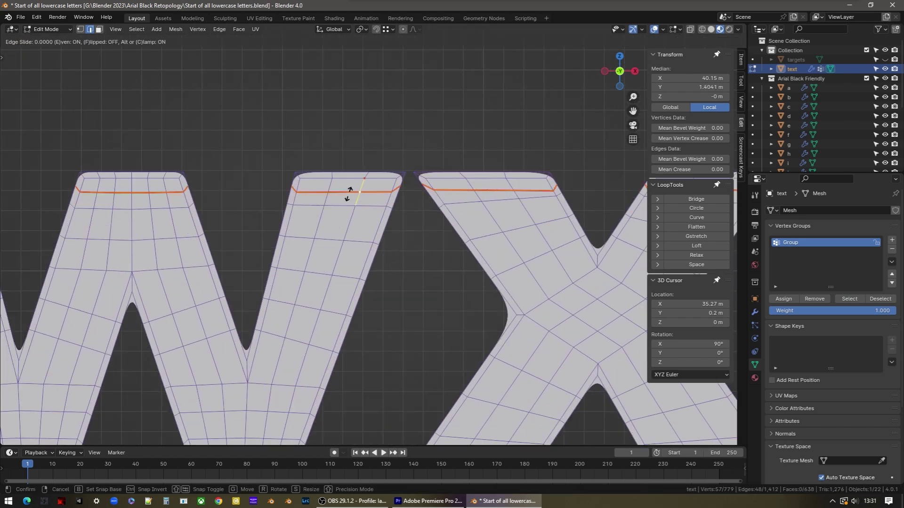
key("e")
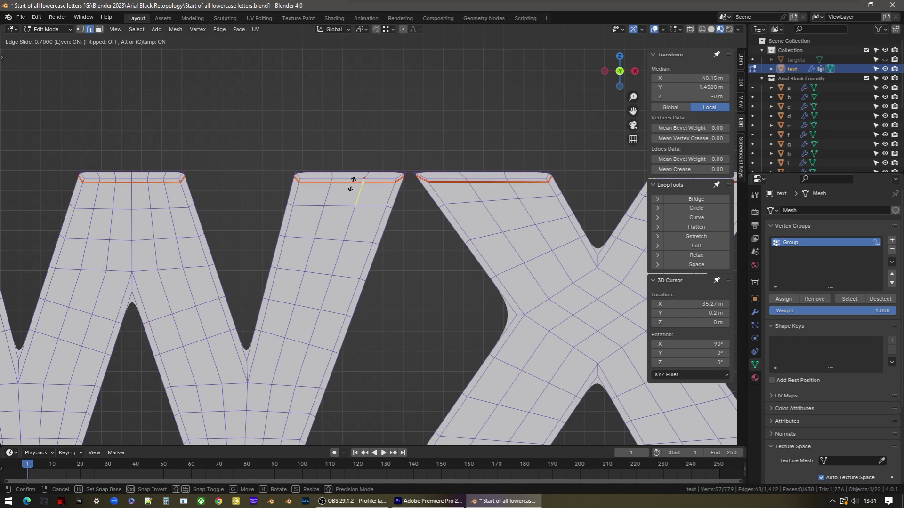
left_click(353, 182)
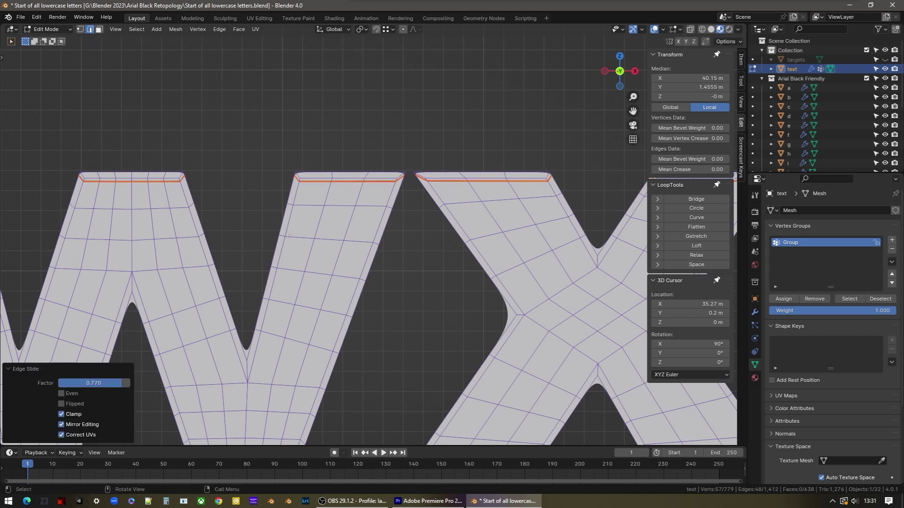
Add a centred loop cut near the bottom of the v and assign it to a new vertex group
scroll(286, 231, "down", 5)
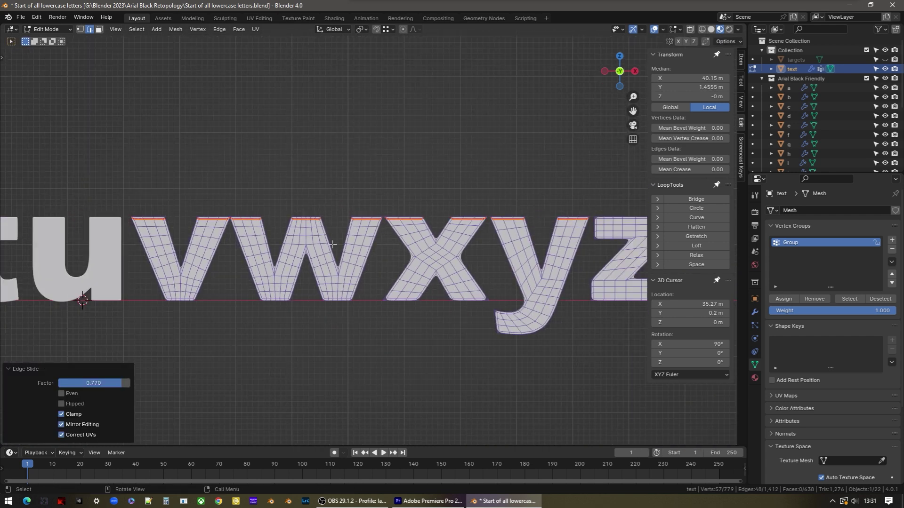
middle_click_drag(229, 252, 426, 181, "shift")
scroll(426, 182, "up", 7)
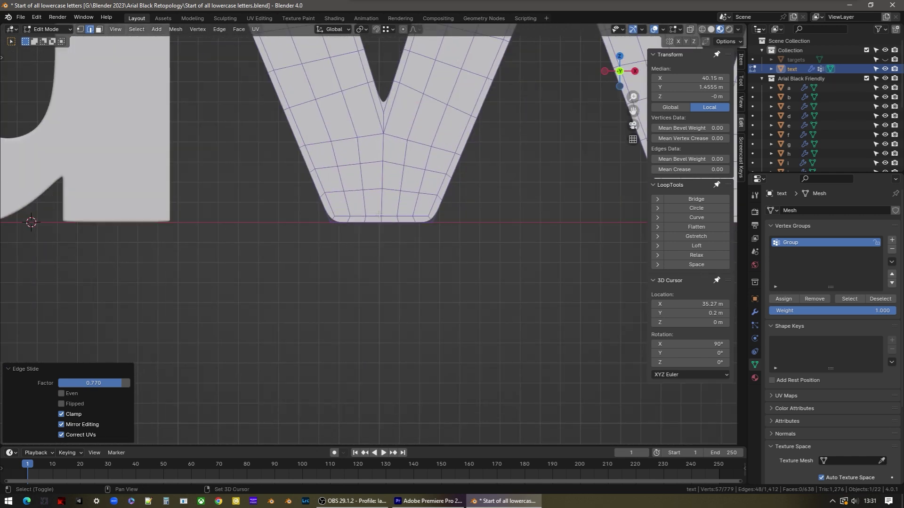
middle_click_drag(380, 213, 277, 321, "shift")
left_click(329, 365)
scroll(310, 330, "down", 1)
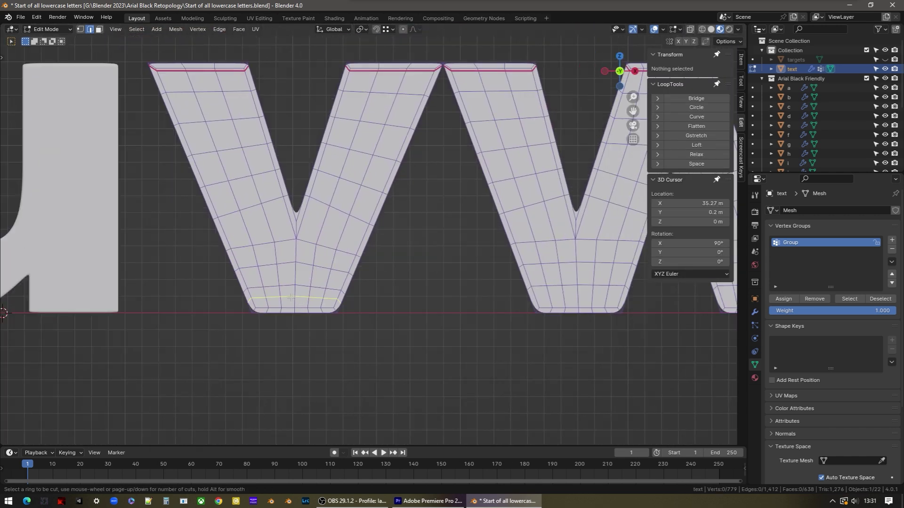
key("ctrl+r")
left_click(291, 298)
left_click(291, 298)
key("ctrl+g")
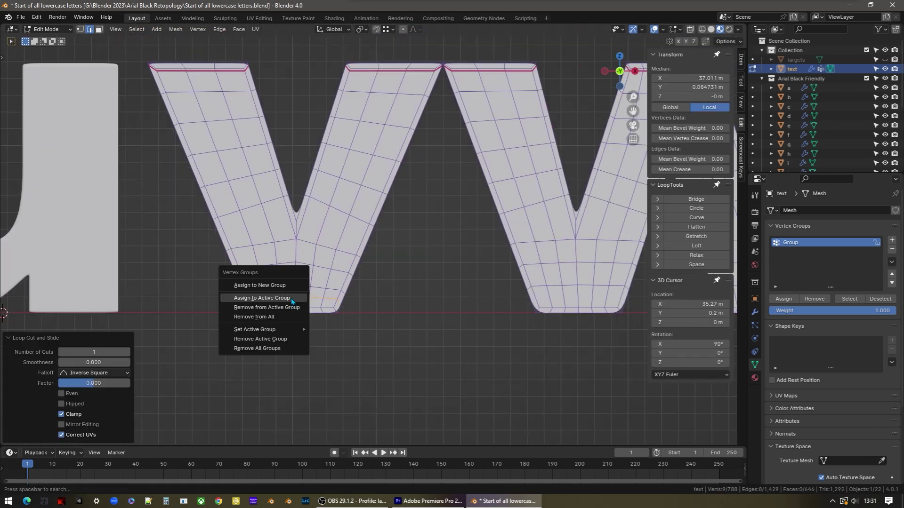
left_click(283, 286)
Add a centred loop cut near the bottom of each of the w's two feet, assigning both to the active vertex group
middle_click_drag(495, 270, 148, 262, "shift")
key("ctrl+r")
left_click(224, 291)
left_click(224, 291)
key("ctrl+g")
left_click(221, 300)
middle_click_drag(419, 288, 212, 291, "shift")
key("ctrl+r")
left_click(212, 291)
left_click(215, 290)
key("ctrl+g")
left_click(214, 290)
Add a centred loop cut near the bottom of each of the x's lower legs, assigning both to the active vertex group
key("ctrl+r")
left_click(385, 294)
left_click(385, 293)
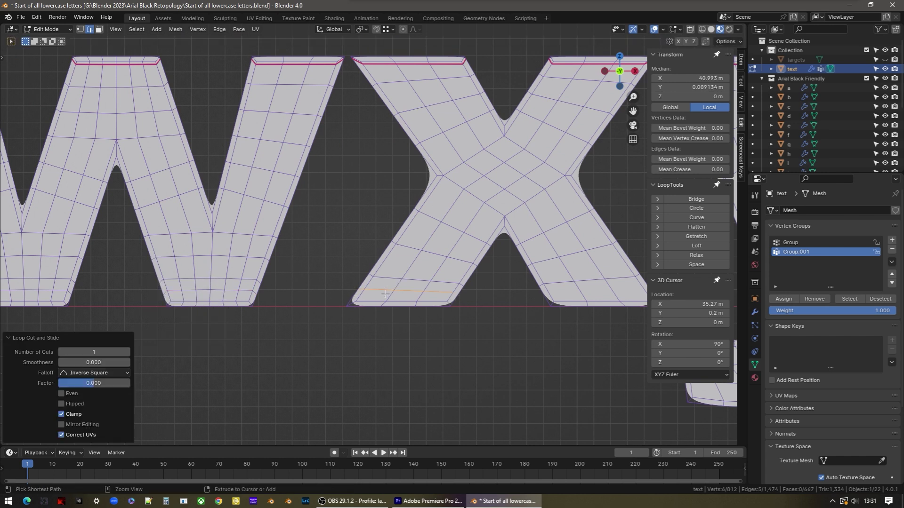
key("ctrl+g")
left_click(385, 293)
middle_click_drag(592, 290, 413, 289, "shift")
key("ctrl+r")
left_click(413, 289)
left_click(413, 289)
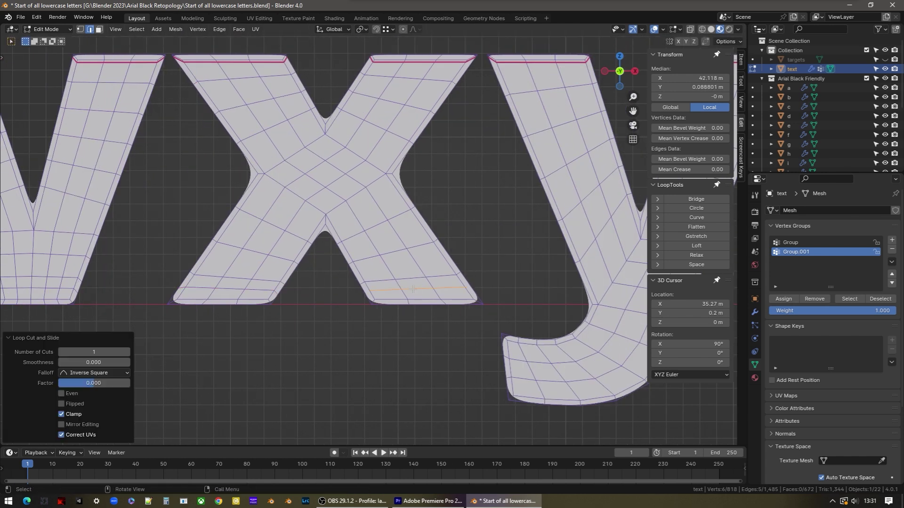
key("ctrl+g")
left_click(412, 289)
Select the Group.001 bottom loops on v, w and x and mark them as seams
middle_click_drag(505, 289, 375, 276, "shift")
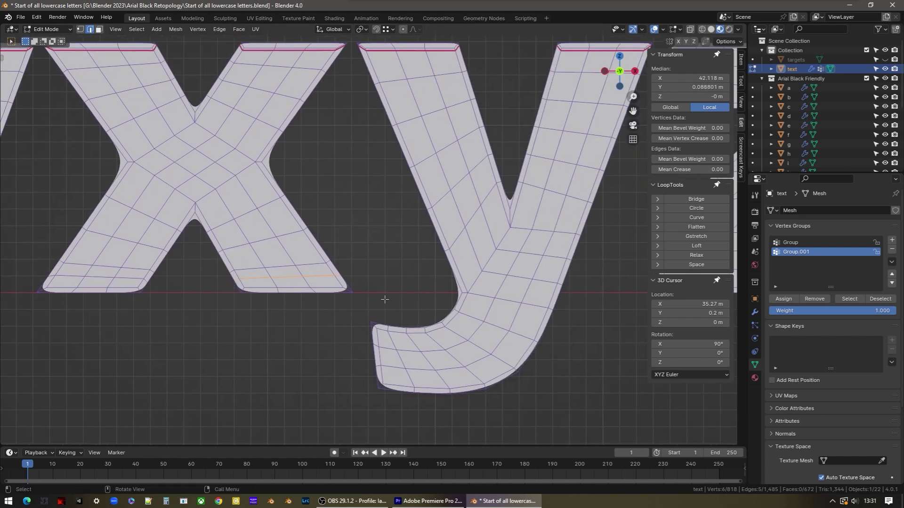
scroll(251, 261, "down", 3)
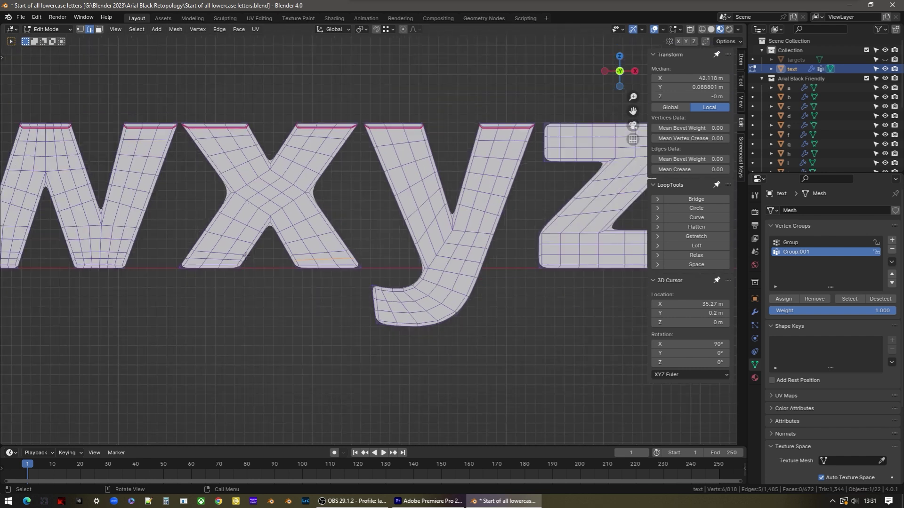
middle_click_drag(186, 246, 367, 247, "shift")
scroll(367, 246, "down", 1)
middle_click_drag(275, 249, 296, 256, "shift")
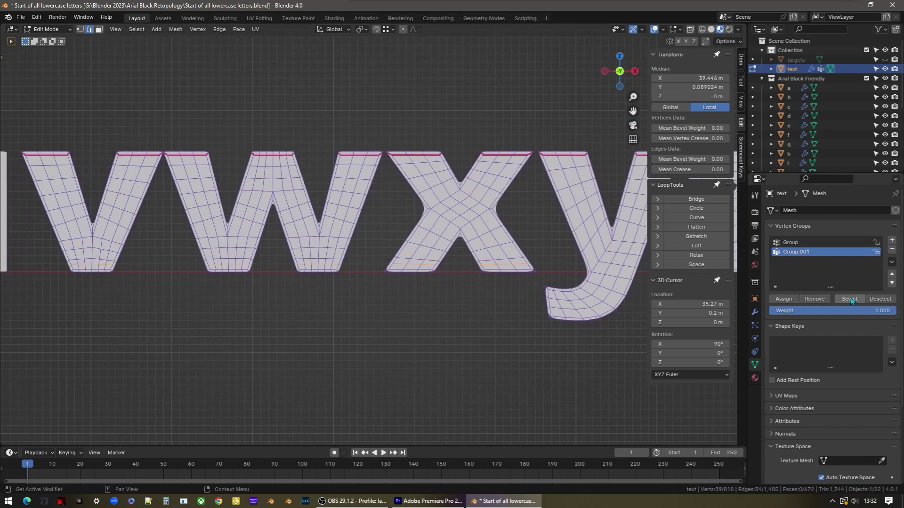
right_click(351, 324)
left_click(328, 302)
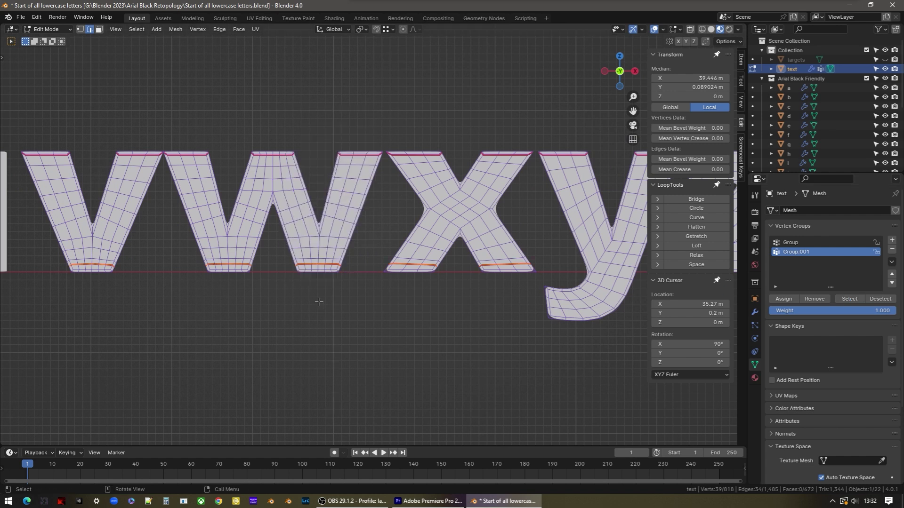
Edge-slide the selected bottom loops toward the letters' bottom edges with Even on, by a factor of about -0.795
middle_click_drag(288, 297, 393, 272, "shift")
scroll(394, 273, "up", 4)
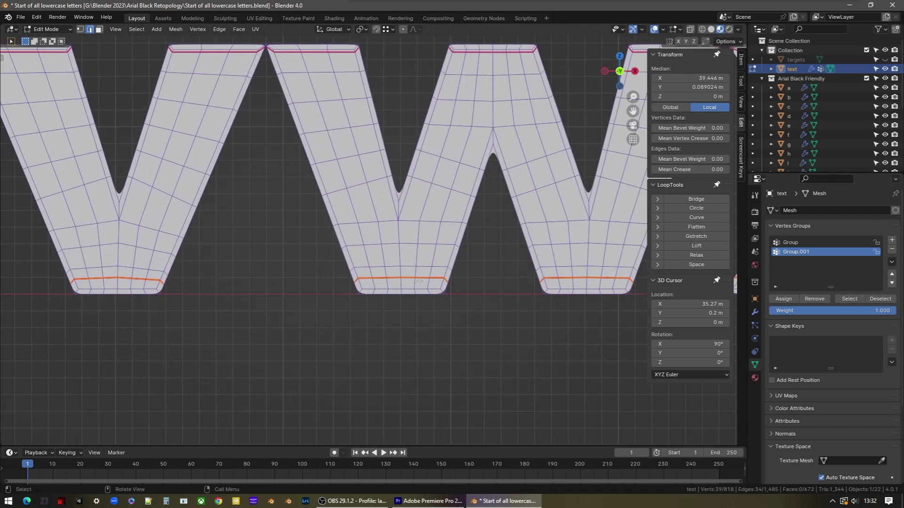
key("g")
key("g")
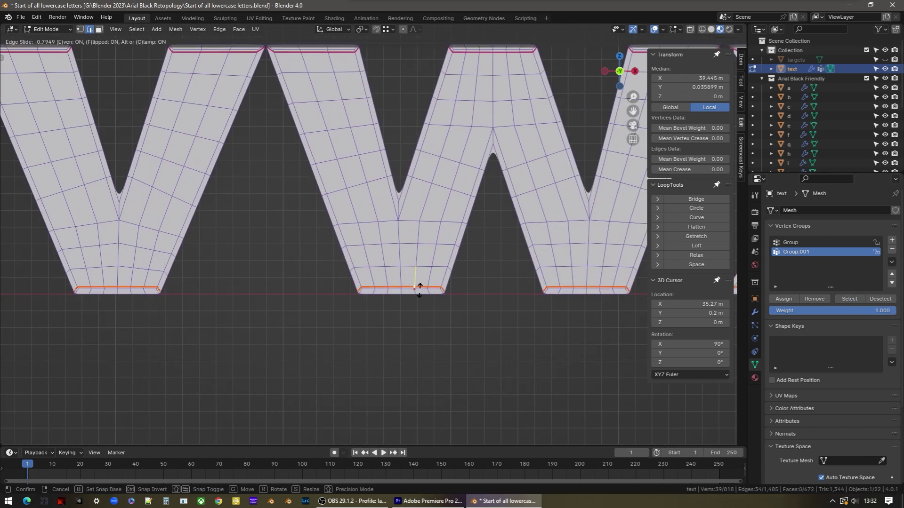
left_click(420, 290)
Add a loop cut near the end of the y's hook, slide it close to the end edge and mark it as a seam
scroll(422, 293, "down", 4)
middle_click_drag(426, 295, 150, 263, "shift")
scroll(443, 264, "up", 3)
left_click(448, 264)
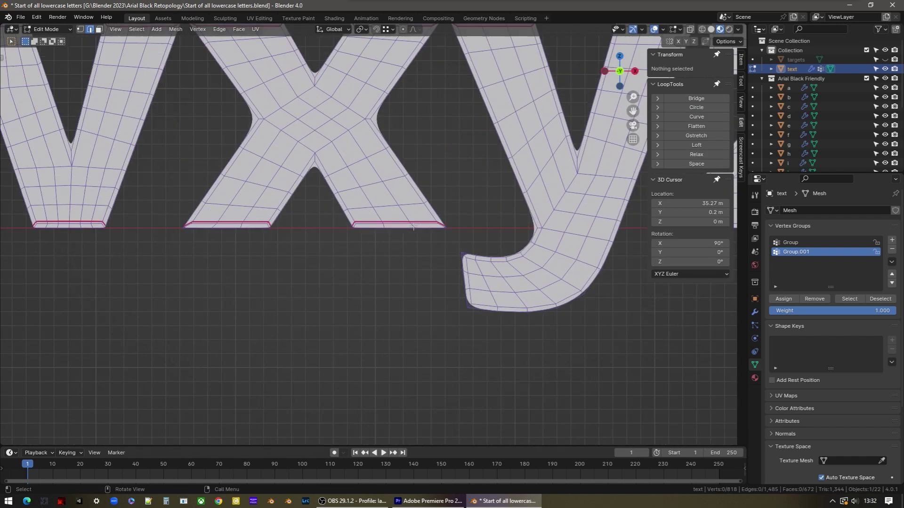
middle_click_drag(459, 224, 352, 290, "shift")
left_click(366, 356, "alt")
key("g")
key("g")
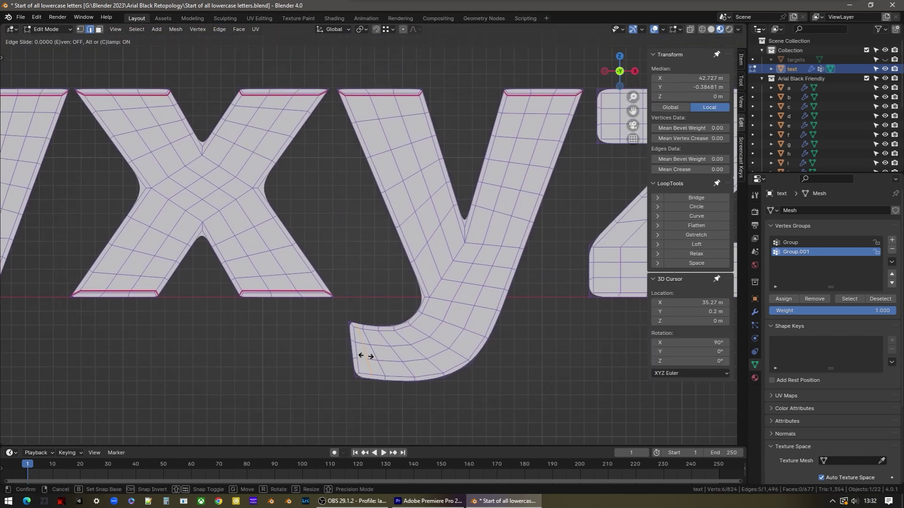
left_click(359, 356)
right_click(360, 357)
left_click(359, 357)
left_click(529, 371)
Add a loop cut near the left end of the z's top bar with factor -0.550 and mark it as a seam
middle_click_drag(530, 371, 269, 436, "shift")
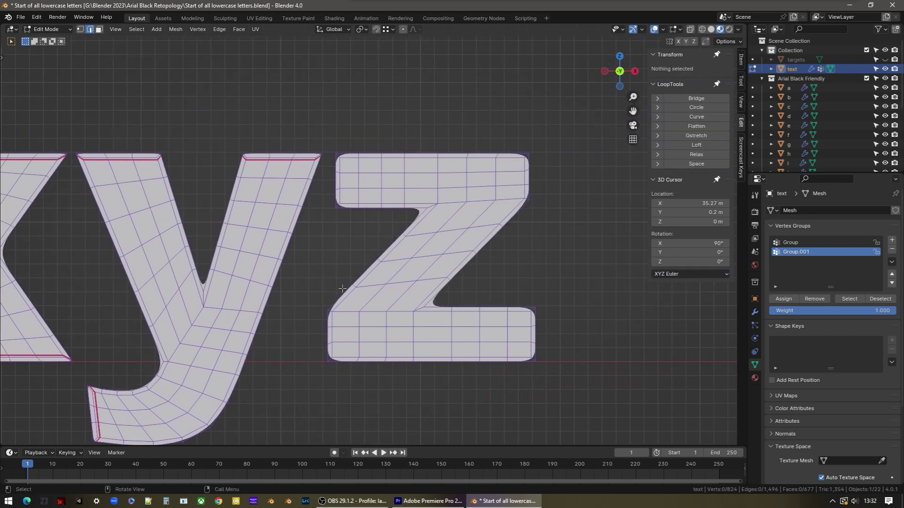
left_click(349, 172, "alt")
key("g")
key("g")
left_click(345, 175)
right_click(345, 176)
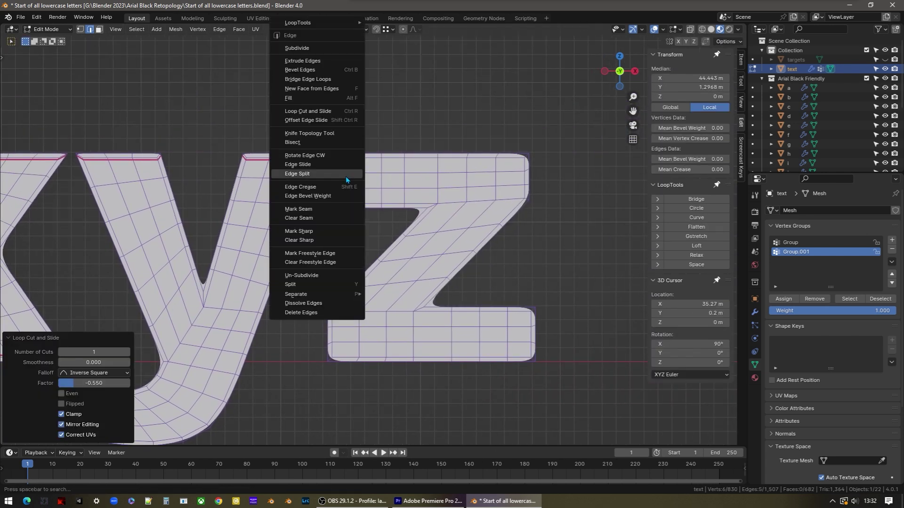
left_click(339, 210)
Add a loop cut near the right end of the z's bottom bar with factor -0.720 and mark it as a seam
key("ctrl+r")
left_click(519, 328)
left_click(526, 328)
right_click(527, 328)
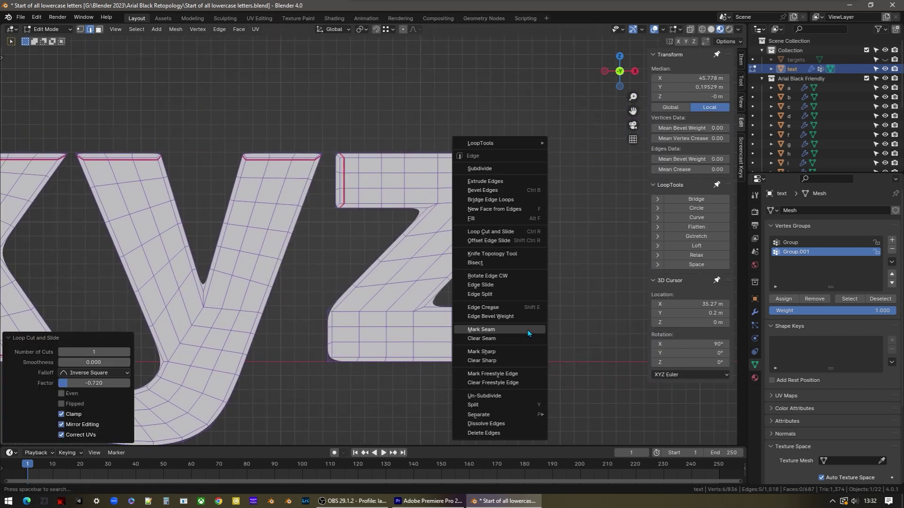
left_click(527, 330)
Add loop cuts close to the right and left sides of the z, following its diagonal, and mark both as seams
key("ctrl+r")
left_click(513, 198)
left_click(519, 210)
right_click(520, 211)
left_click(520, 210)
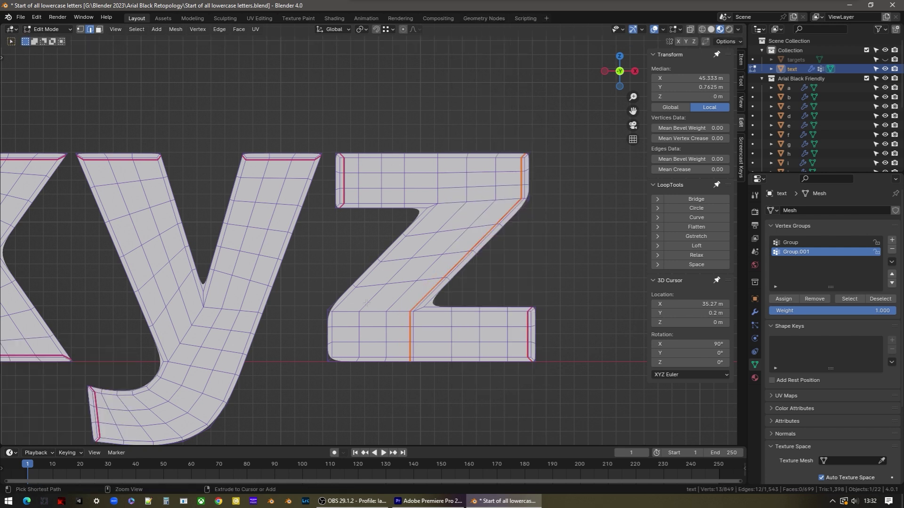
key("ctrl+r")
left_click(365, 288)
left_click(357, 289)
right_click(352, 289)
left_click(351, 289)
Add a loop cut beside the inner corner in each of the z's top and bottom bars and mark both as seams
key("ctrl+r")
left_click(414, 198)
left_click(414, 199)
right_click(413, 198)
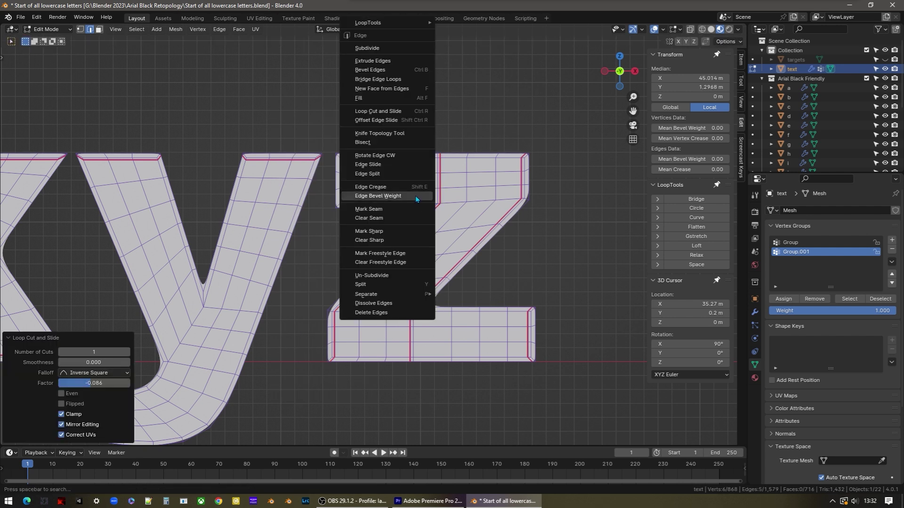
left_click(410, 208)
key("ctrl+r")
left_click(424, 328)
left_click(424, 328)
right_click(425, 328)
left_click(424, 329)
Add loop cuts across the z's diagonal, close to its lower and upper ends, and mark both as seams
key("ctrl+r")
left_click(349, 304)
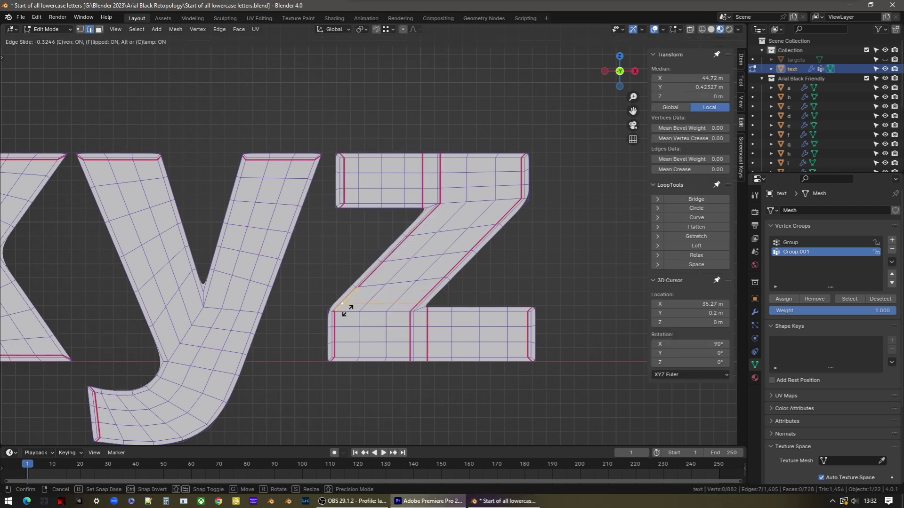
left_click(348, 307)
right_click(343, 316)
left_click(343, 316)
key("ctrl+r")
left_click(436, 219)
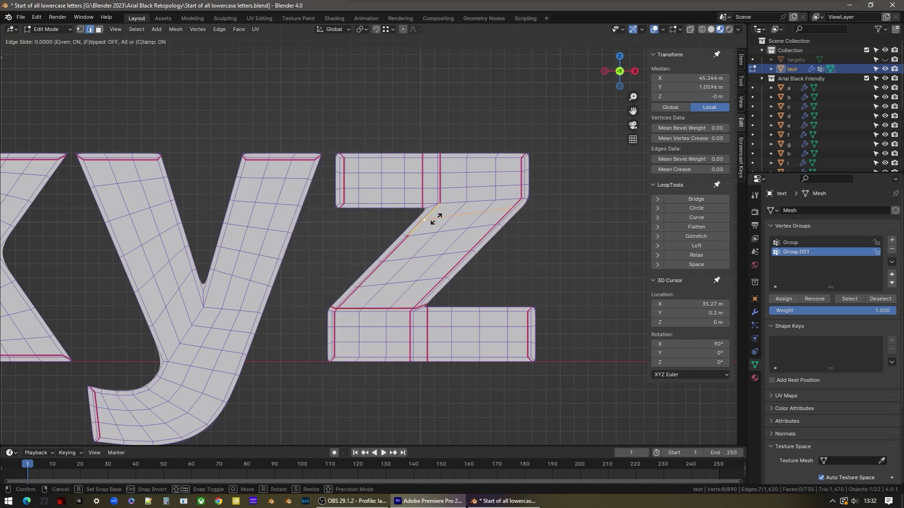
left_click(446, 208)
right_click(445, 208)
left_click(446, 208)
scroll(303, 313, "down", 5)
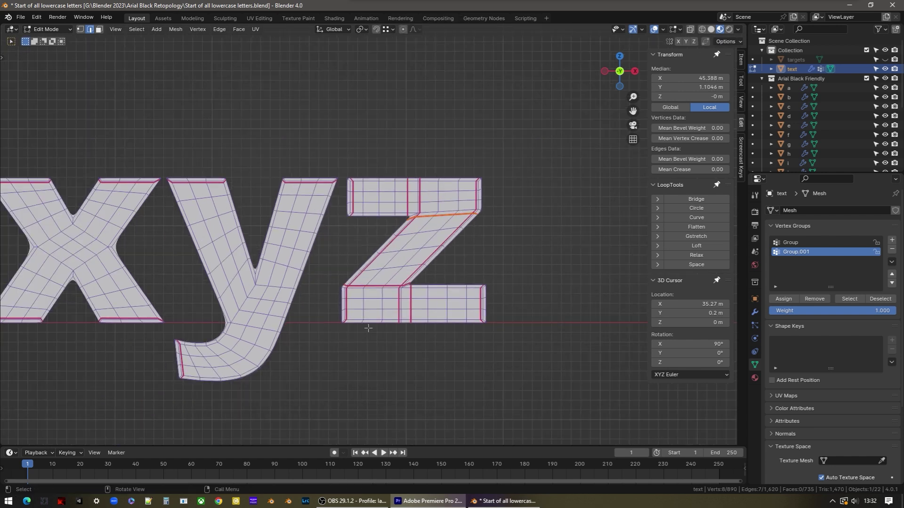
left_click(385, 343)
Add a loop cut across each of the v's arms beside the inner crotch and mark both as seams
middle_click_drag(249, 292, 452, 300, "shift")
scroll(301, 293, "up", 6)
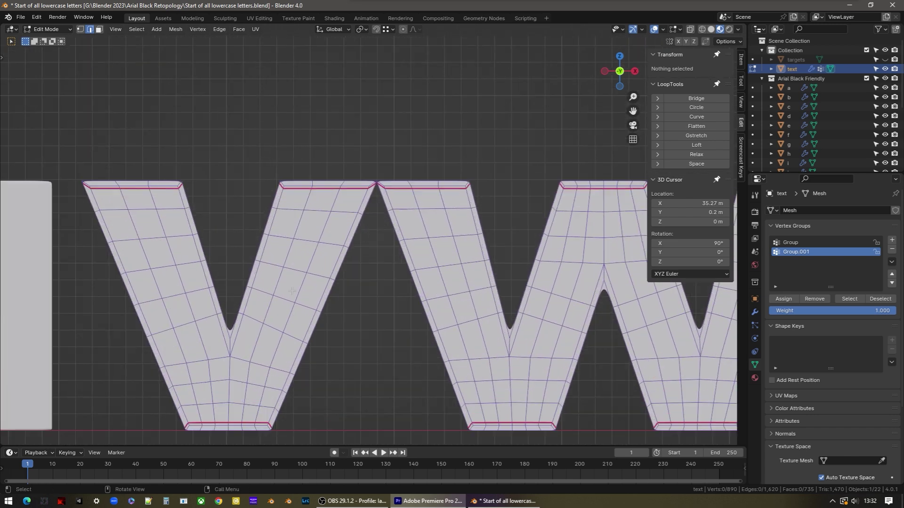
middle_click_drag(266, 289, 409, 221, "shift")
key("ctrl+r")
left_click(366, 262)
right_click(366, 262)
right_click(367, 262)
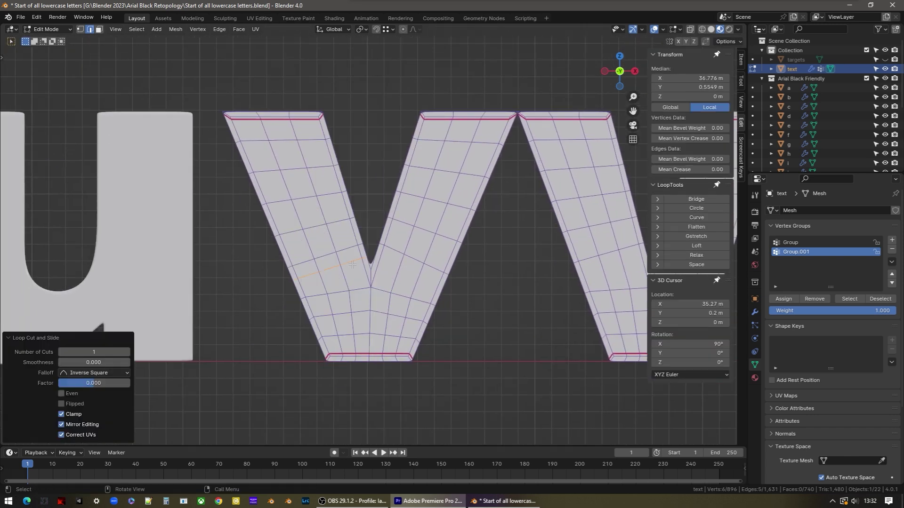
right_click(361, 264)
left_click(358, 263)
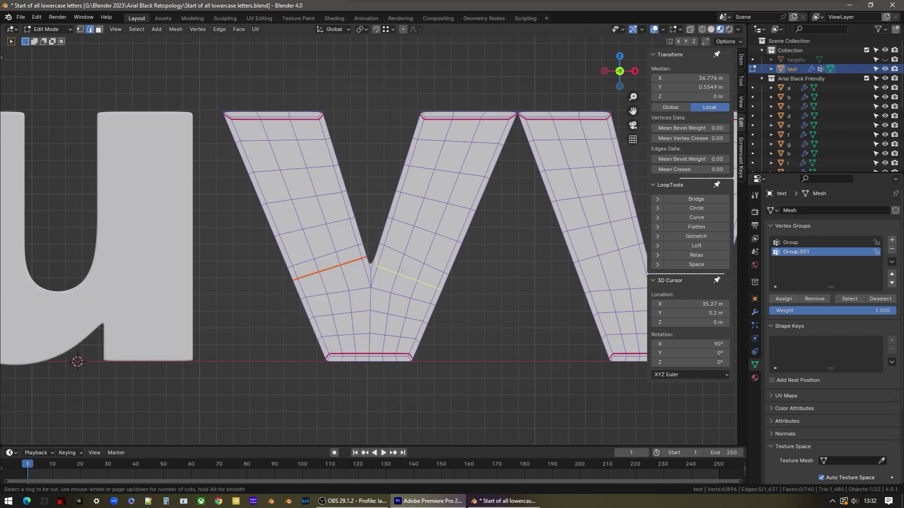
left_click(403, 267)
right_click(403, 267)
left_click(403, 267)
In vertex mode, space the outer-edge vertices beside the v's left seam loop evenly and straighten that loop with LoopTools Gstretch
key("1")
left_click(287, 268)
left_click(300, 299, "ctrl")
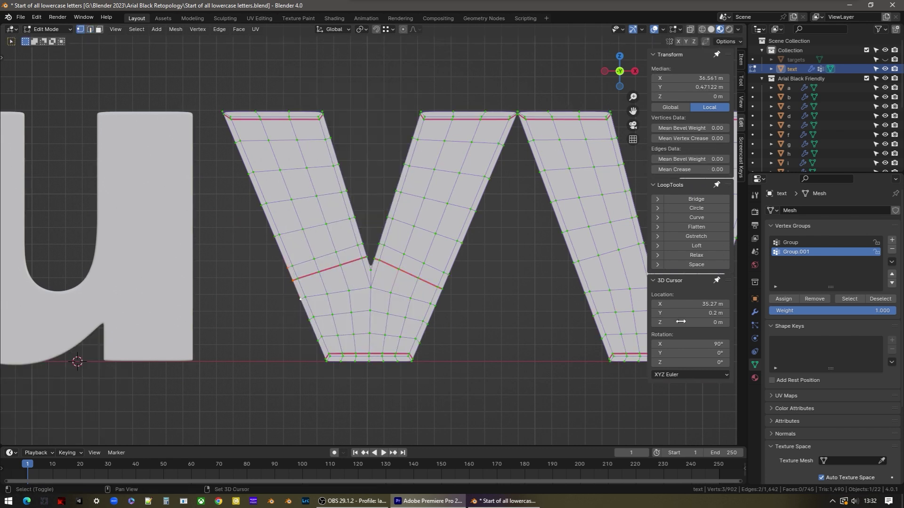
left_click(681, 266)
left_click(294, 283)
left_click(366, 257, "ctrl")
left_click(694, 237)
Even out the outer-edge vertices beside the v's right-arm seam loop with LoopTools Space
left_click(70, 384)
left_click(71, 395)
scroll(447, 289, "up", 1)
key("ctrl+z")
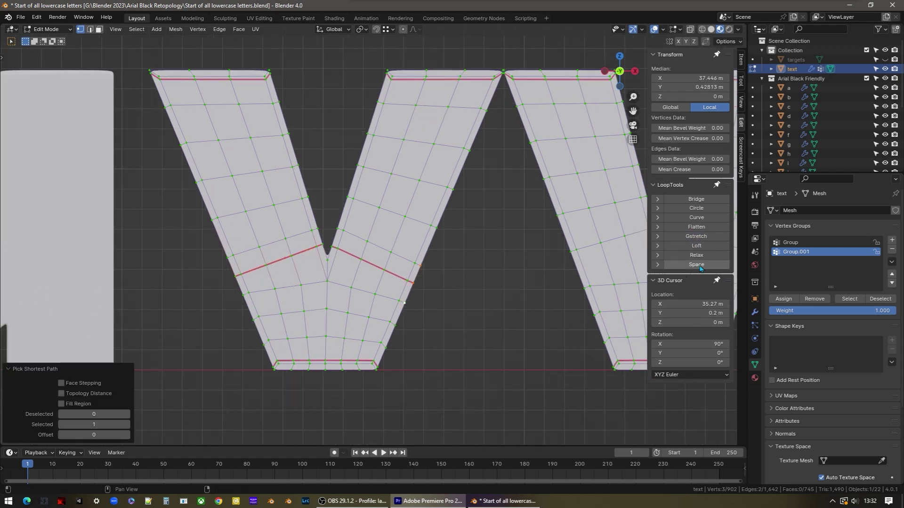
left_click(696, 236)
left_click(476, 292)
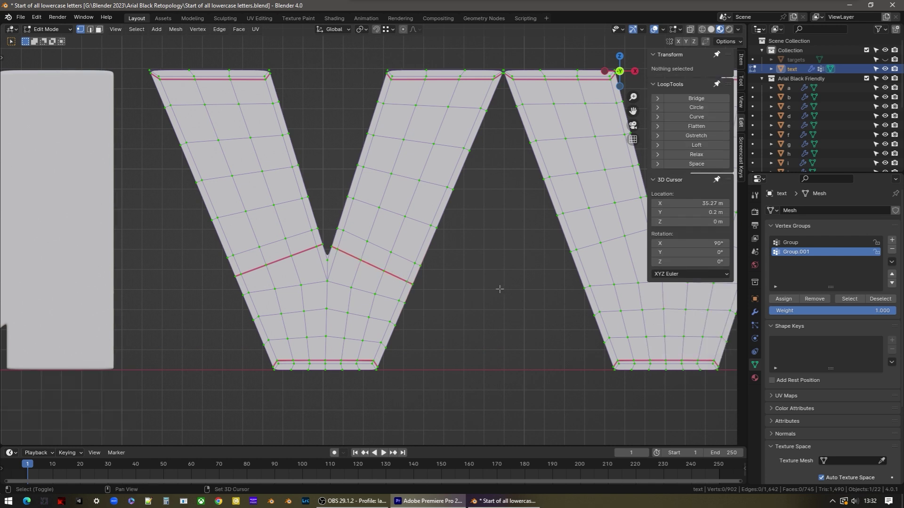
Add a loop cut on each side of the w's left inner crotch and slide them toward the crotch
middle_click_drag(476, 291, 155, 325, "shift")
key("ctrl+r")
left_click(323, 285)
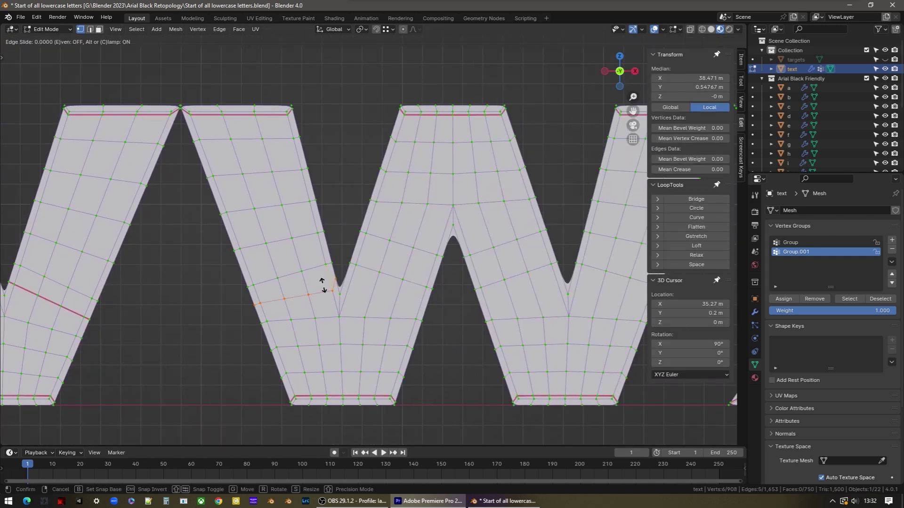
left_click(322, 281)
key("ctrl+r")
left_click(367, 289)
key("e")
left_click(369, 292)
Add loop cuts on both sides of the w's middle and right inner crotches and slide them toward the crotches
key("ctrl+r")
left_click(457, 240)
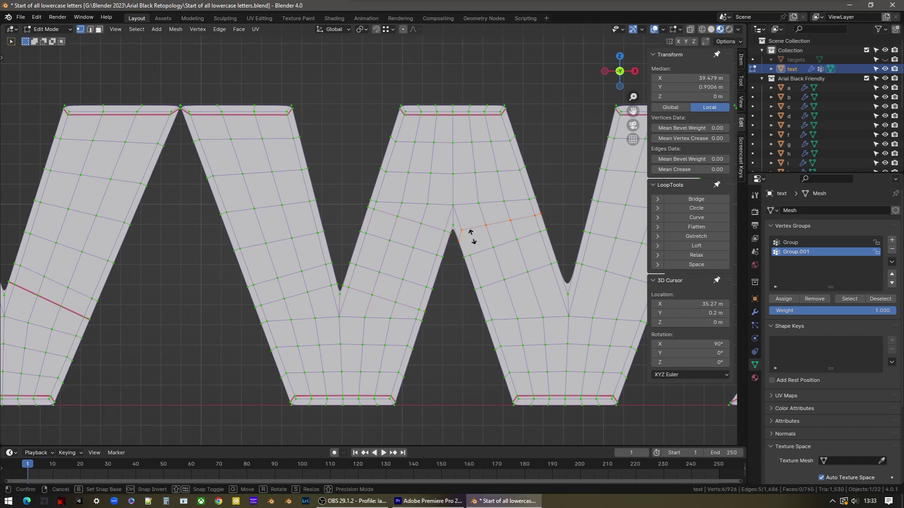
left_click(473, 238)
key("ctrl+r")
left_click(594, 289)
left_click(597, 287)
scroll(584, 284, "down", 3)
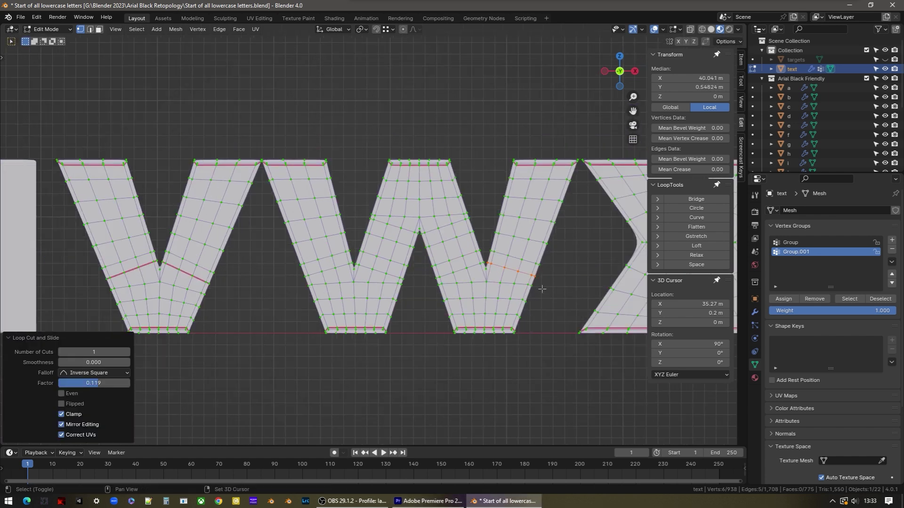
Add a loop cut across each of the x's upper arms and slide both close to the central junction
middle_click_drag(565, 282, 374, 290, "shift")
scroll(423, 259, "up", 2)
middle_click_drag(455, 244, 400, 244, "shift")
left_click(403, 265)
scroll(400, 244, "up", 1)
key("ctrl+r")
left_click(399, 244)
left_click(399, 244)
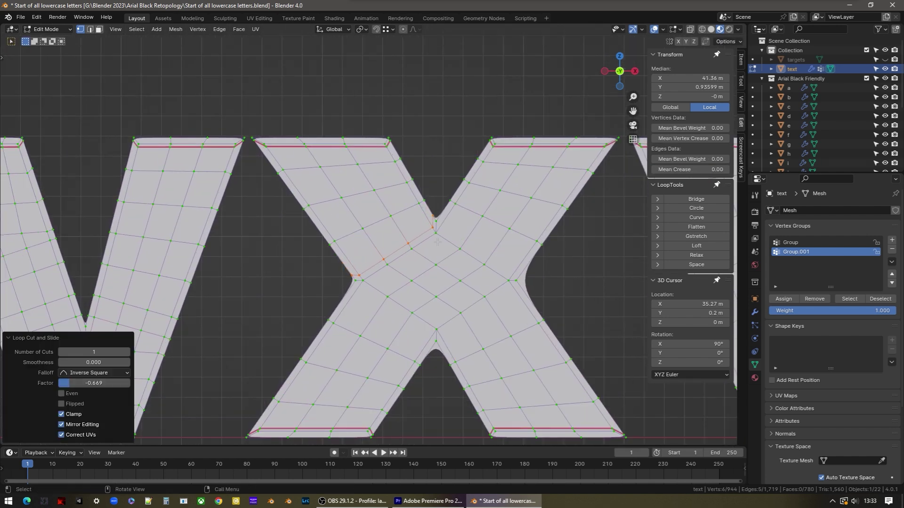
key("ctrl+r")
left_click(466, 238)
left_click(433, 269)
Add a loop cut across each of the x's lower legs and slide both close to the central junction
key("ctrl+r")
left_click(377, 308)
left_click(381, 299)
left_click(480, 339)
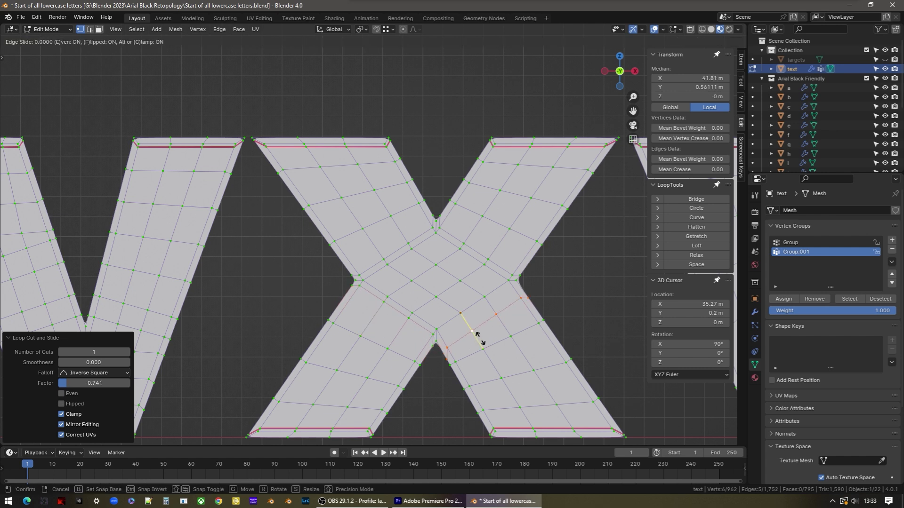
left_click(474, 323)
Straighten the support loops across the x's arms and legs around its central junction with LoopTools Gstretch
left_click(707, 237)
left_click(416, 323, "alt")
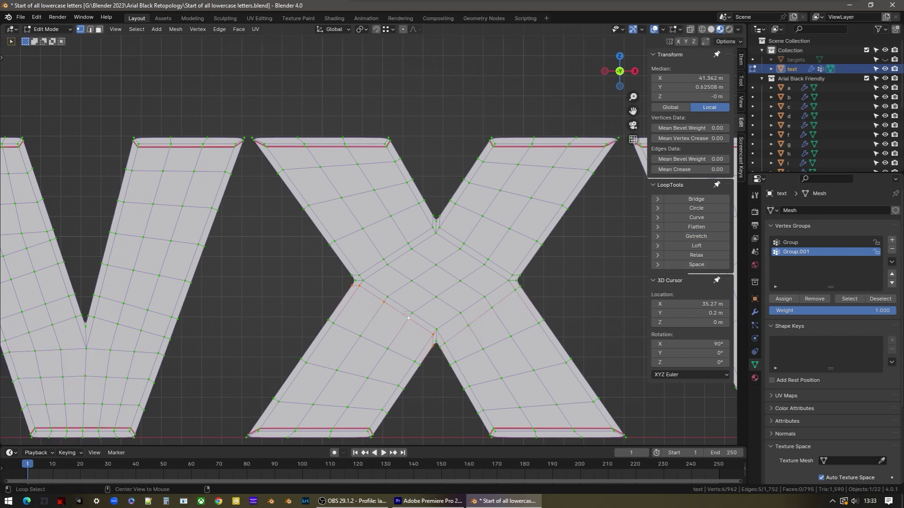
left_click(704, 237)
left_click(411, 242, "alt")
left_click(717, 240)
key("ctrl+z")
key("ctrl+z")
left_click(711, 238)
Add a loop cut across the y's upper-right arm and slide it toward the inner crotch
scroll(499, 267, "down", 2)
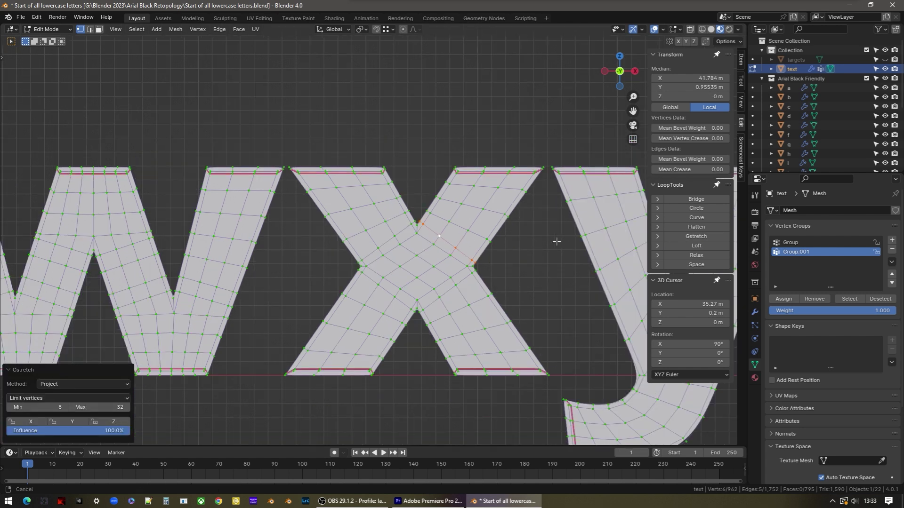
middle_click_drag(539, 240, 308, 202, "shift")
scroll(448, 255, "up", 1)
key("ctrl+r")
left_click(493, 273)
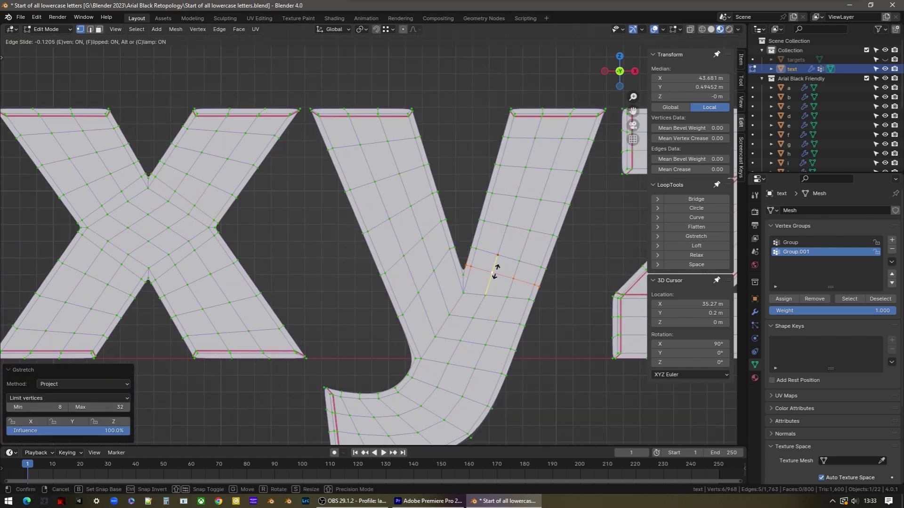
left_click(494, 272)
Mark the support loops at the y's crotch and around the x's central junction as seams
scroll(434, 252, "down", 3, "ctrl")
right_click(342, 372)
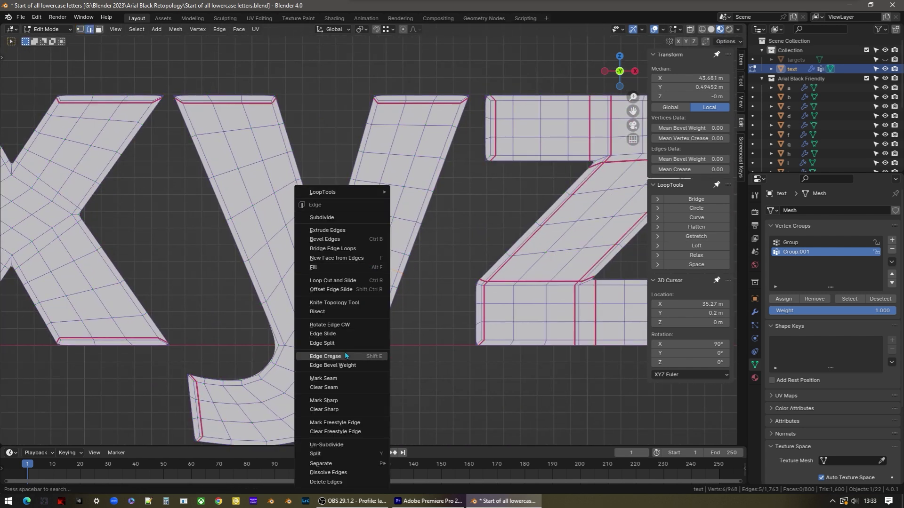
key("Escape")
scroll(334, 238, "up", 4, "ctrl")
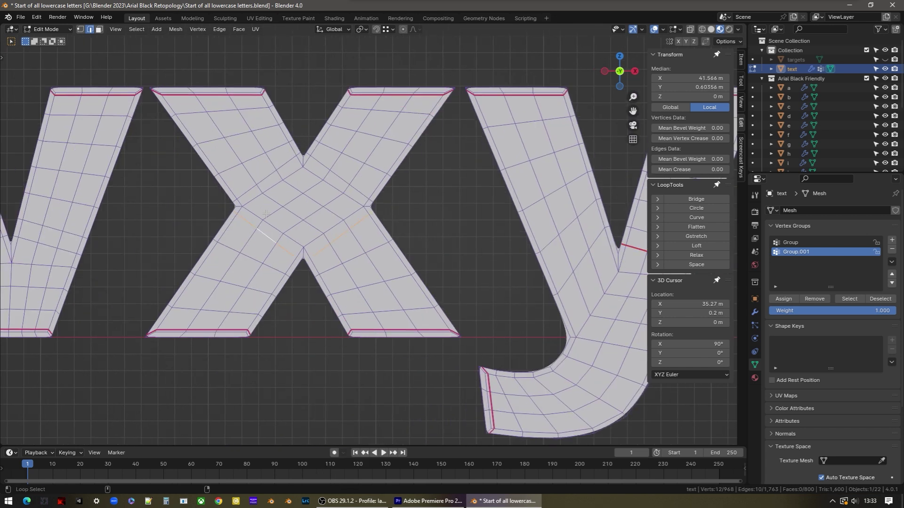
right_click(307, 210)
left_click(307, 210)
Mark the support loops beside the inner crotches of the w and v as seams
middle_click_drag(168, 272, 490, 251, "shift")
left_click(315, 220, "alt")
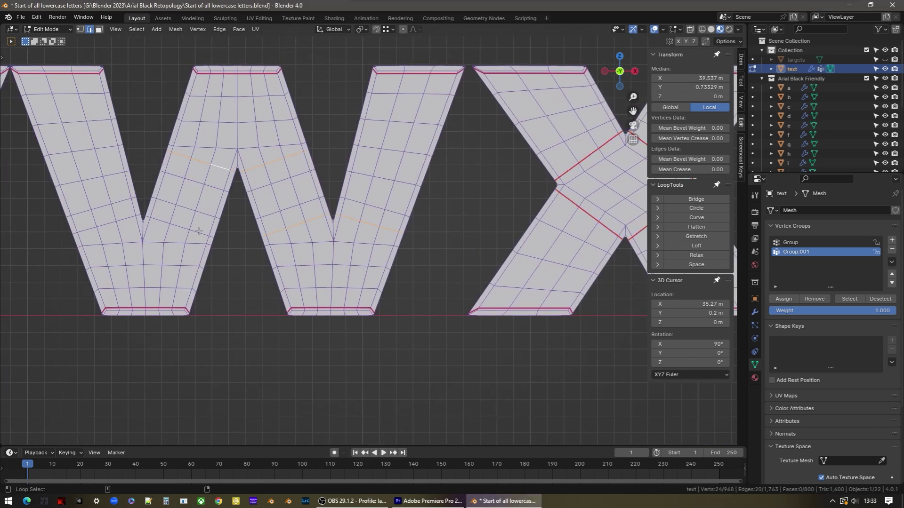
left_click(123, 219, "alt+shift")
right_click(123, 220)
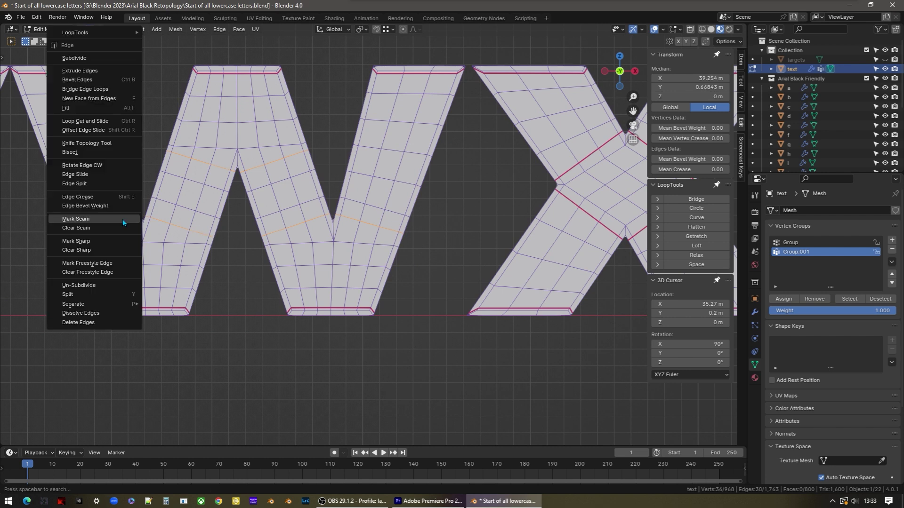
left_click(123, 219)
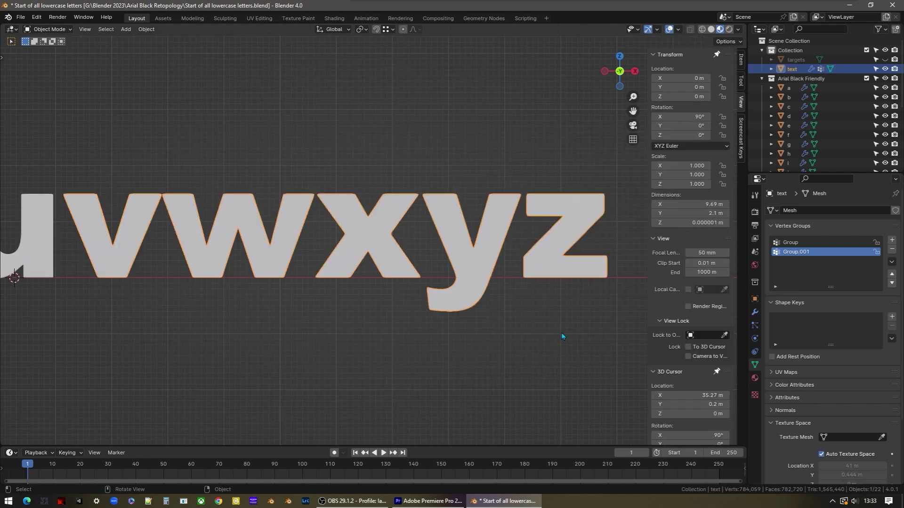
Extrude all faces of the letters v to z by 0.4 m along their normal
left_click(754, 312)
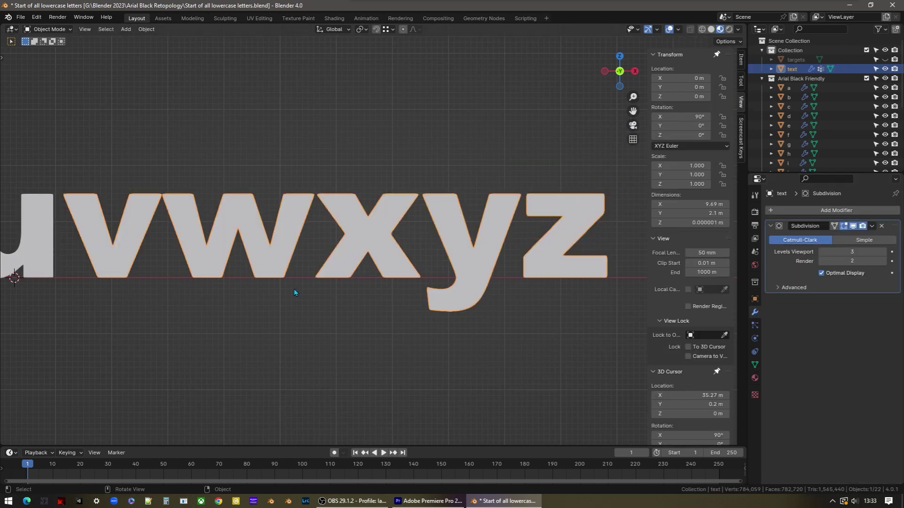
mouse_move(236, 275)
middle_mouse_down()
mouse_move(302, 293)
mouse_move(237, 283)
middle_mouse_up()
key("Tab")
key("a")
type("gy")
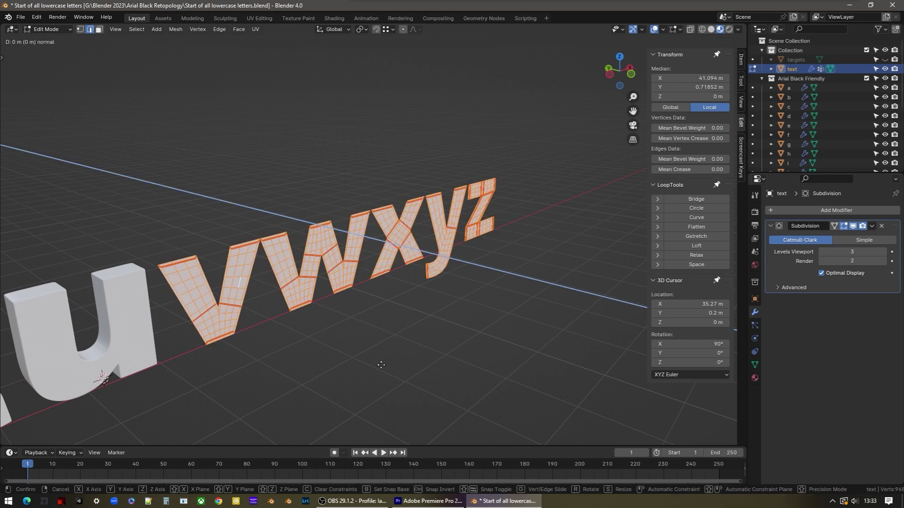
type(".4")
key("Return")
Select the side-wall face loops of all five letters and inset them by 0.04 m
middle_click_drag(381, 287, 376, 315)
key("3")
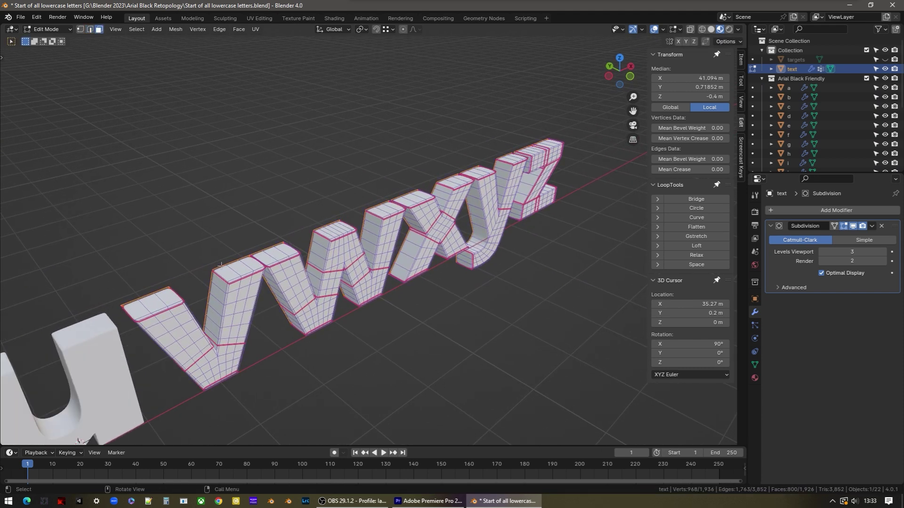
left_click(236, 270, "alt")
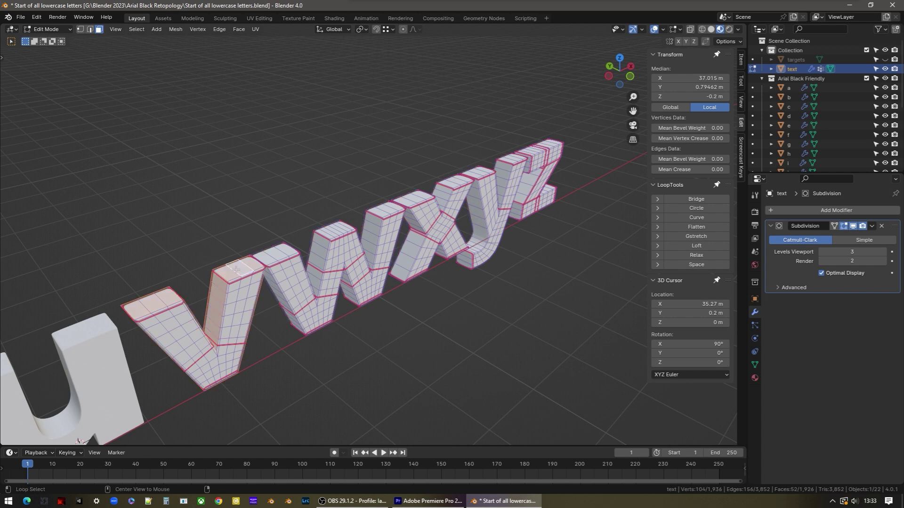
left_click(284, 250, "alt+shift")
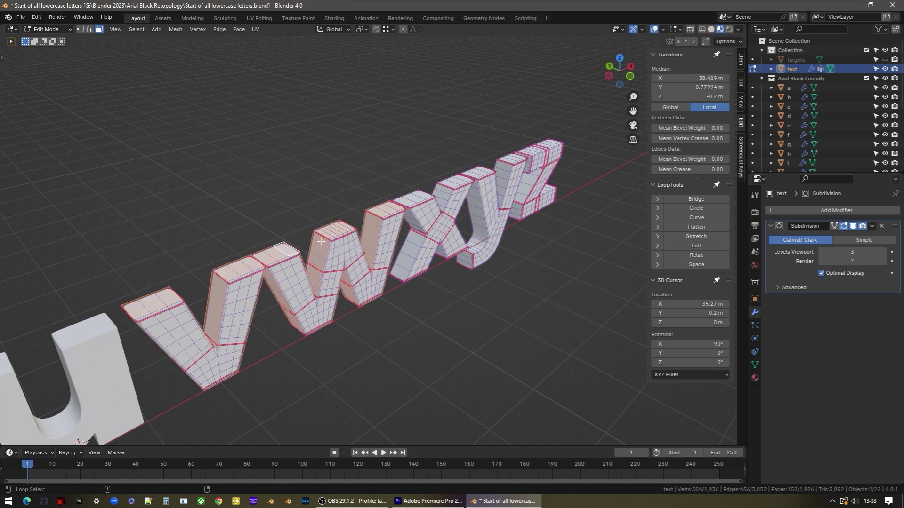
left_click(413, 201, "alt+shift")
left_click(477, 170, "alt+shift")
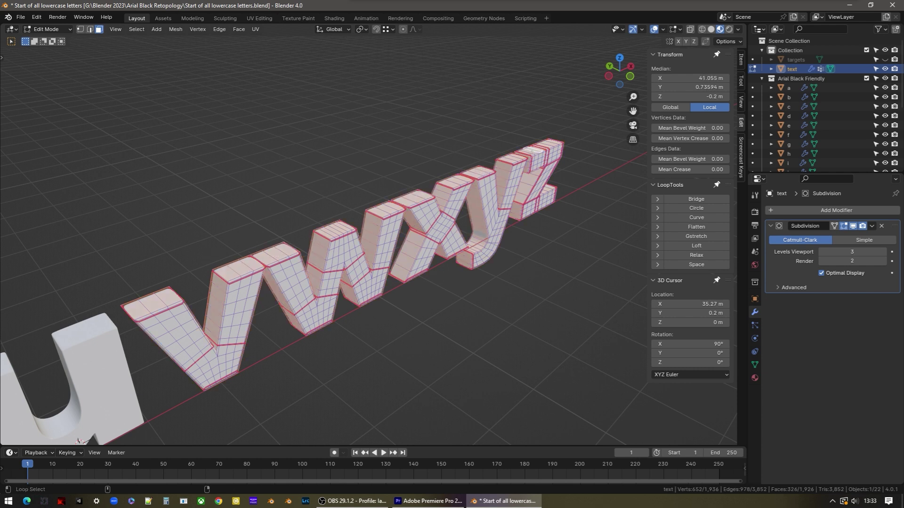
type("i0.04")
key("Return")
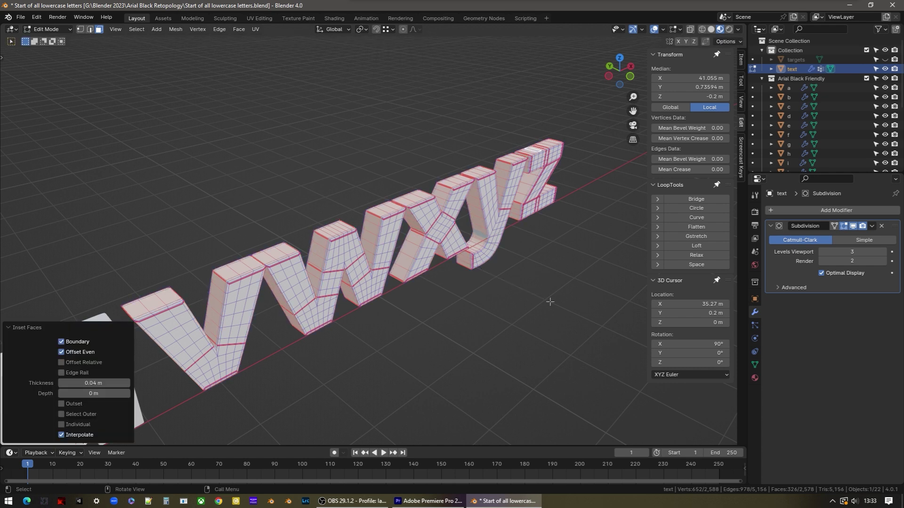
Mark the boundary edges of the inset side walls as seams and clear the selection
key("2")
right_click(551, 303)
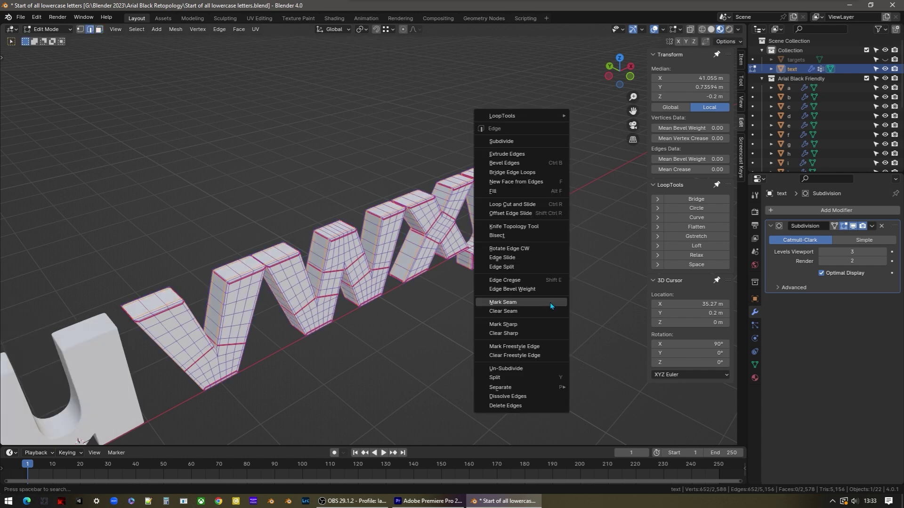
left_click(549, 302)
left_click(635, 252)
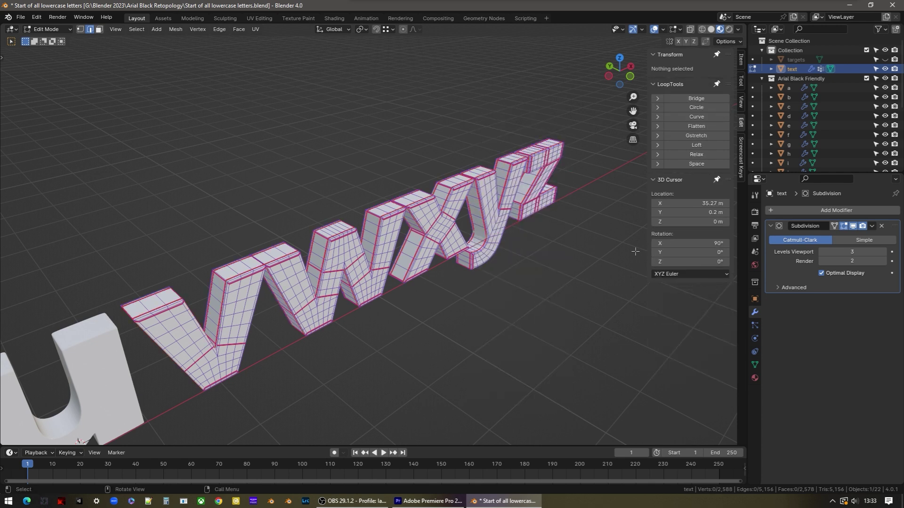
Enable the Subdivision modifier's on-cage display and return the letters to Object Mode
left_click(835, 227)
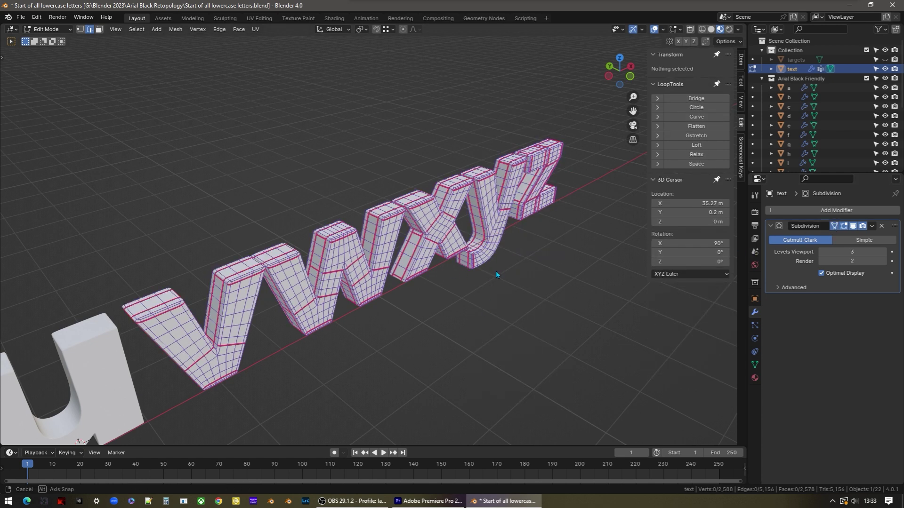
middle_click_drag(495, 270, 475, 274)
key("Tab")
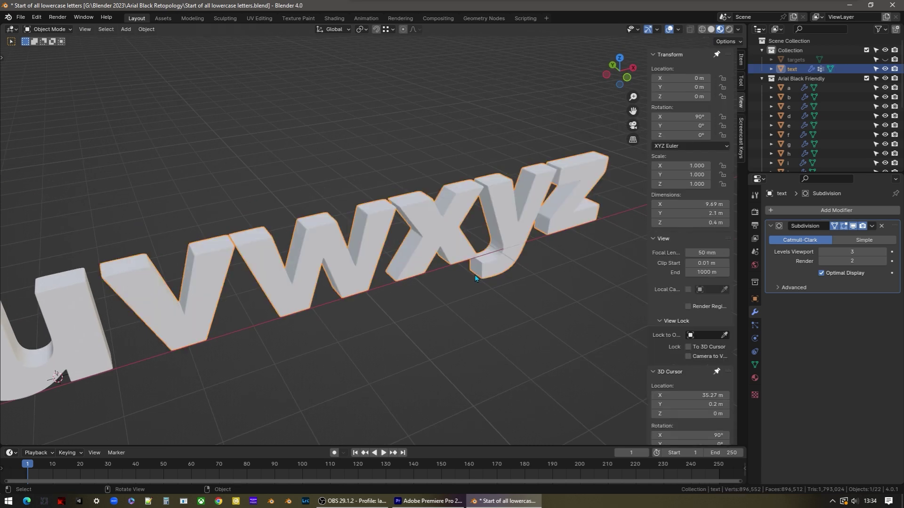
Apply the letters' rotation and assign them the existing material named Material
key("ctrl+a")
left_click(474, 275)
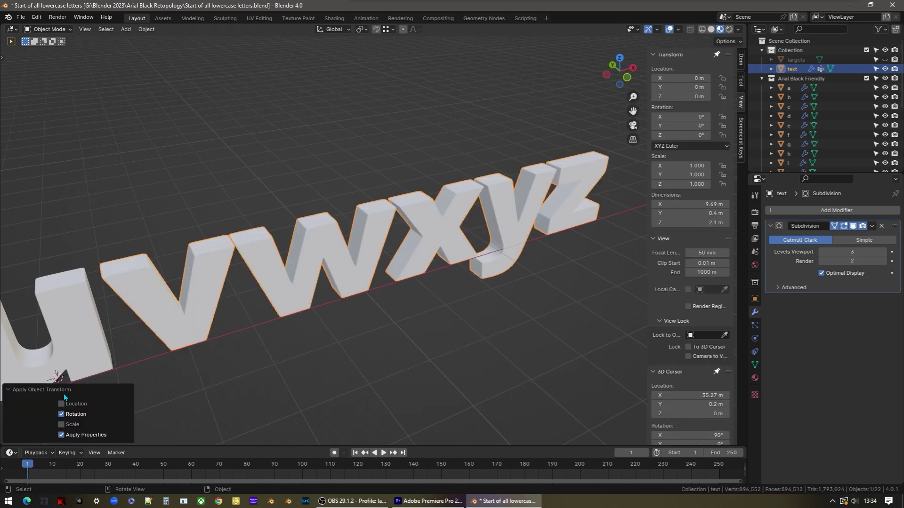
left_click(755, 378)
left_click(771, 250)
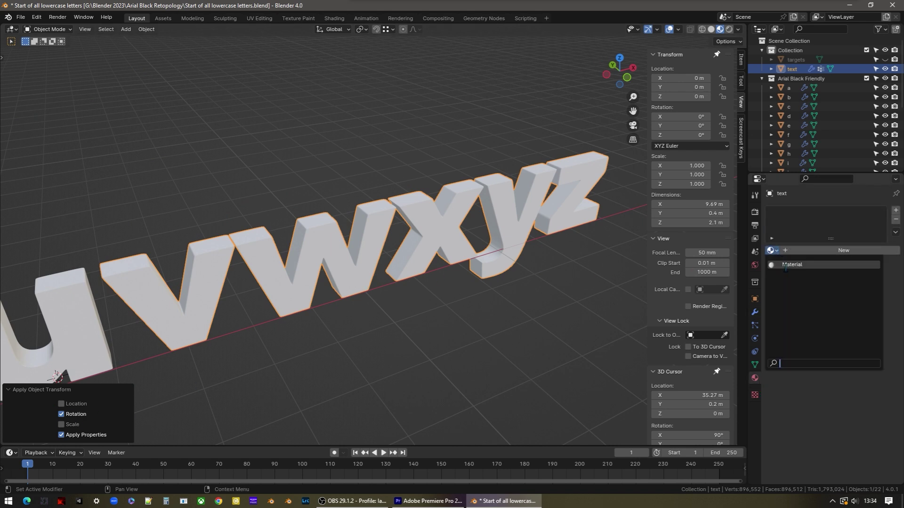
left_click(791, 265)
Separate the whole mesh by loose parts so each letter is its own object, and return to Object Mode
key("Tab")
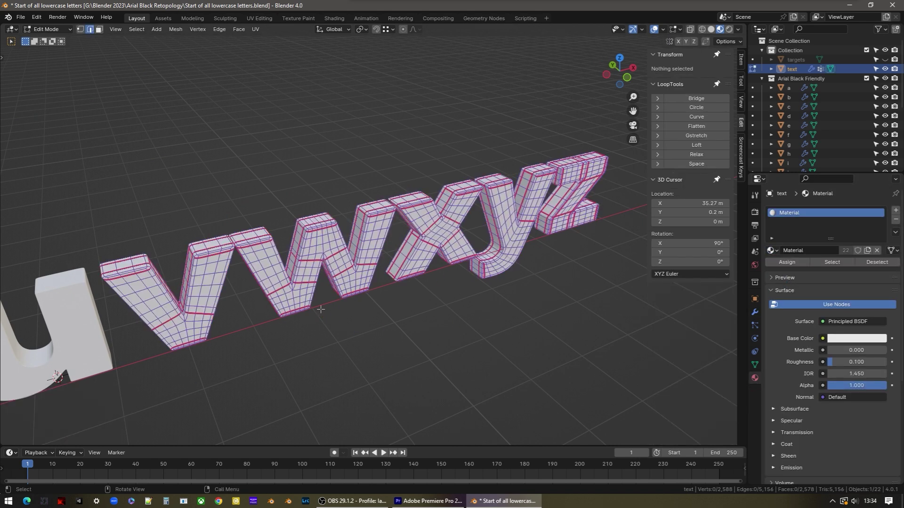
key("a")
key("p")
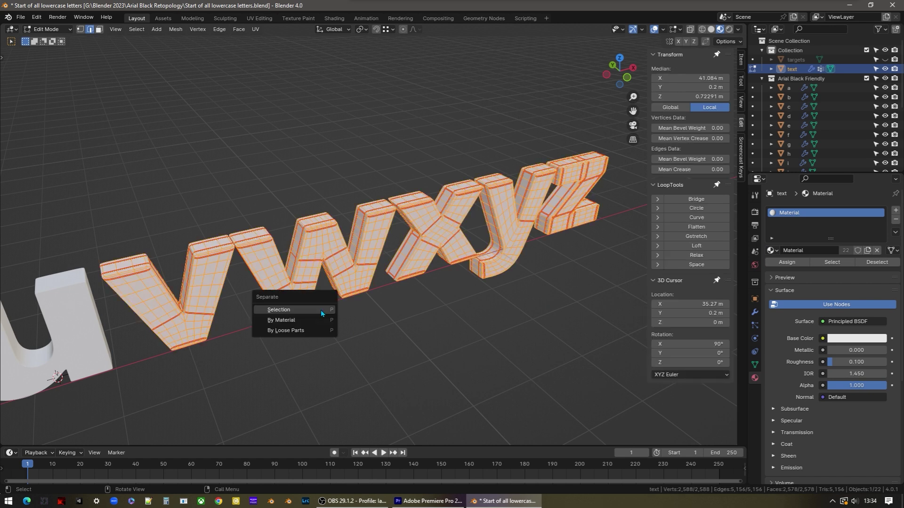
left_click(303, 332)
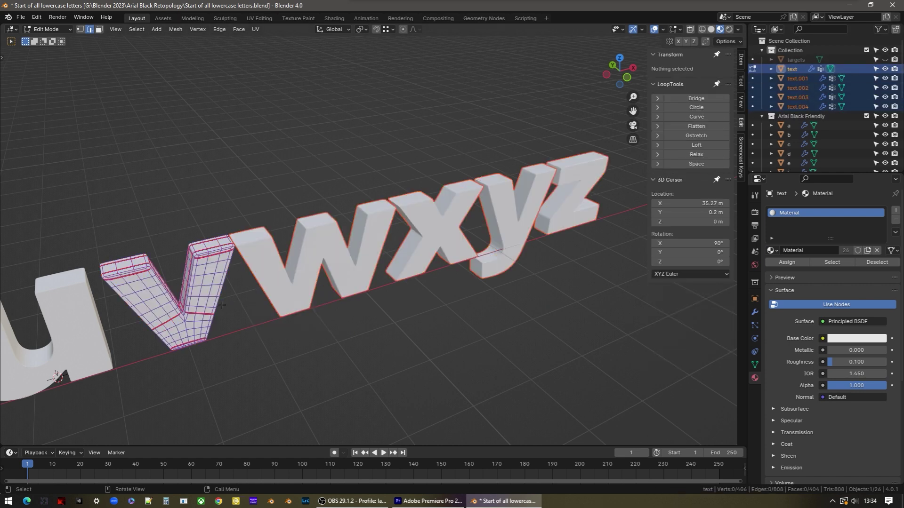
key("Tab")
Set the origins of all five separated letters to their geometry
right_click(258, 283)
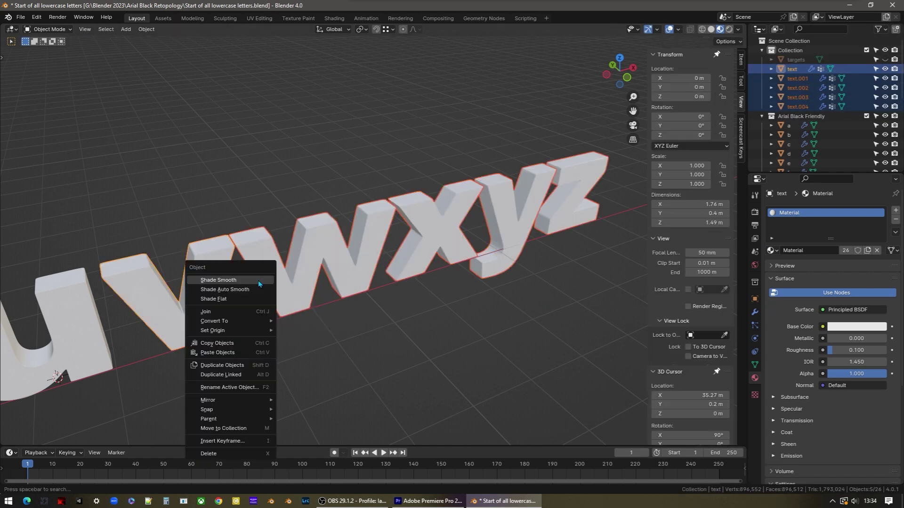
mouse_move(240, 331)
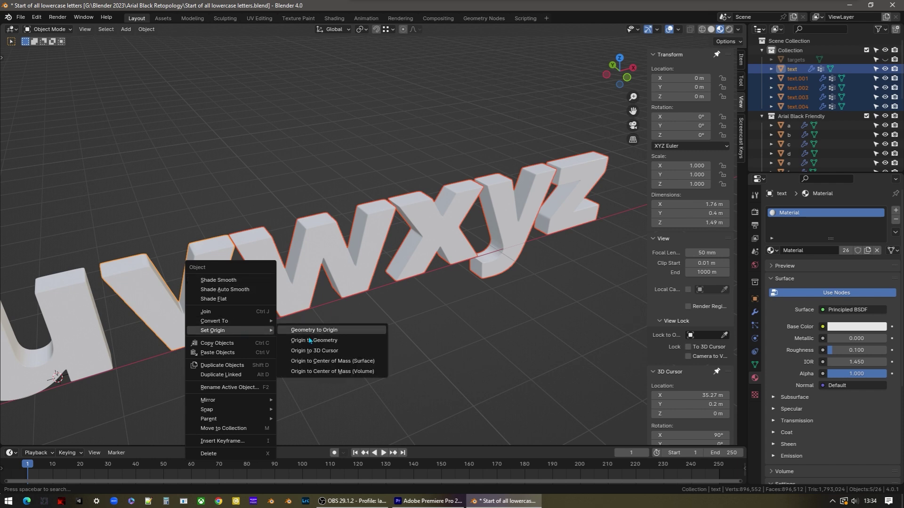
left_click(327, 342)
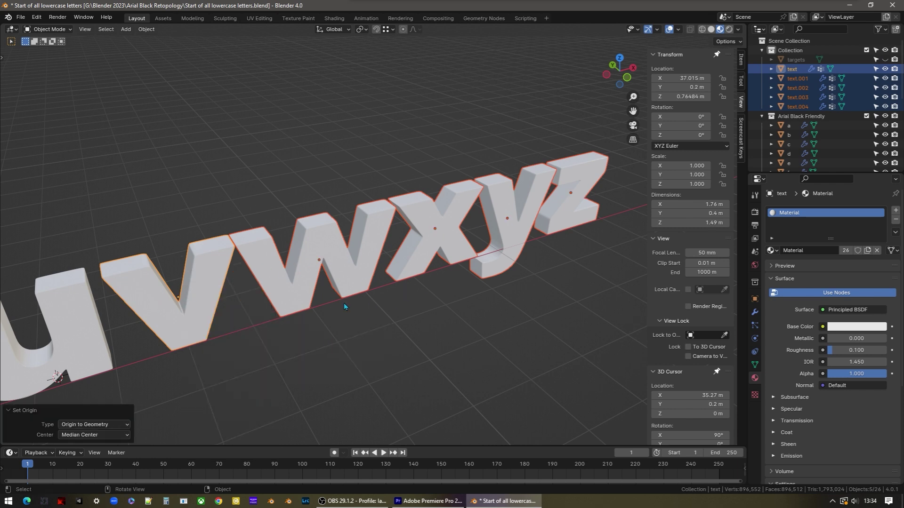
Snap the 3D cursor to the letter v and set the cursor's Z location to 0 m
left_click(187, 310)
middle_click_drag(228, 309, 323, 262, "shift")
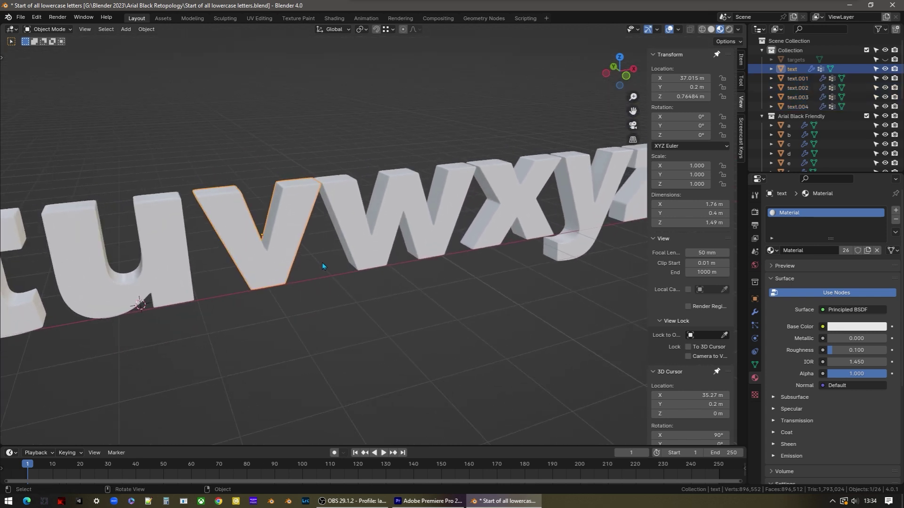
key("shift+s")
left_click(323, 316)
left_click(689, 414)
type("0")
key("Return")
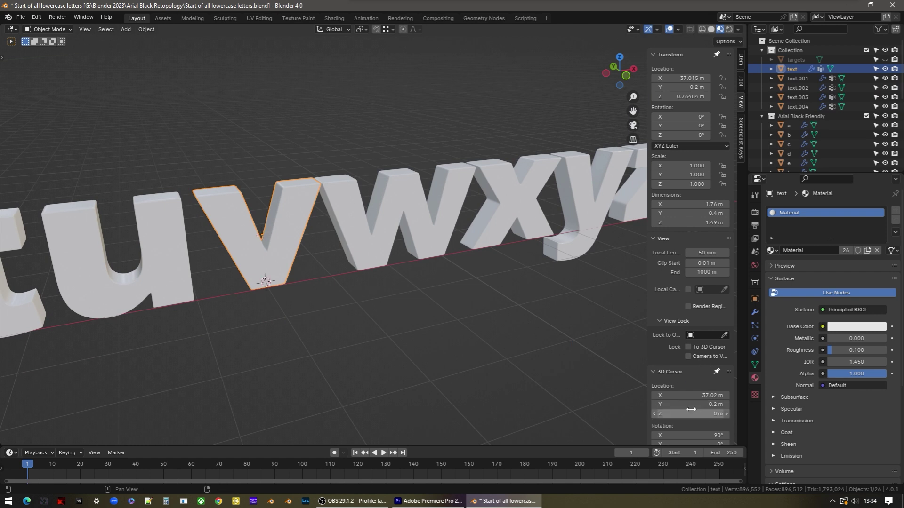
Set the v's origin to the 3D cursor and rename the object v
right_click(303, 291)
mouse_move(303, 291)
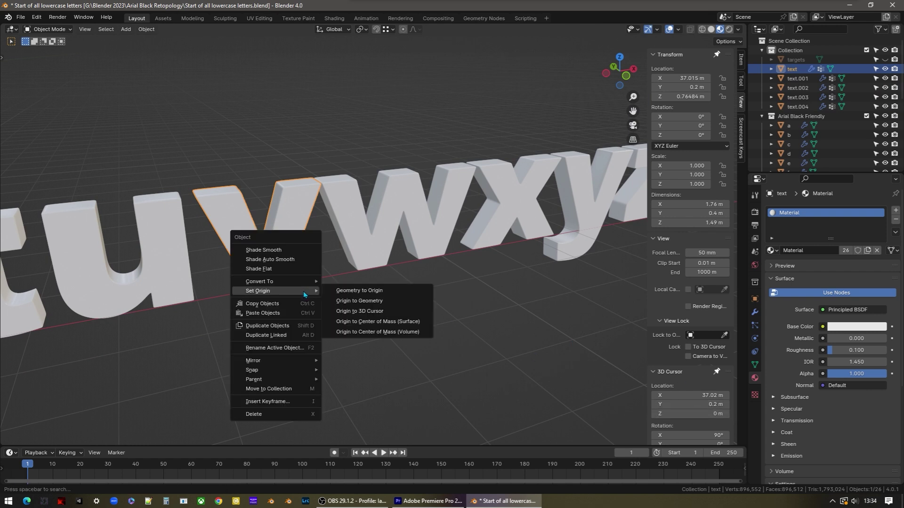
left_click(368, 312)
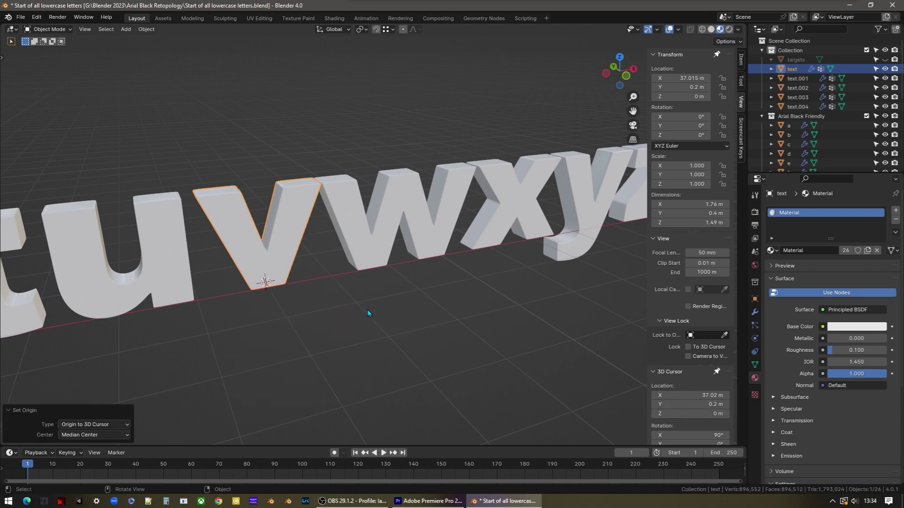
key("F2")
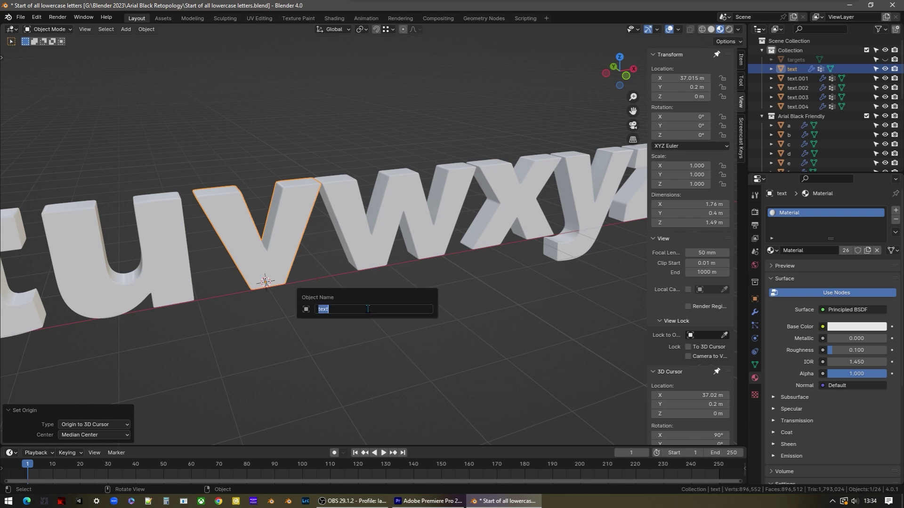
type("v")
key("Return")
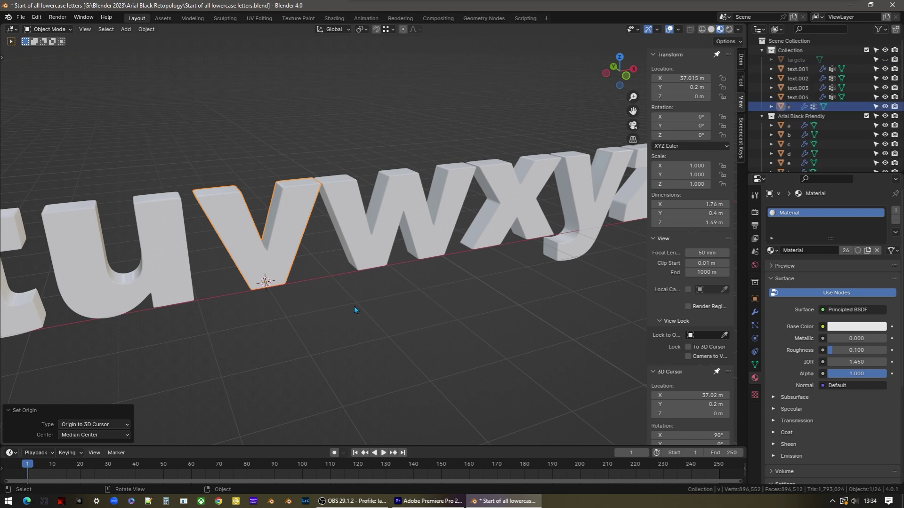
Snap the 3D cursor to the letter w and set the cursor's Z location to 0 m
left_click(384, 246)
key("shift+s")
left_click(383, 297)
left_click(679, 415)
type("0")
key("Return")
Set the w's origin to the 3D cursor and rename the object w
right_click(391, 289)
mouse_move(407, 289)
left_click(470, 307)
key("F2")
type("w")
key("Return")
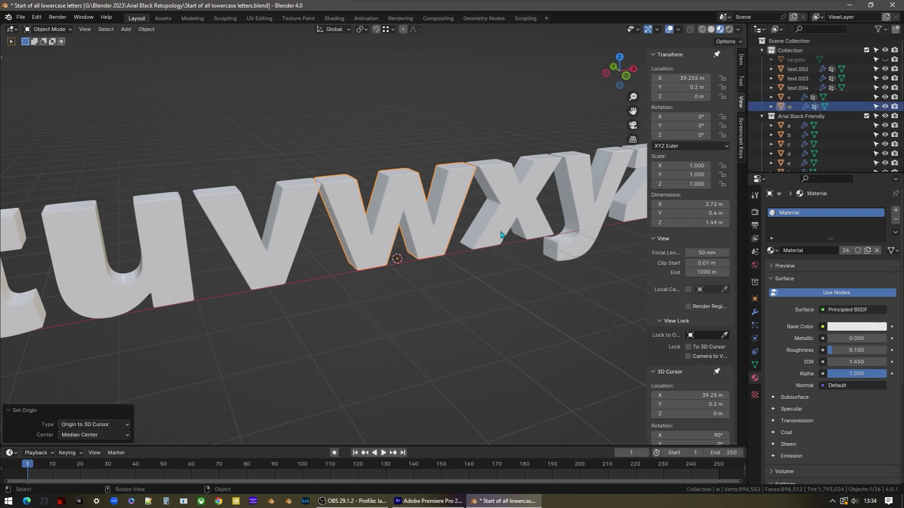
Snap the 3D cursor to the letter x and set the cursor's Z location to 0 m
left_click(500, 228)
middle_click_drag(500, 228, 316, 260, "shift")
key("shift+s")
left_click(331, 314)
left_click(692, 414)
type("0")
key("Return")
Set the x's origin to the 3D cursor and rename the object x
right_click(346, 276)
mouse_move(346, 276)
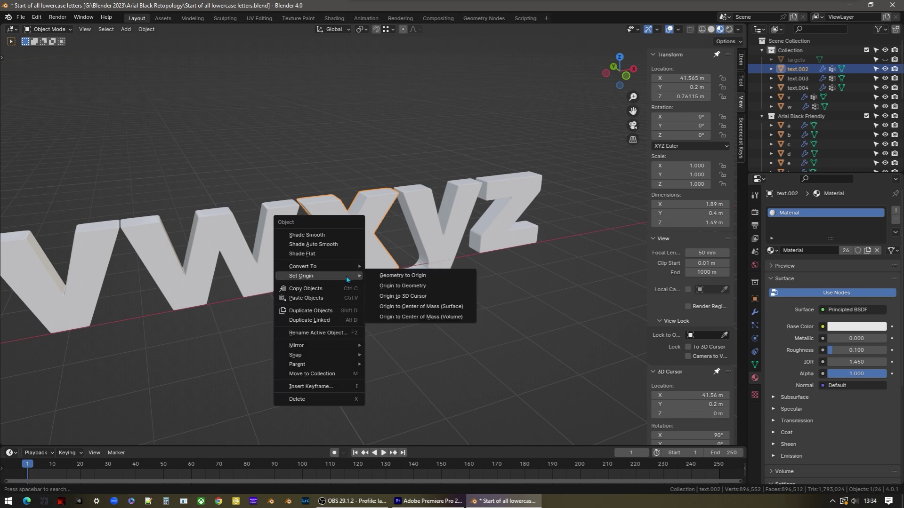
left_click(398, 296)
key("F2")
type("x")
key("Return")
Snap the 3D cursor to the letter y and set the cursor's Z location to 0 m
left_click(442, 247)
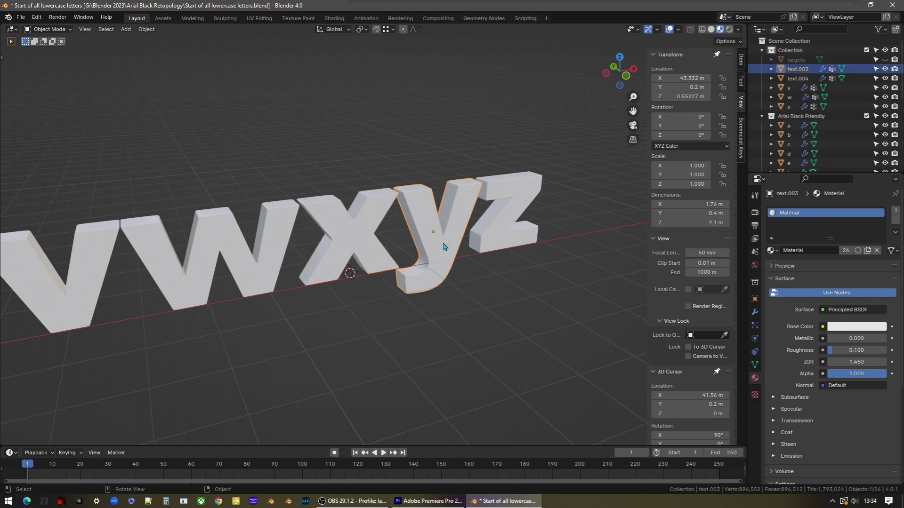
key("shift+s")
left_click(448, 298)
left_click(693, 413)
type("0")
key("Return")
Set the y's origin to the 3D cursor and rename the object y
right_click(415, 277)
mouse_move(442, 277)
left_click(491, 287)
key("F2")
type("y")
key("Return")
Snap the 3D cursor to the letter z and set the cursor's Z location to 0 m
left_click(511, 238)
key("shift+s")
left_click(510, 288)
left_click(705, 414)
type("0")
key("Return")
Set the z's origin to the 3D cursor and rename the object z
right_click(480, 230)
mouse_move(506, 230)
left_click(565, 250)
key("F2")
type("z")
key("Return")
Move the letter objects v, w, x, y and z into the Arial Black Friendly collection
middle_click_drag(415, 238, 324, 224)
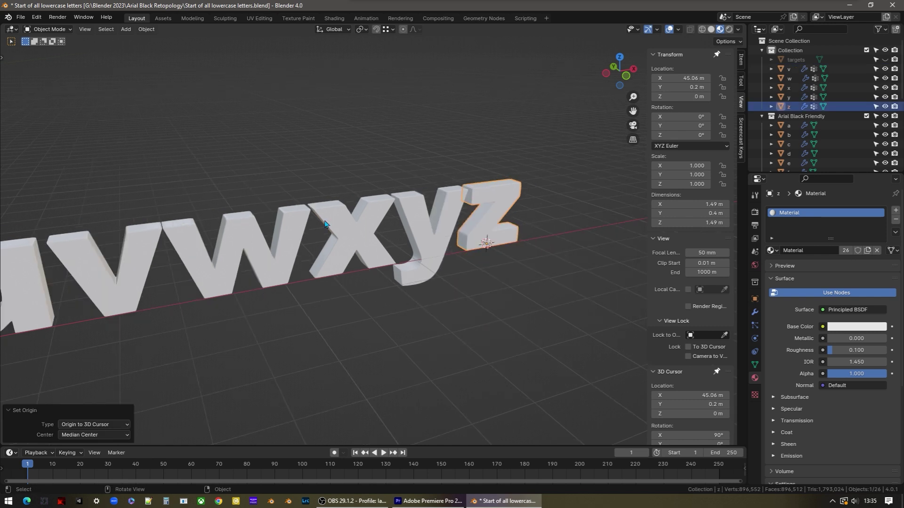
left_click(804, 69)
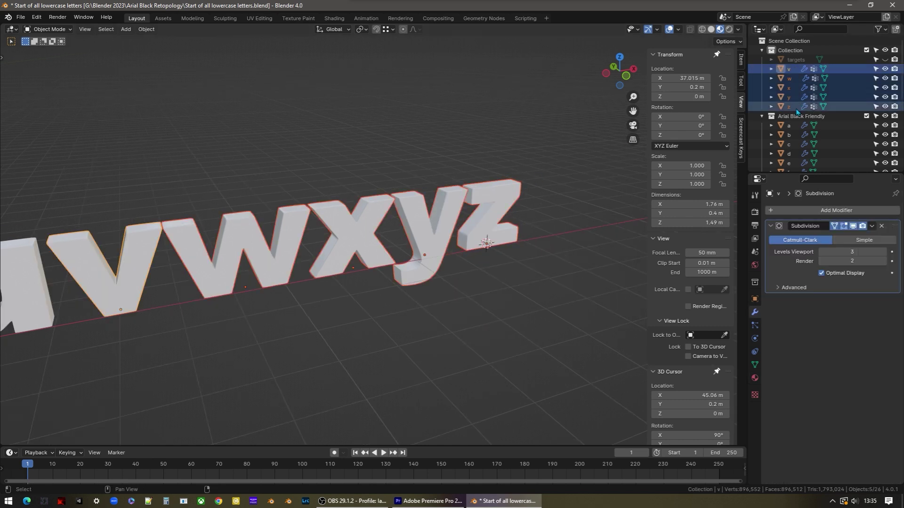
key("m")
left_click(786, 141)
Bring all the letters into Edit Mode together and turn on the Face Orientation overlay
scroll(383, 229, "down", 6)
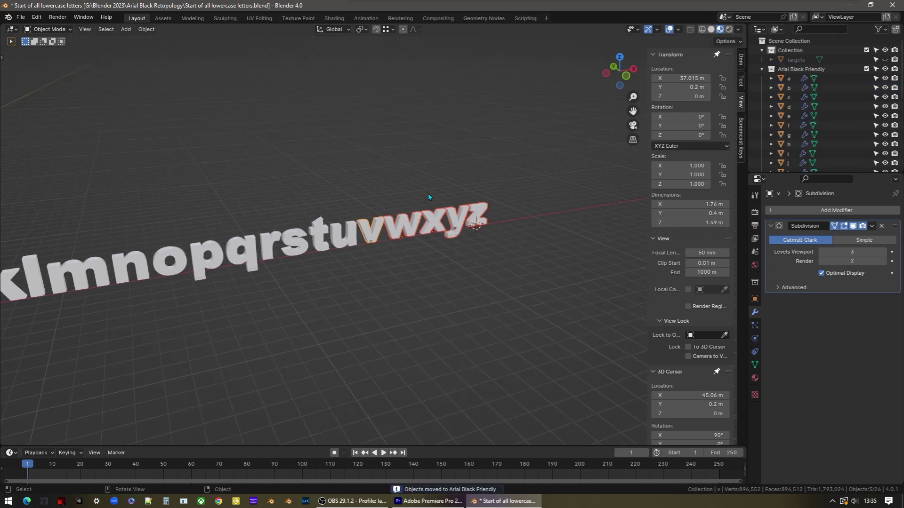
middle_click_drag(334, 235, 467, 200, "shift")
scroll(467, 199, "down", 3)
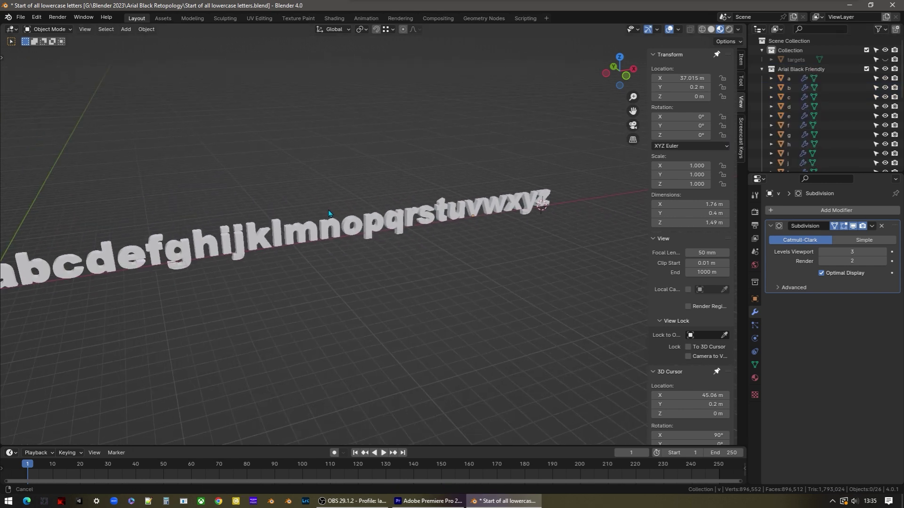
mouse_move(345, 208)
middle_mouse_down("shift")
mouse_move(395, 204)
mouse_move(353, 207)
middle_mouse_up("shift")
key("a")
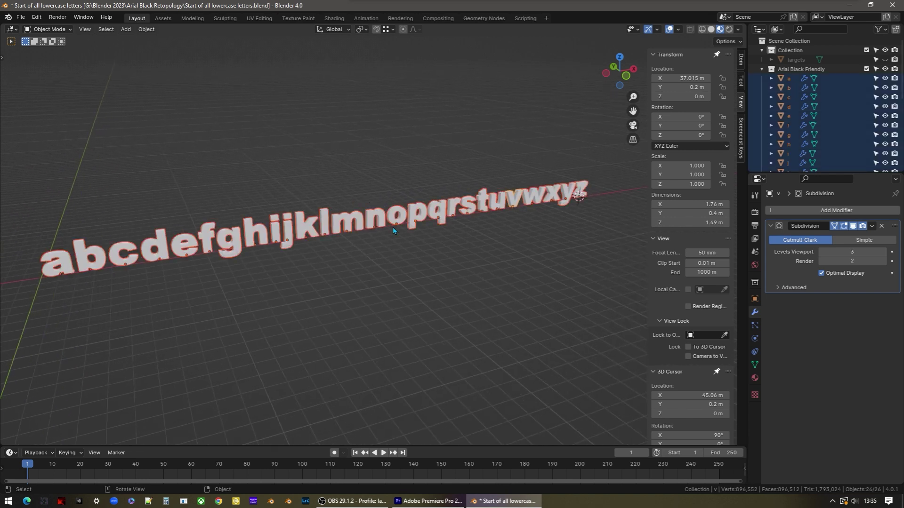
key("Tab")
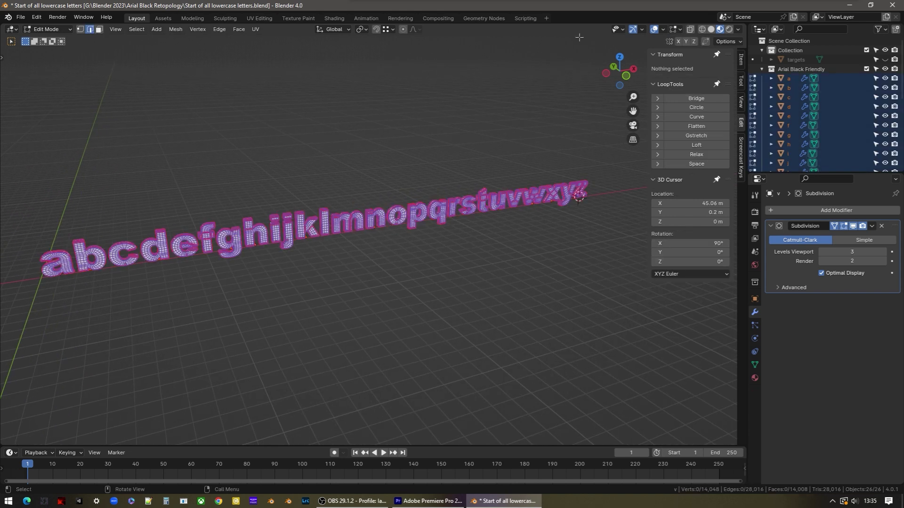
left_click(664, 30)
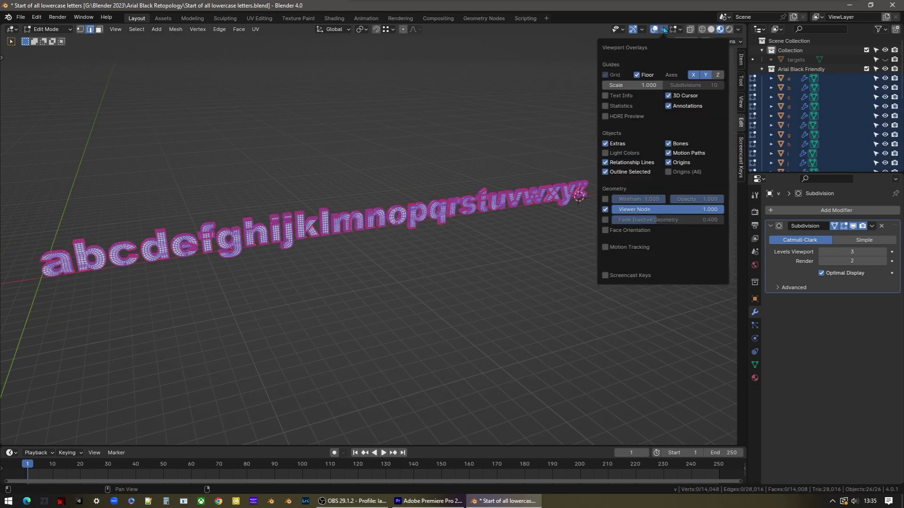
left_click(605, 230)
Examine the face orientation colours along the whole row of letters for flipped normals
scroll(329, 267, "up", 5)
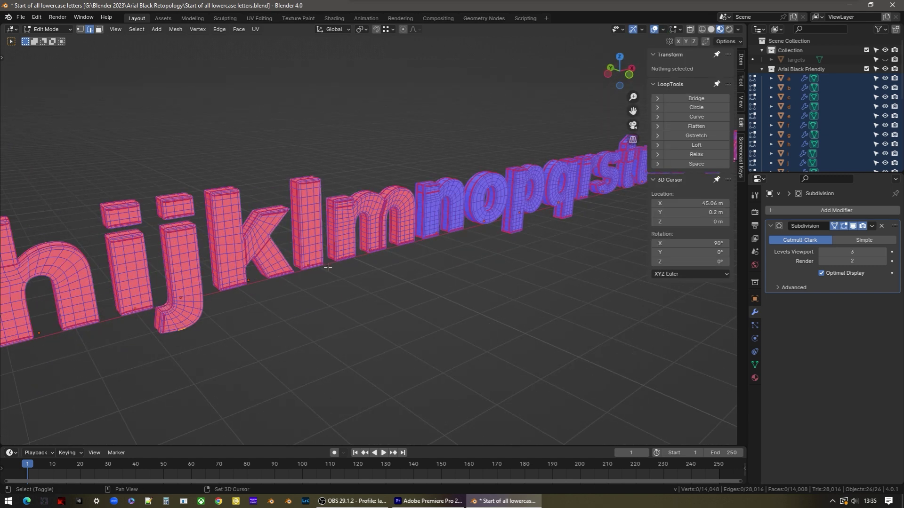
scroll(328, 267, "up", 4)
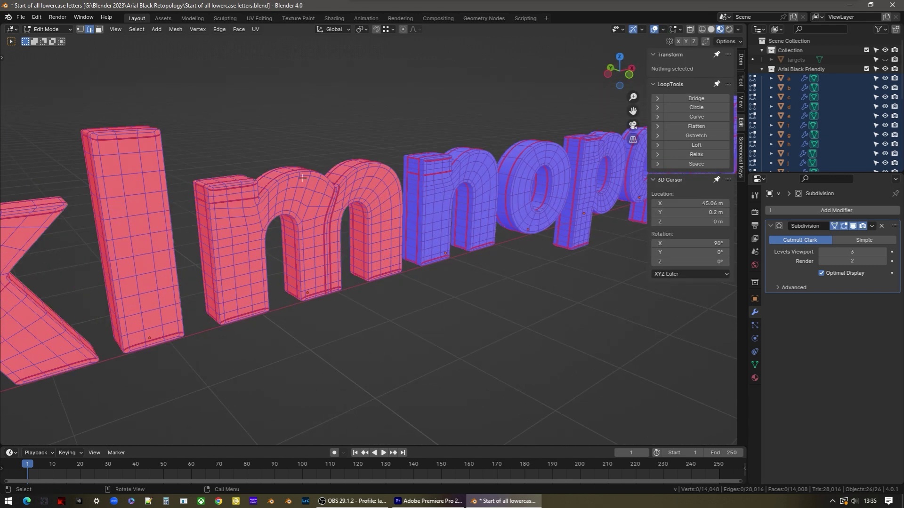
scroll(346, 250, "down", 5)
middle_click_drag(346, 251, 379, 263)
scroll(375, 263, "down", 2)
scroll(375, 263, "up", 2)
scroll(375, 262, "down", 2)
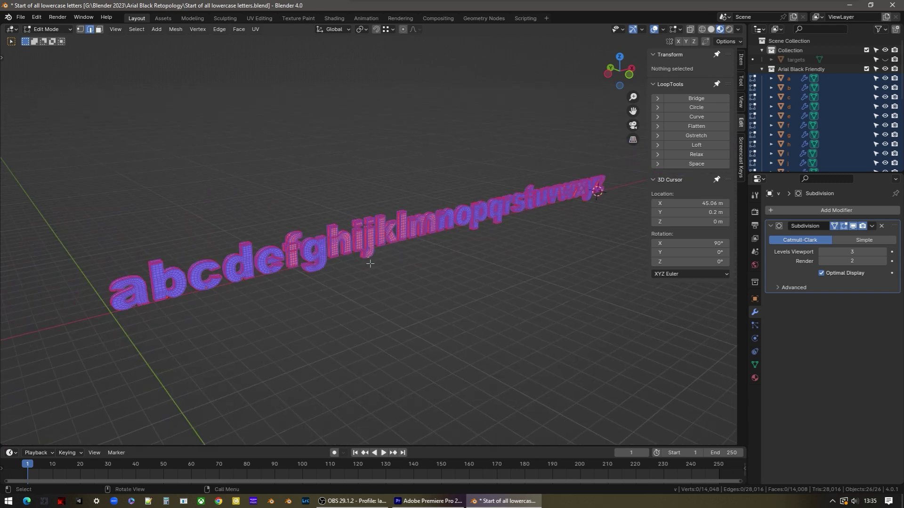
middle_click_drag(369, 246, 395, 235)
Recalculate the normals of all faces on every letter to the outside and return to Object Mode
key("a")
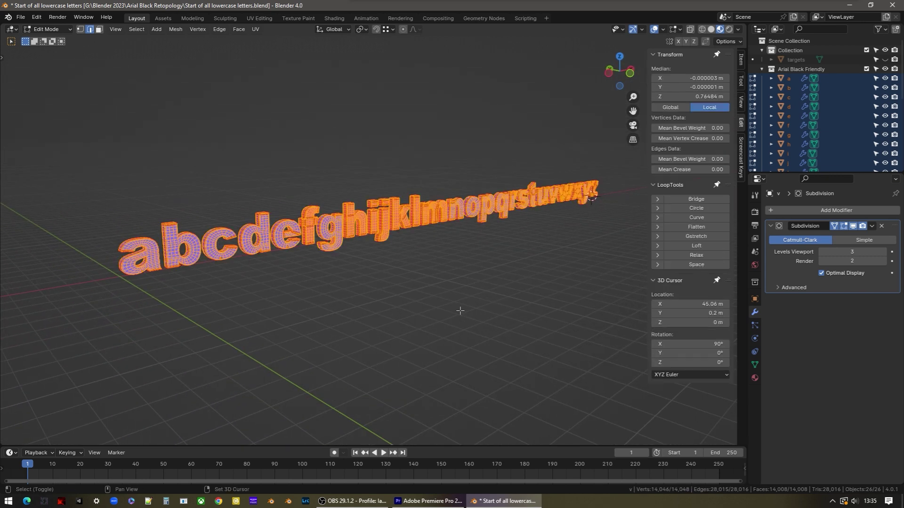
key("shift+n")
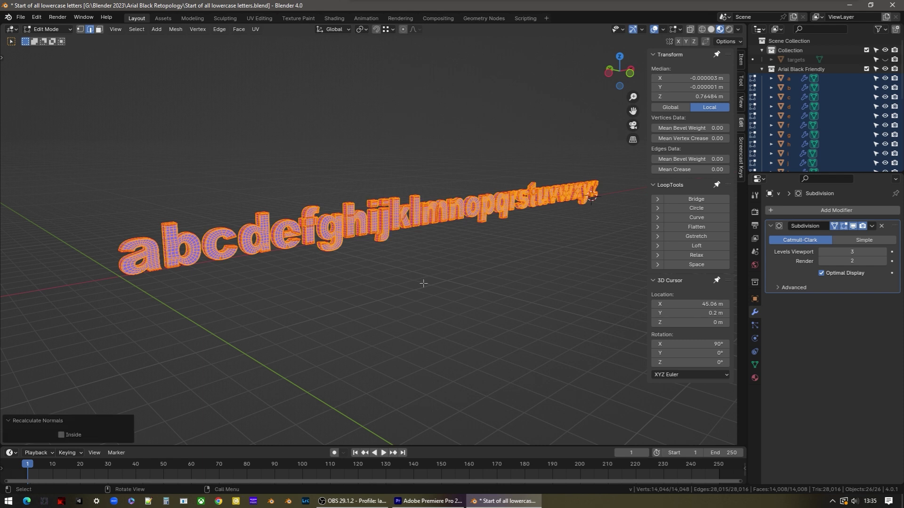
key("Tab")
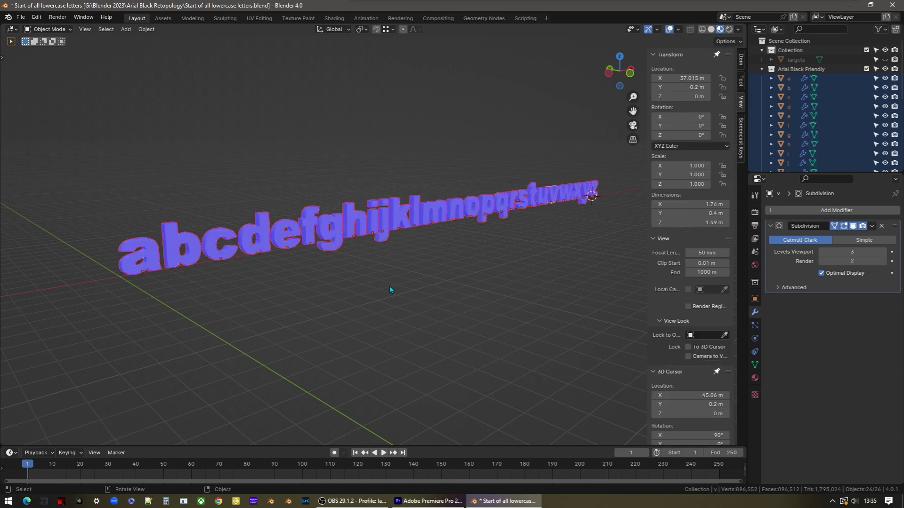
Turn off the Face Orientation overlay from Edit Mode and return to Object Mode
key("Tab")
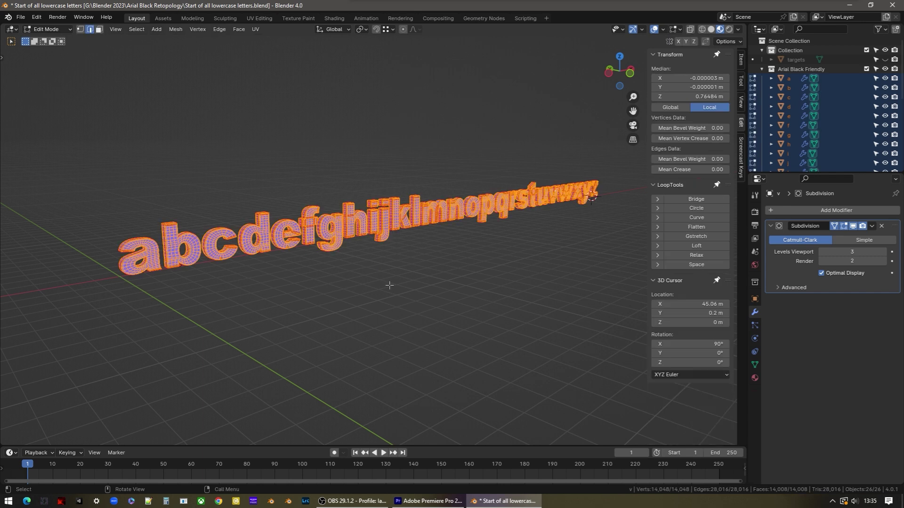
left_click(664, 29)
left_click(606, 230)
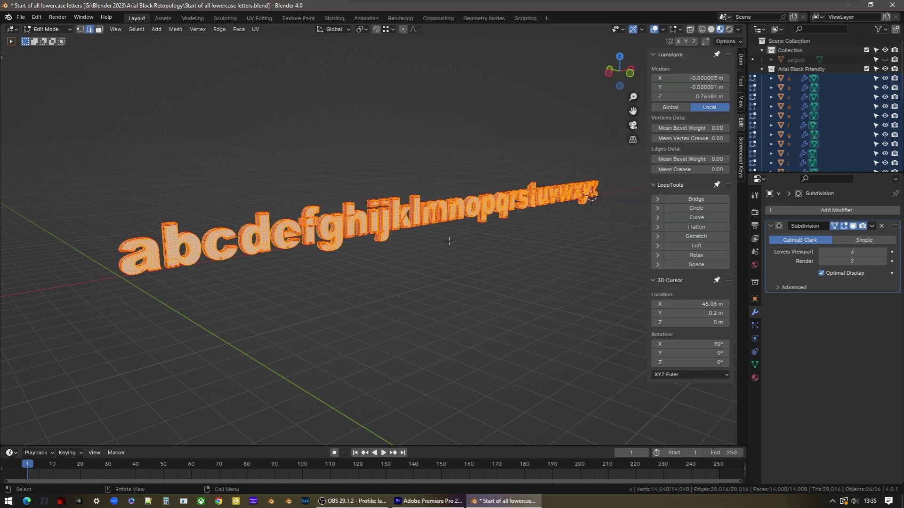
key("Tab")
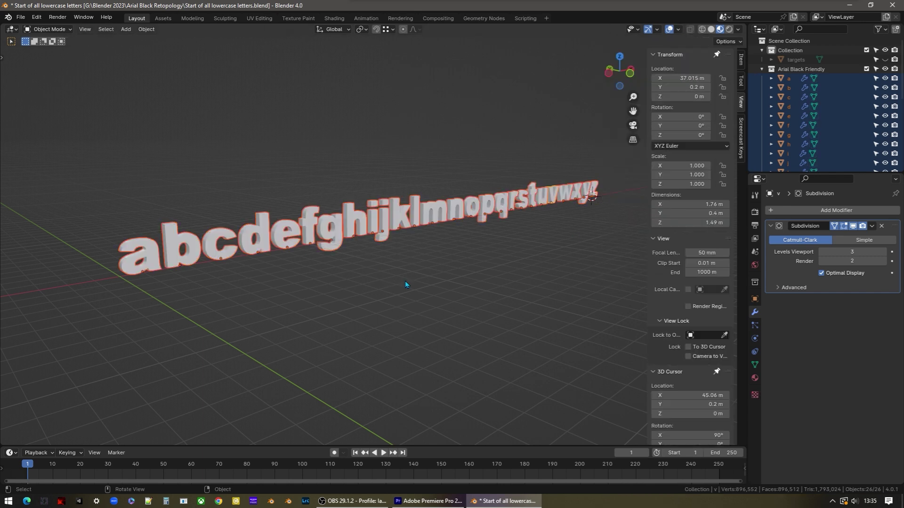
Apply rotation and scale to all the letters and save the file
key("ctrl+a")
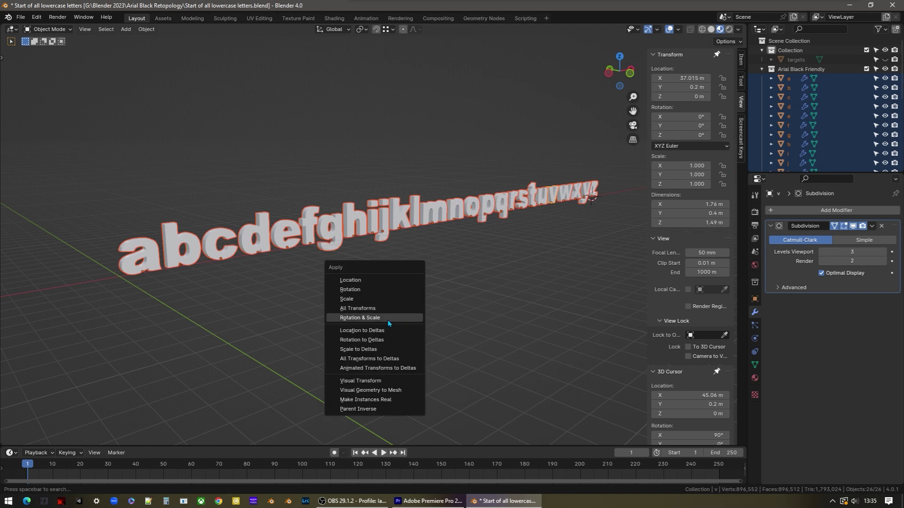
left_click(388, 321)
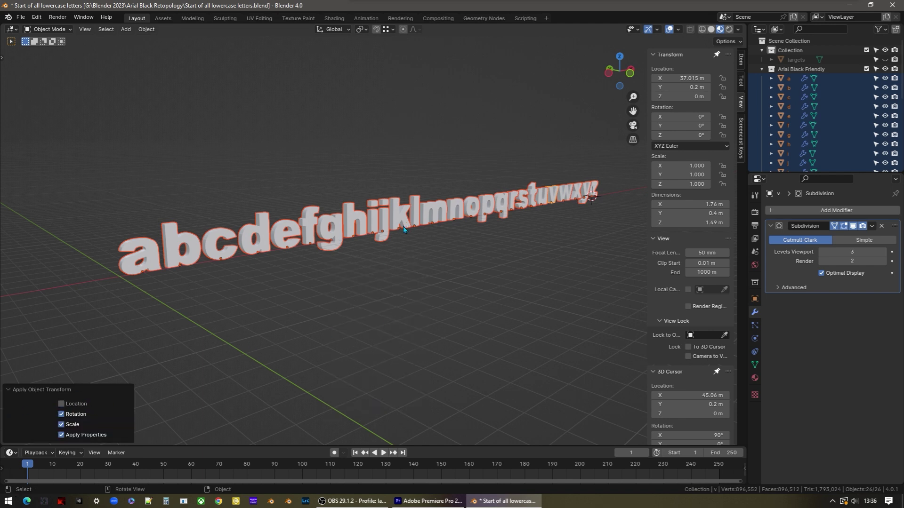
middle_click_drag(436, 212, 430, 225, "shift")
key("ctrl+s")
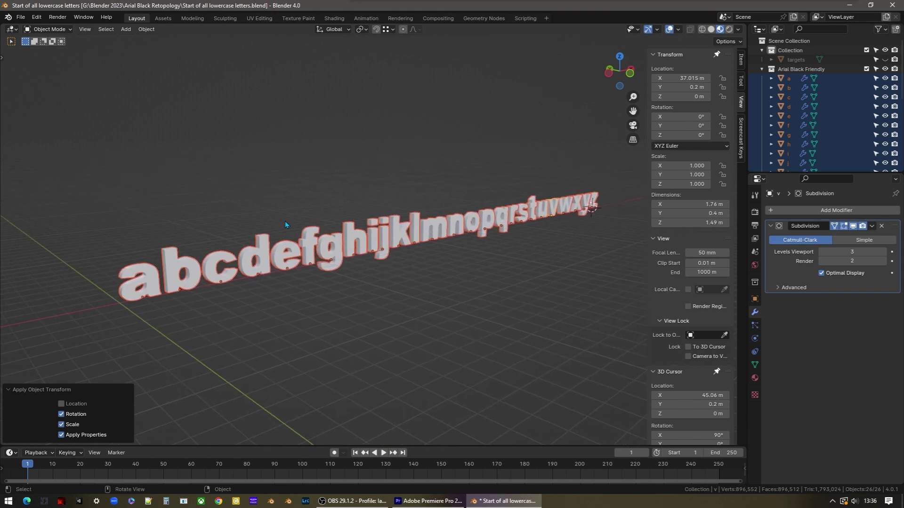
Add a camera aligned to a view framing the letters a and b, with the camera locked to the view
middle_click_drag(284, 221, 299, 206, "shift")
left_click(177, 264)
key("KP_Decimal")
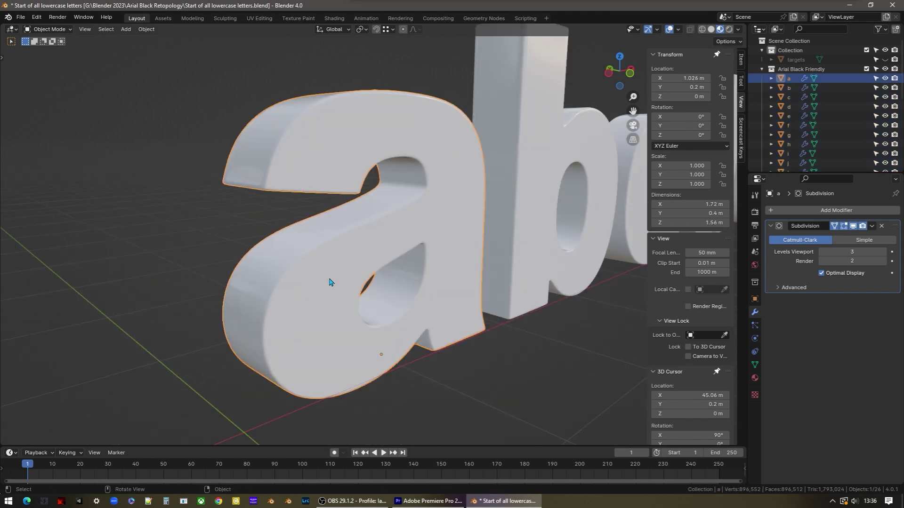
middle_click_drag(440, 240, 398, 242)
key("shift+a")
left_click(358, 374)
key("ctrl+alt+KP_0")
scroll(411, 315, "up", 4)
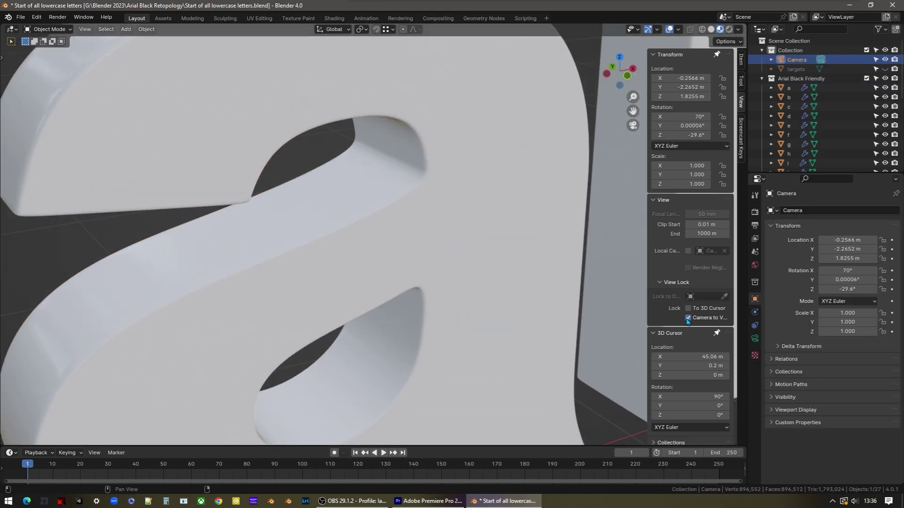
scroll(433, 272, "down", 8)
Add a driver to the camera's X location with the scripted expression (frame/40)-3
right_click(678, 78)
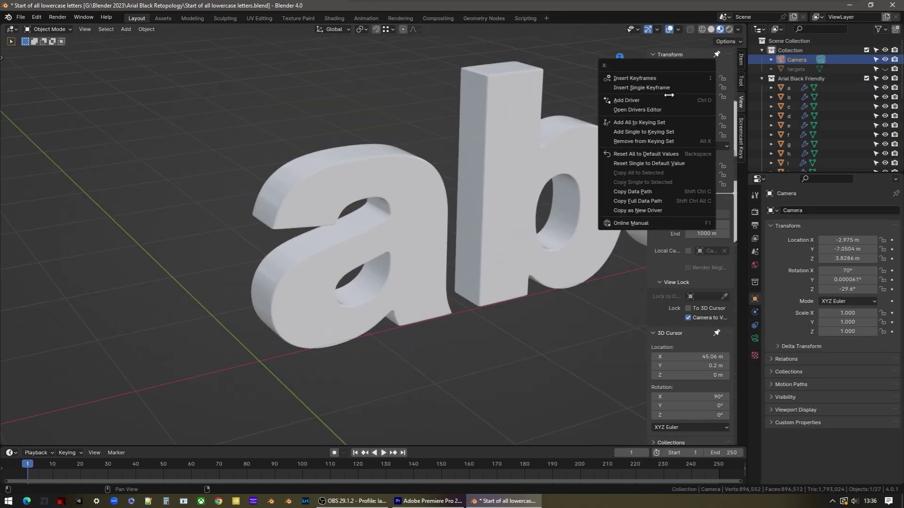
left_click(658, 99)
left_click(670, 197)
double_click(617, 155)
type("(frame/40")
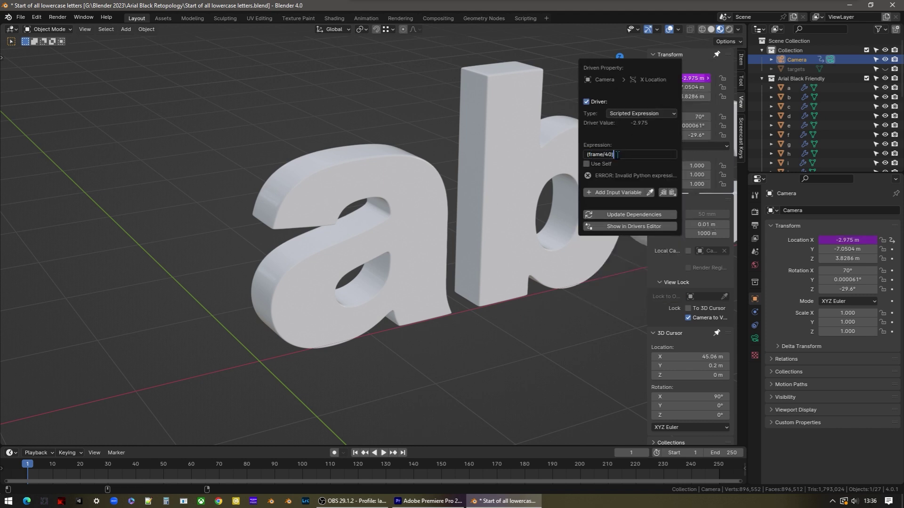
type(")-3")
key("Return")
Set the scene's frame rate to 120 fps and the end frame to 3000
left_click(755, 226)
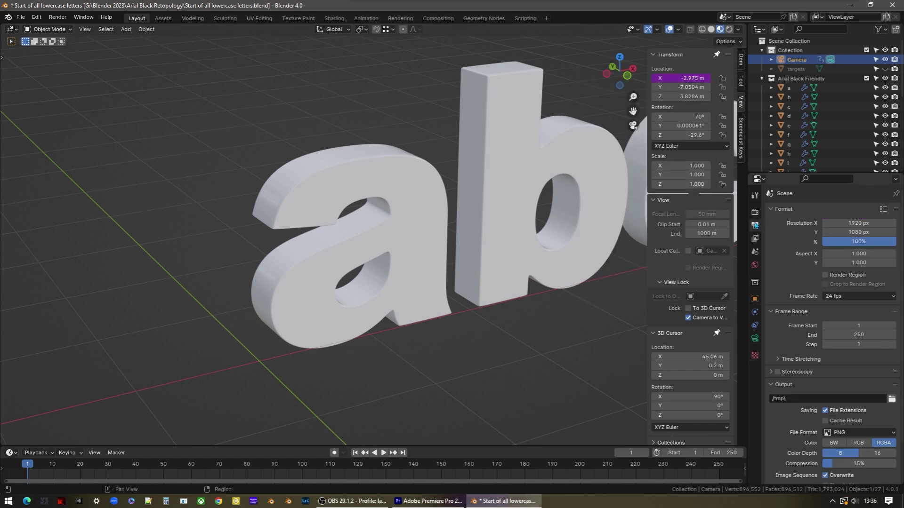
left_click(850, 296)
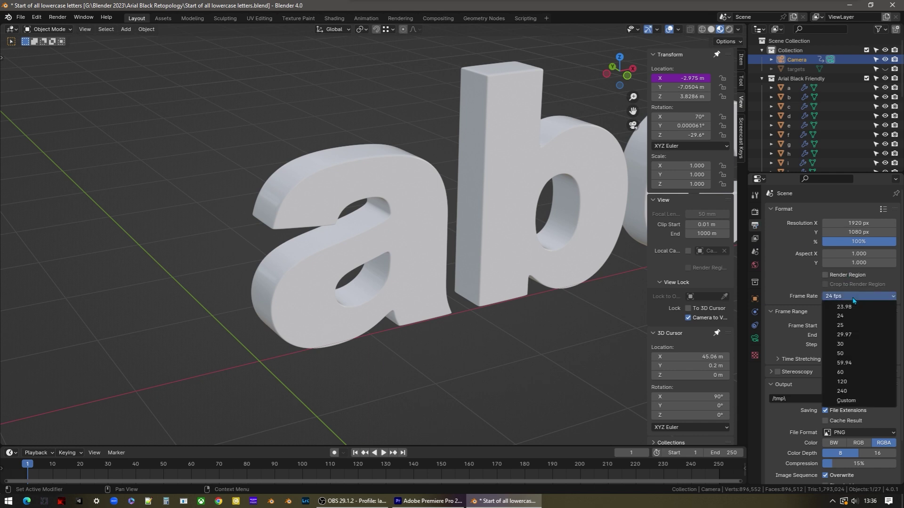
left_click(842, 382)
left_click(727, 452)
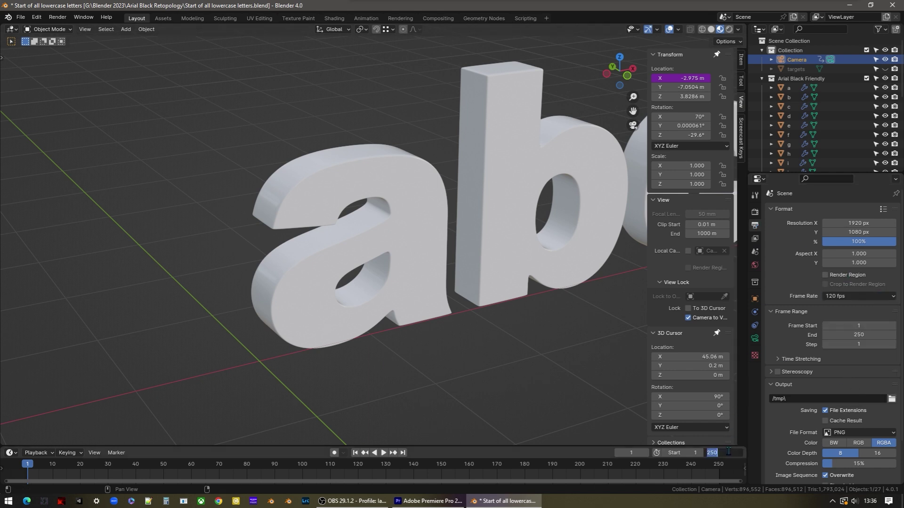
type("3000")
key("Return")
Hide the viewport sidebar, turn on the Wireframe overlay and play the camera animation along the letters
key("n")
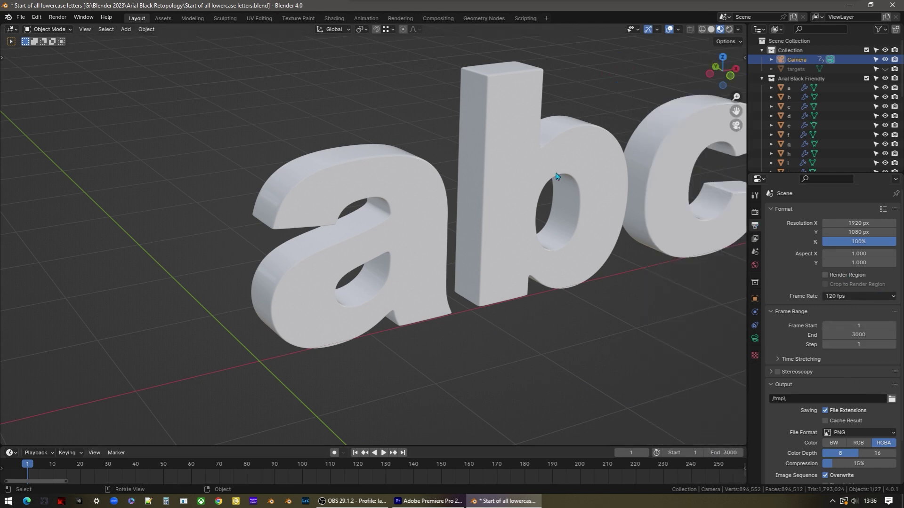
left_click(678, 30)
left_click(620, 199)
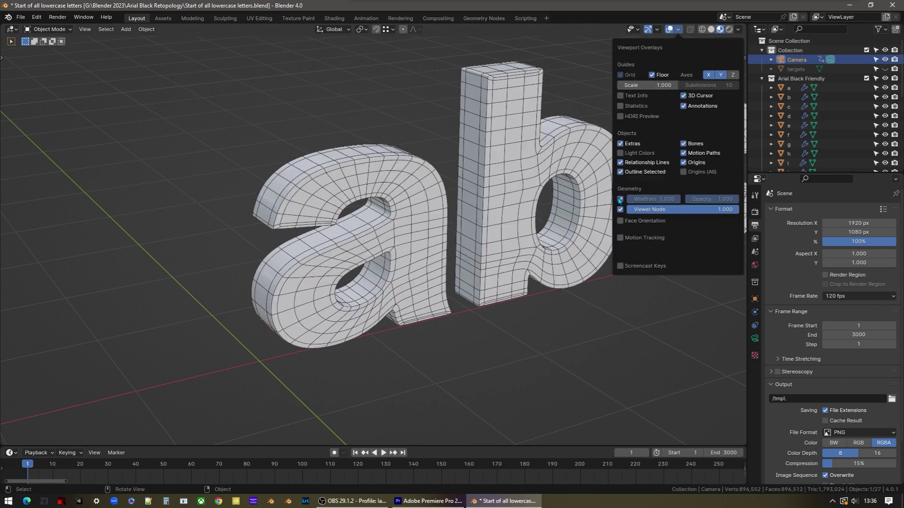
left_click(382, 452)
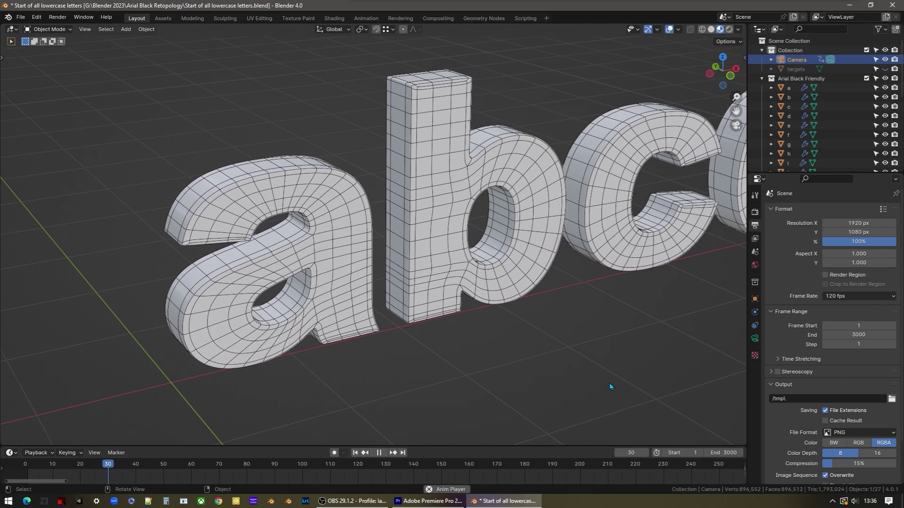